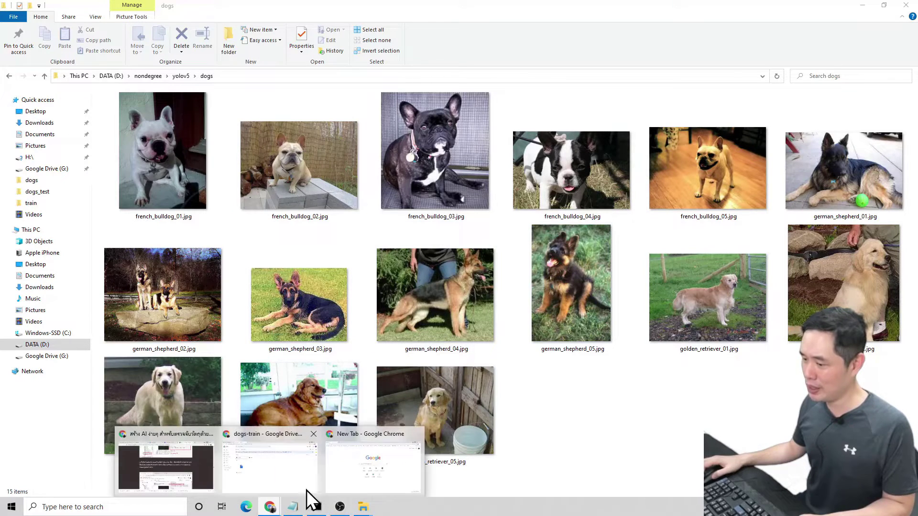
- Switch to the Chrome new-tab window, go to roboflow.com and sign in with the GitHub account
key(alt+Tab)
click(344, 26)
text(r)
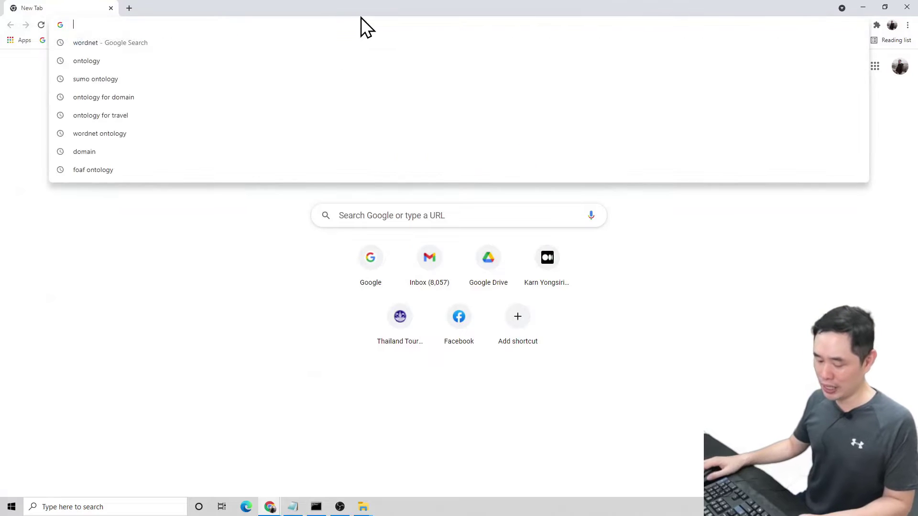
text(oboflo)
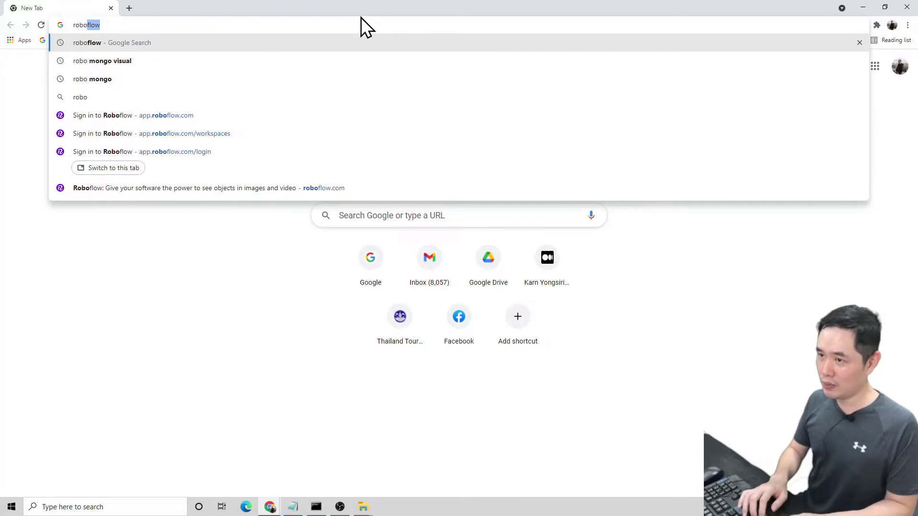
text(w.com)
key(Return)
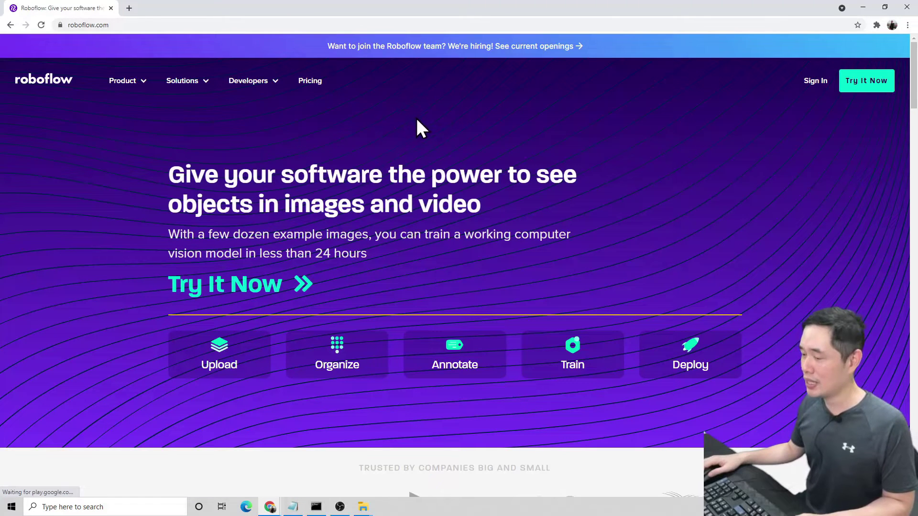
click(821, 83)
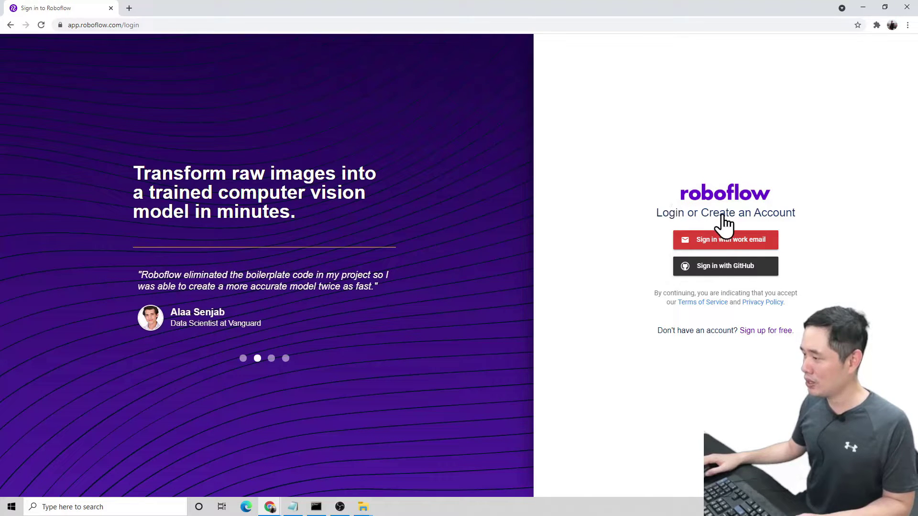
click(723, 268)
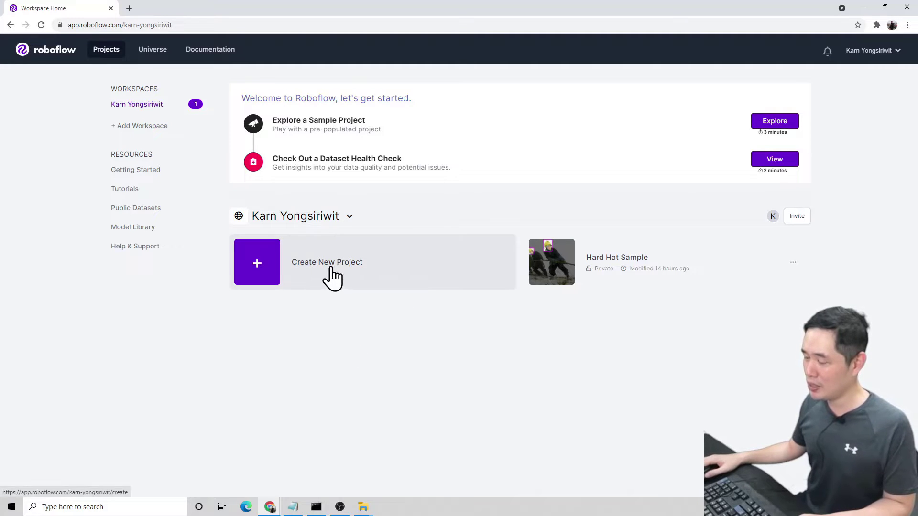
- Create a new object detection project named dogs with the annotation group dogs
click(306, 264)
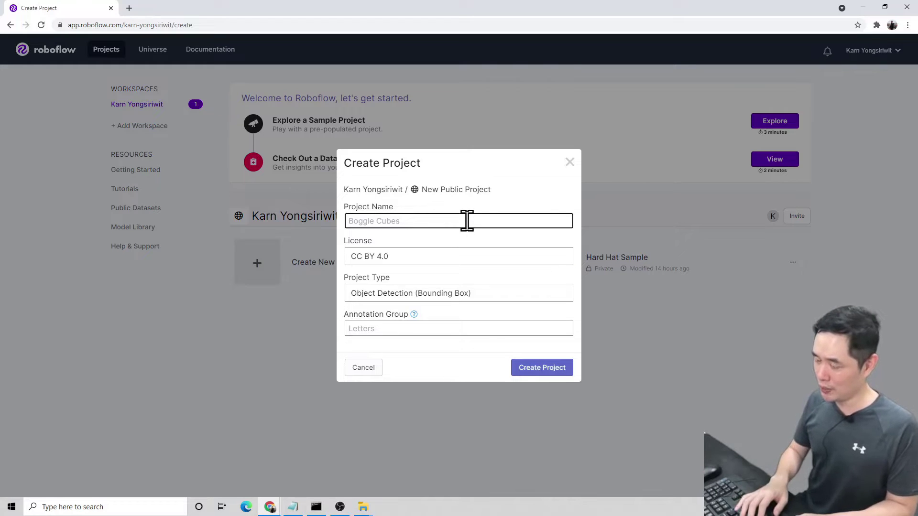
text(dogs)
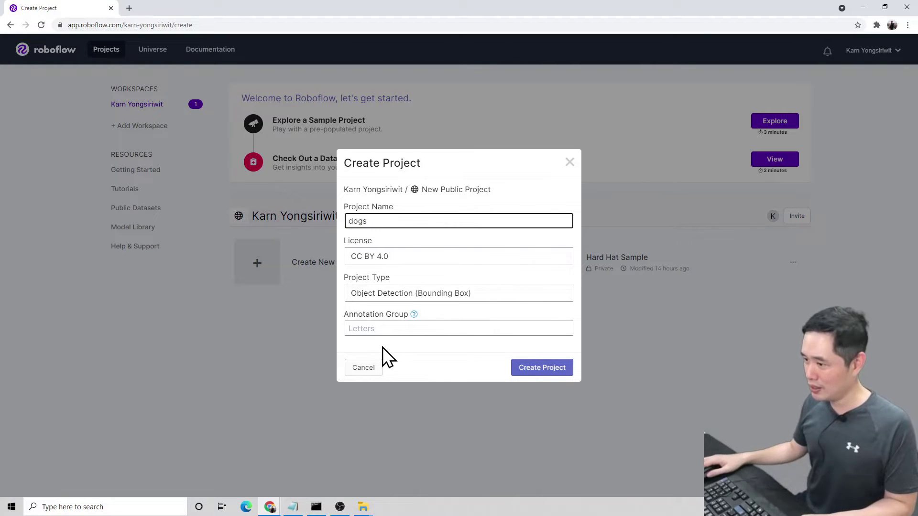
click(398, 328)
text(do)
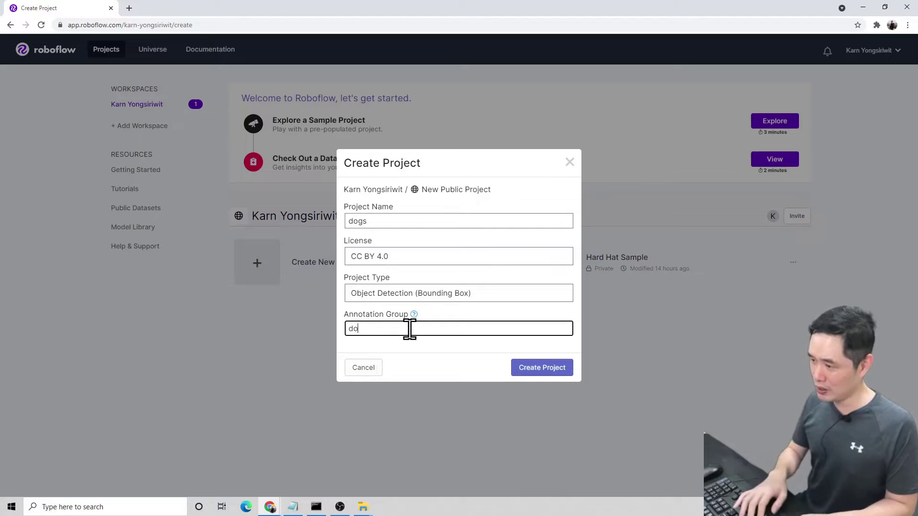
text(gs)
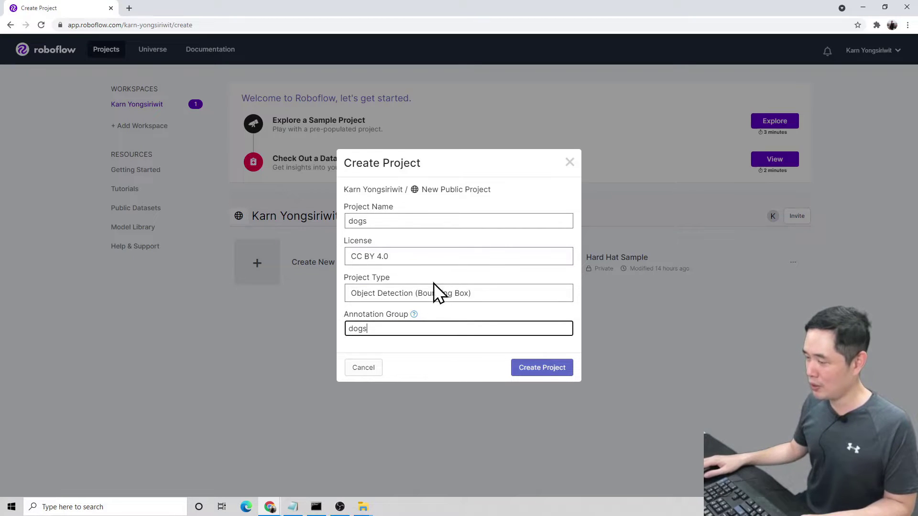
click(552, 368)
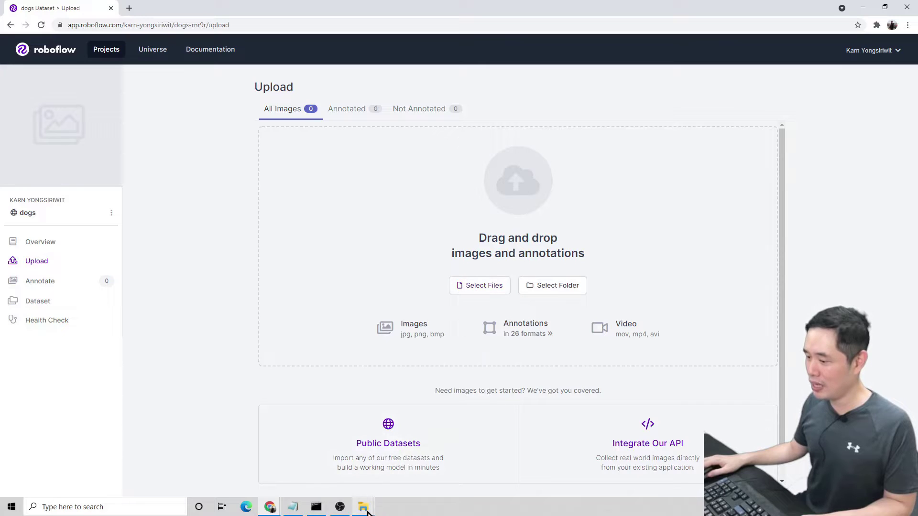
- Add all images from the yolov5\dogs folder in File Explorer to the Roboflow project's upload area
mouse_move(364, 507)
click(351, 476)
double_click(590, 4)
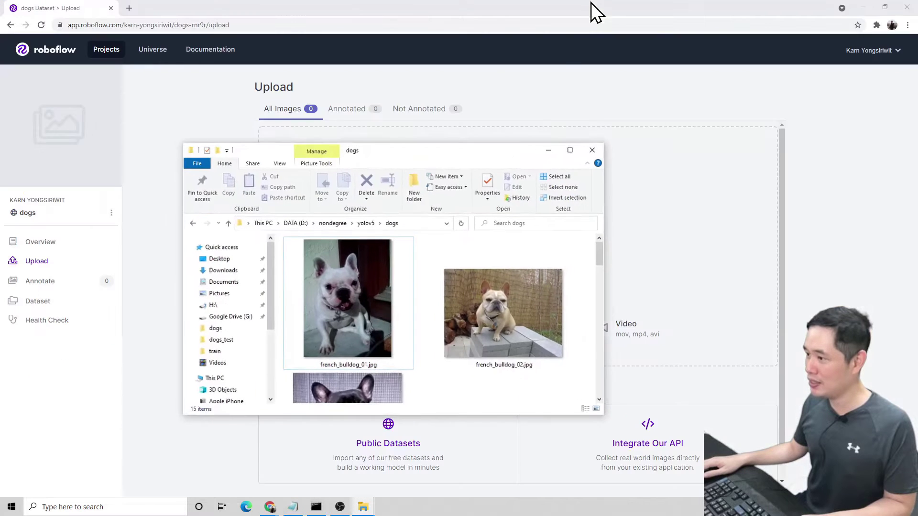
drag(480, 156, 305, 121)
scroll(374, 248, down, 10)
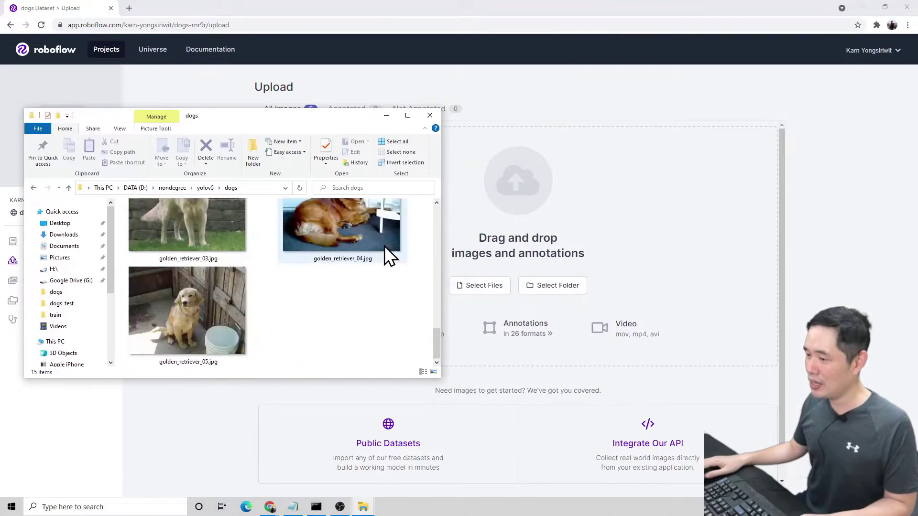
key(ctrl+a)
drag(436, 340, 432, 201)
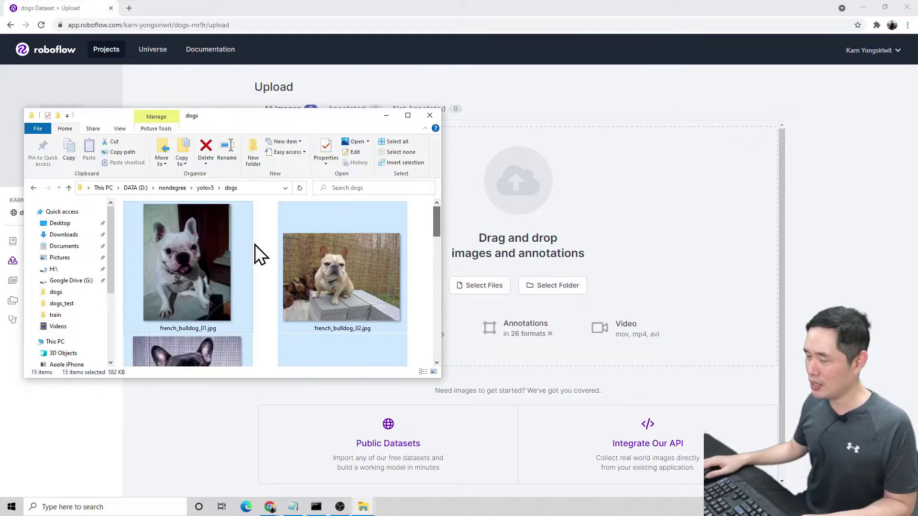
drag(197, 259, 539, 214)
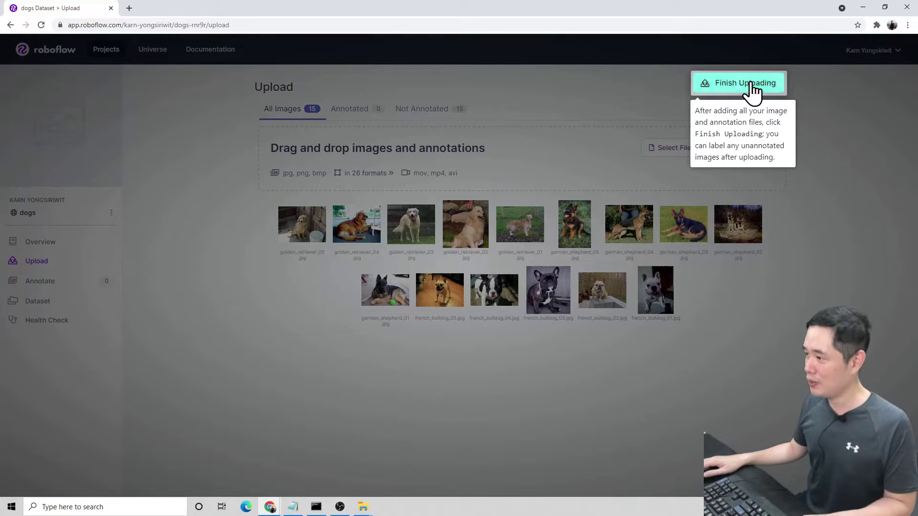
- Finish uploading the dog images, adding all of them to the training set
click(738, 85)
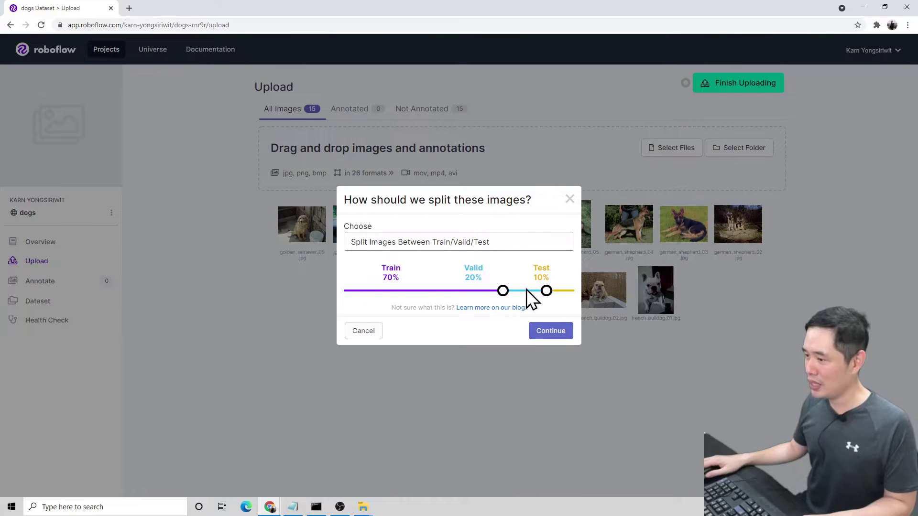
click(512, 245)
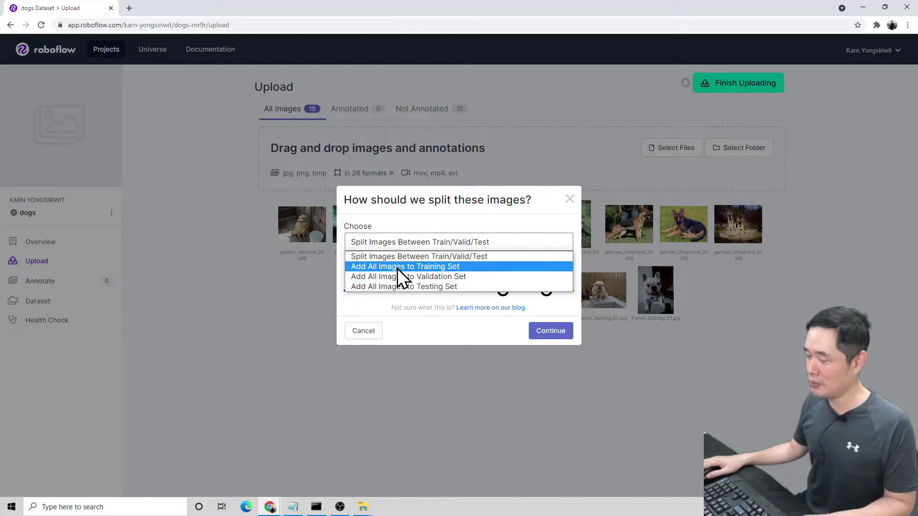
click(438, 268)
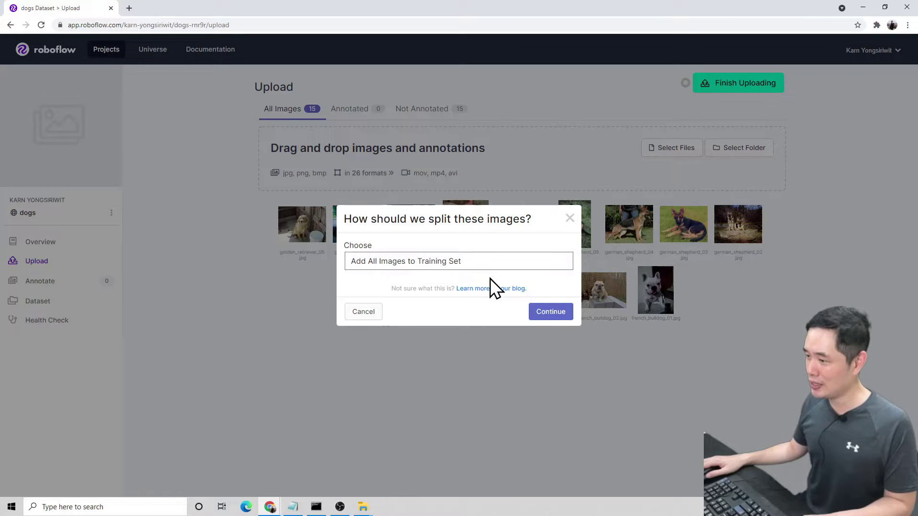
click(549, 313)
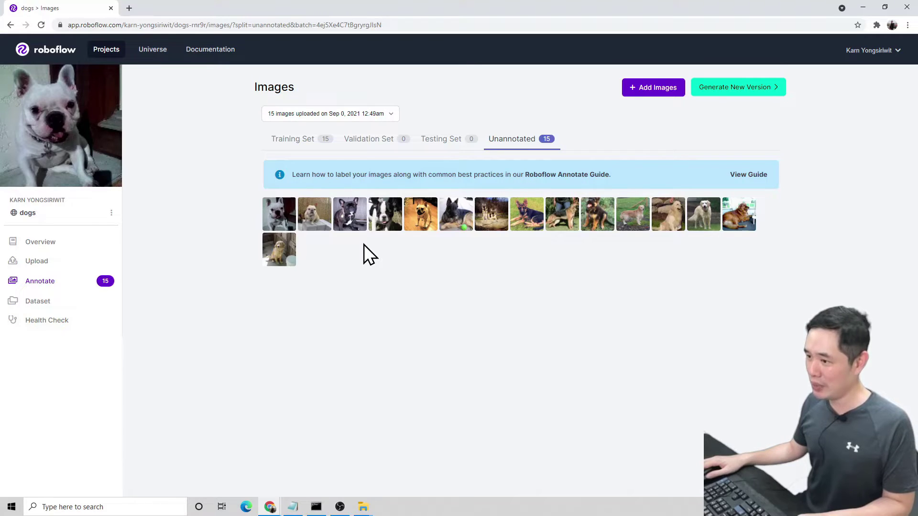
- Open the first image, french_bulldog_01.jpg, draw a bounding box around the dog's head and label it with the new class french_bulldog
click(279, 218)
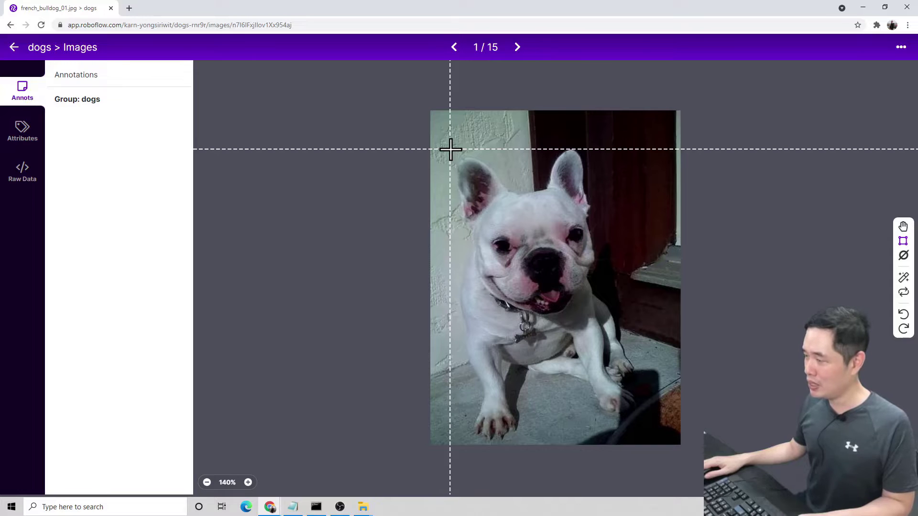
drag(451, 148, 597, 314)
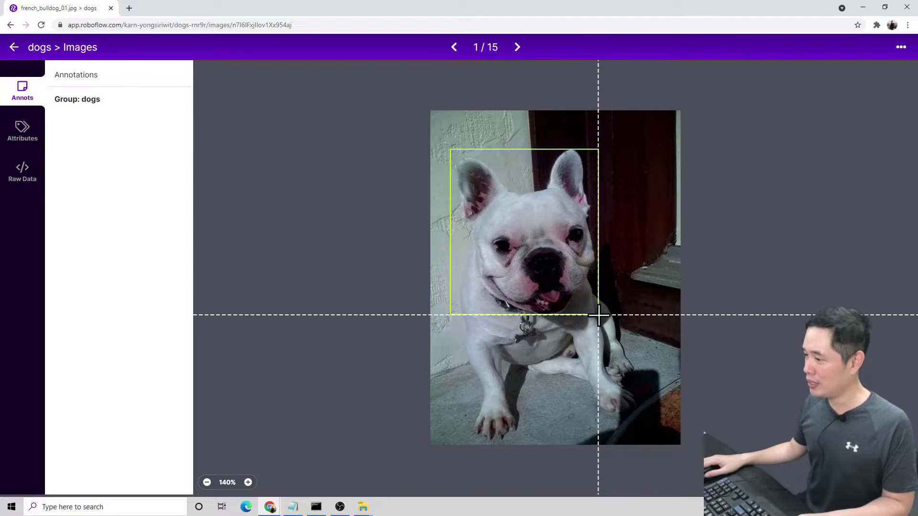
drag(598, 314, 598, 314)
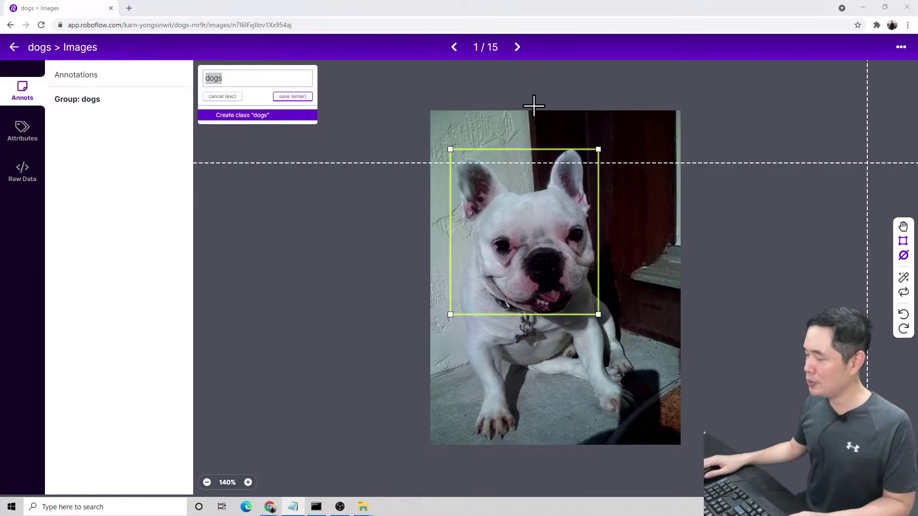
click(268, 74)
text(fr)
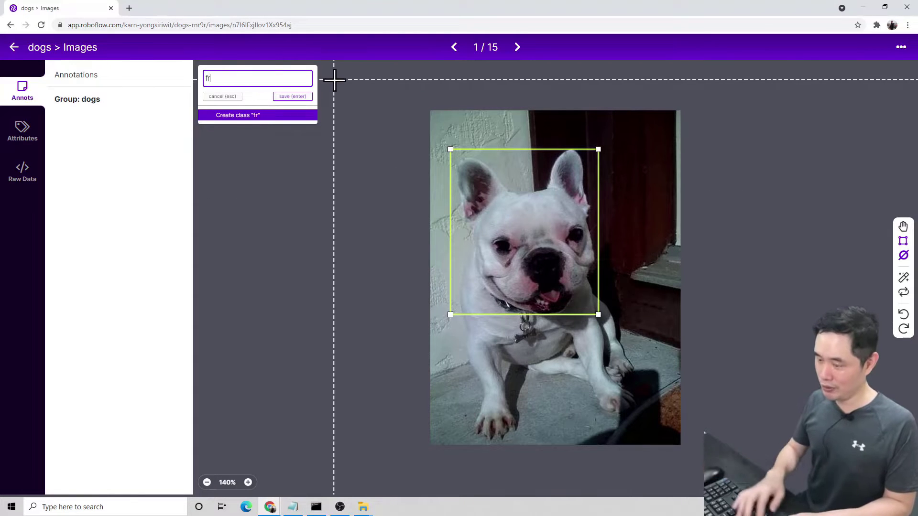
text(ench_bulldog)
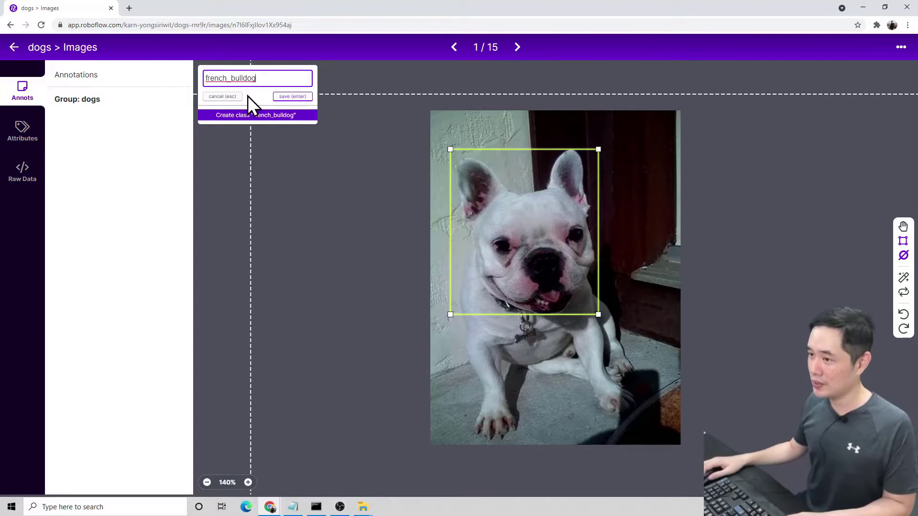
click(296, 97)
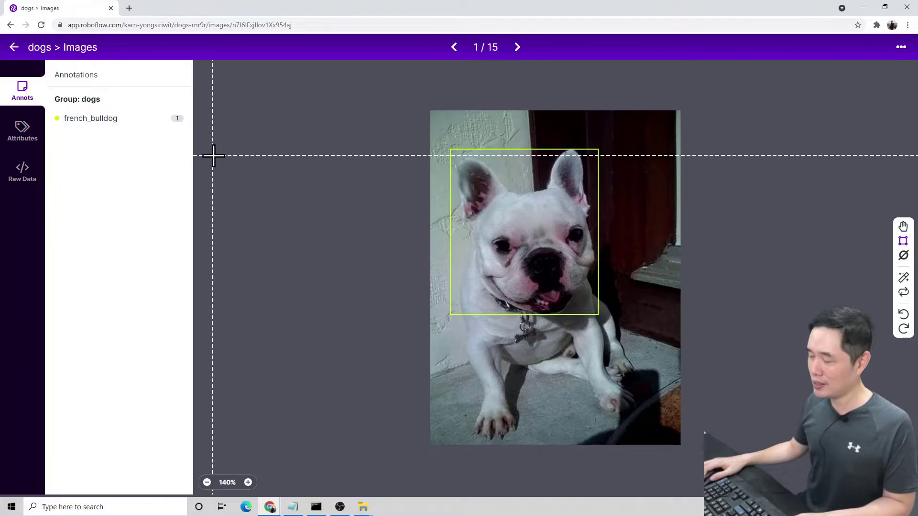
- Box the dog's head in the second image, french_bulldog_02.jpg, and save it as class french_bulldog
click(517, 47)
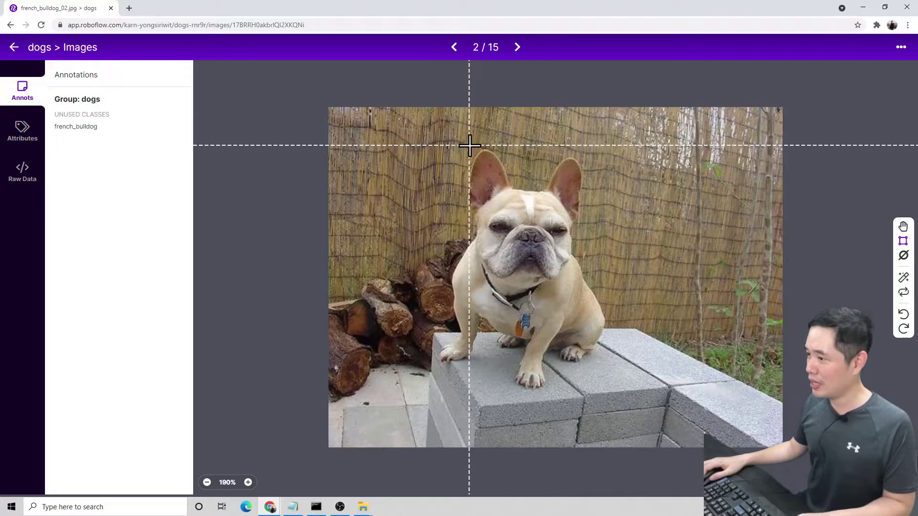
mouse_move(469, 149)
mouse_down()
mouse_move(601, 271)
mouse_move(583, 294)
mouse_up()
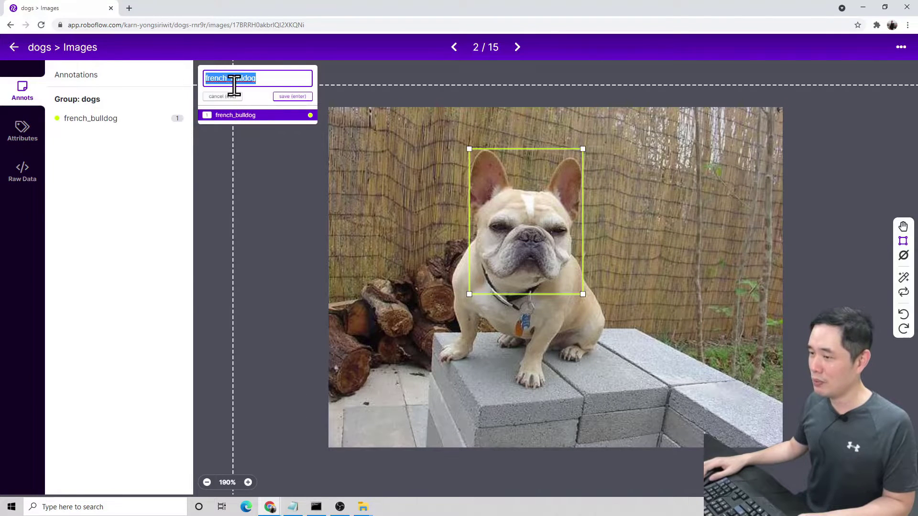
click(294, 97)
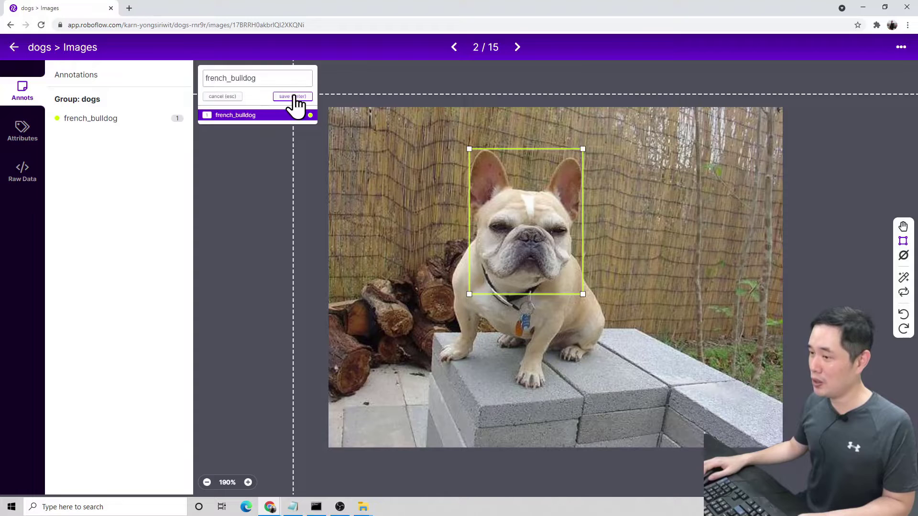
- Annotate the black dog's head in the third image, french_bulldog_03.jpg, with a french_bulldog bounding box
click(517, 55)
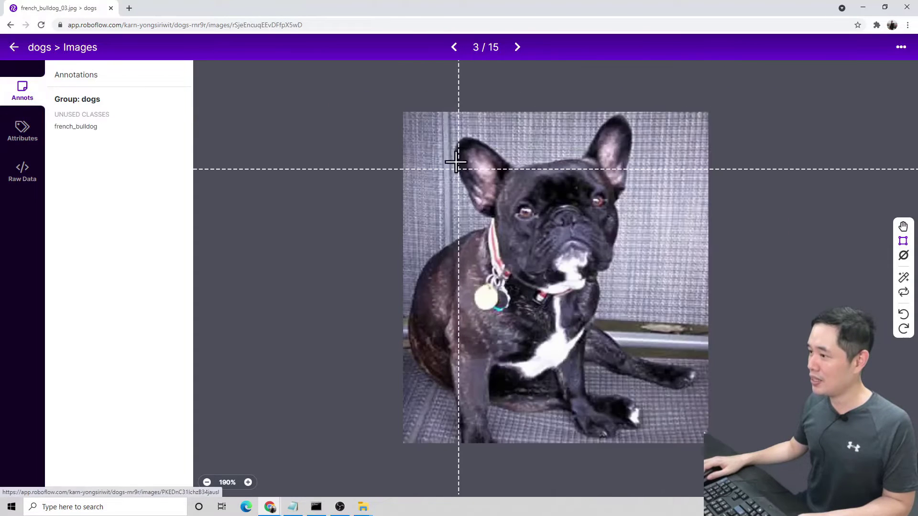
double_click(453, 117)
drag(452, 117, 640, 301)
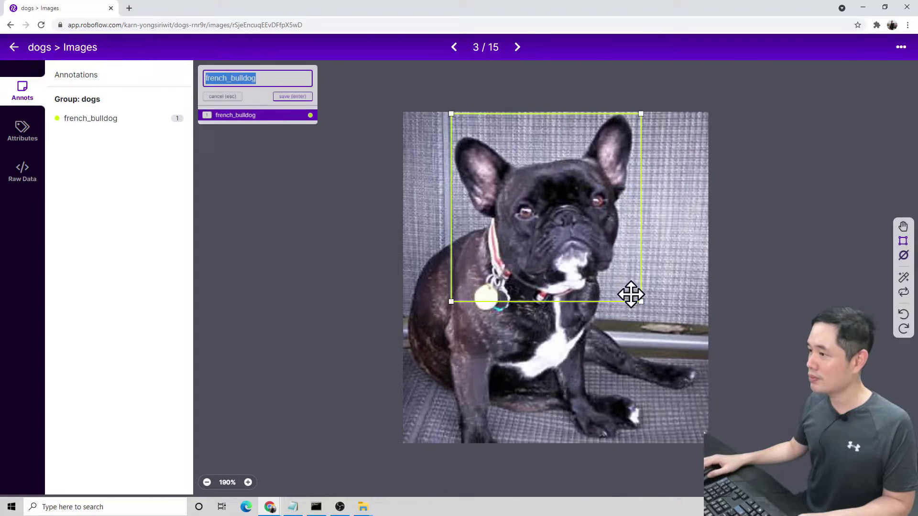
click(287, 99)
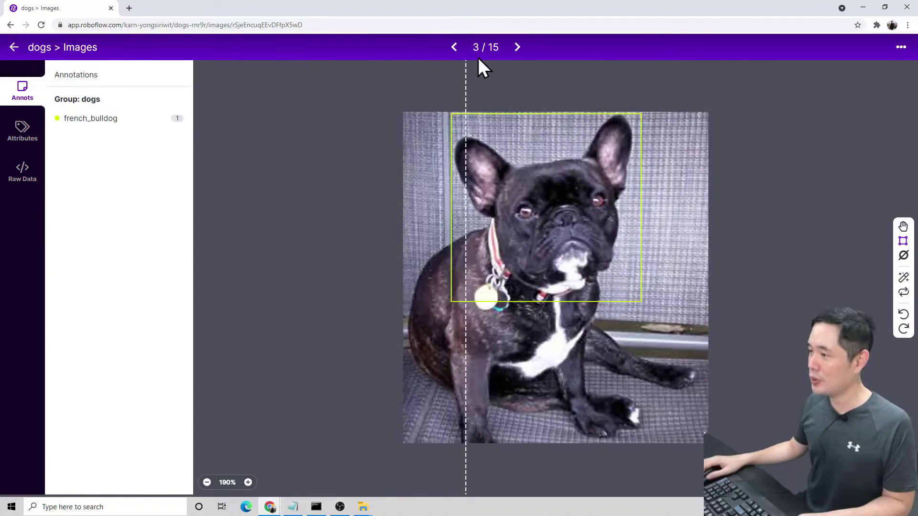
- Draw a bounding box around the head of the black-and-white dog in french_bulldog_04.jpg and label it french_bulldog
click(519, 49)
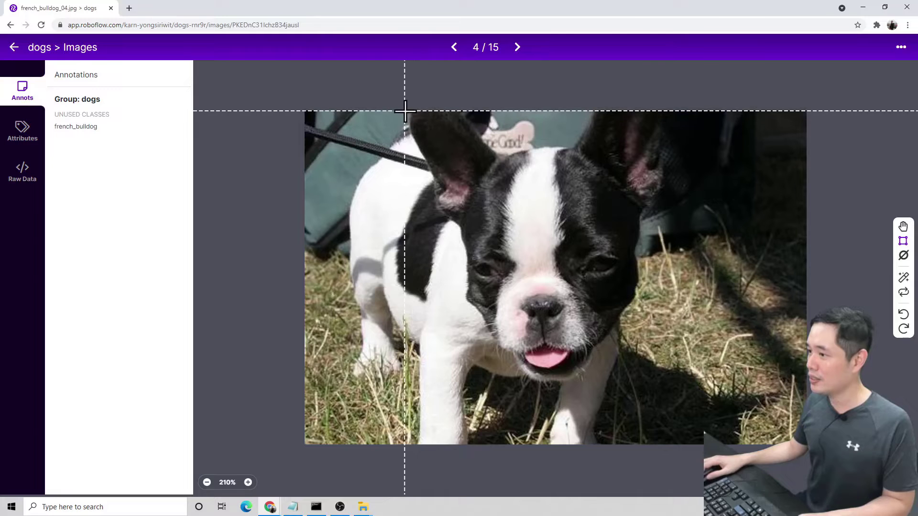
drag(404, 111, 658, 385)
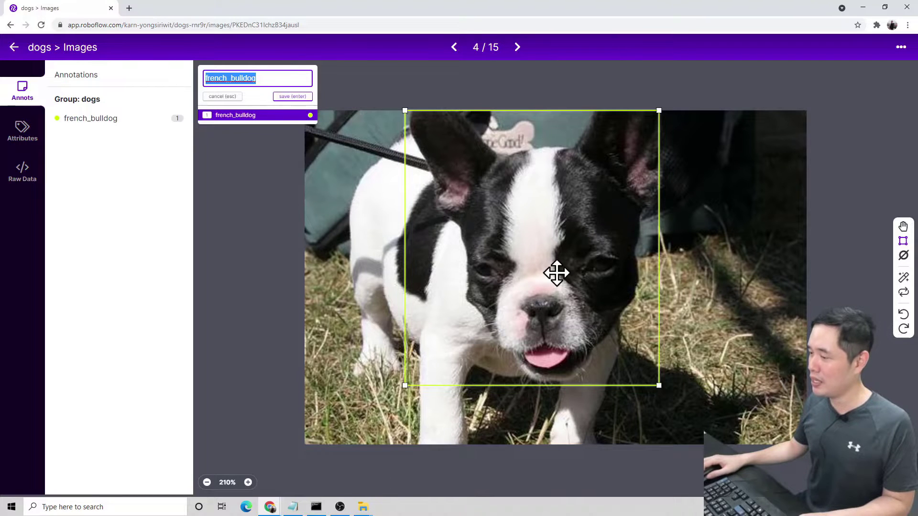
click(299, 96)
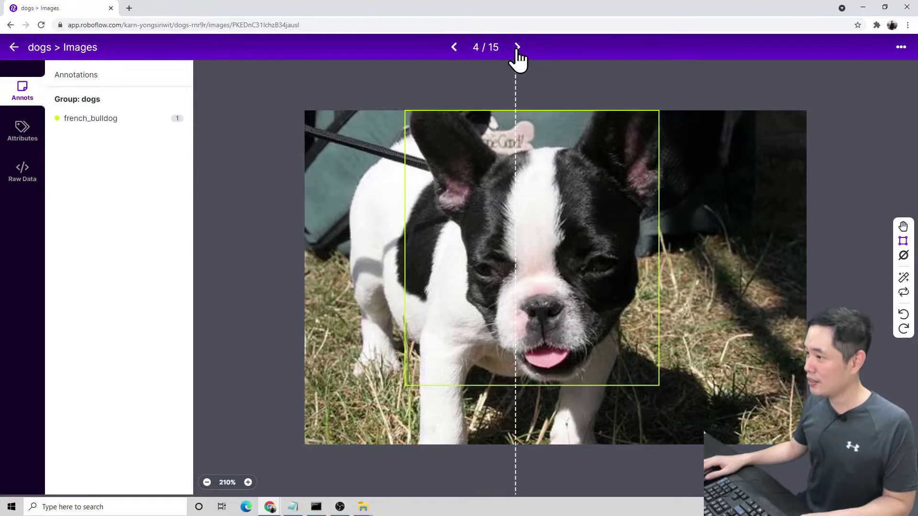
- Draw a bounding box around the dog's head in the fifth image, french_bulldog_05.jpg, and save it as french_bulldog
click(517, 48)
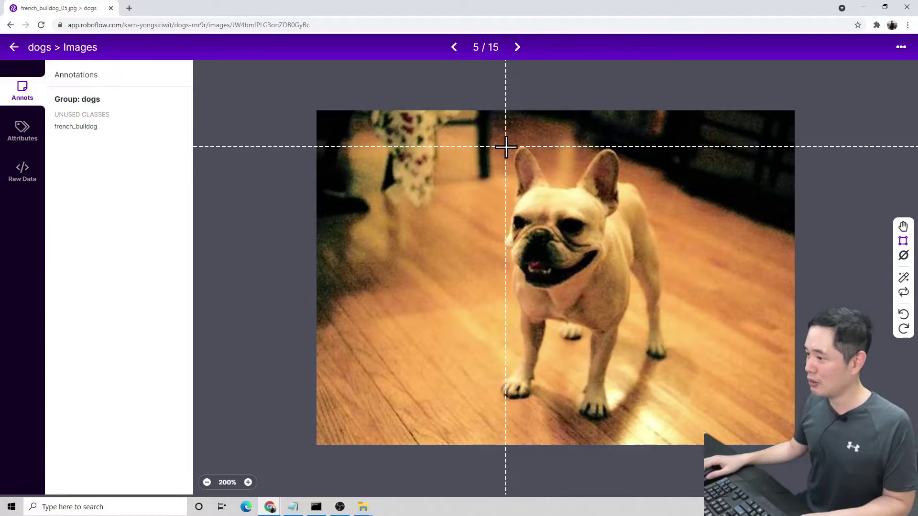
drag(506, 146, 599, 249)
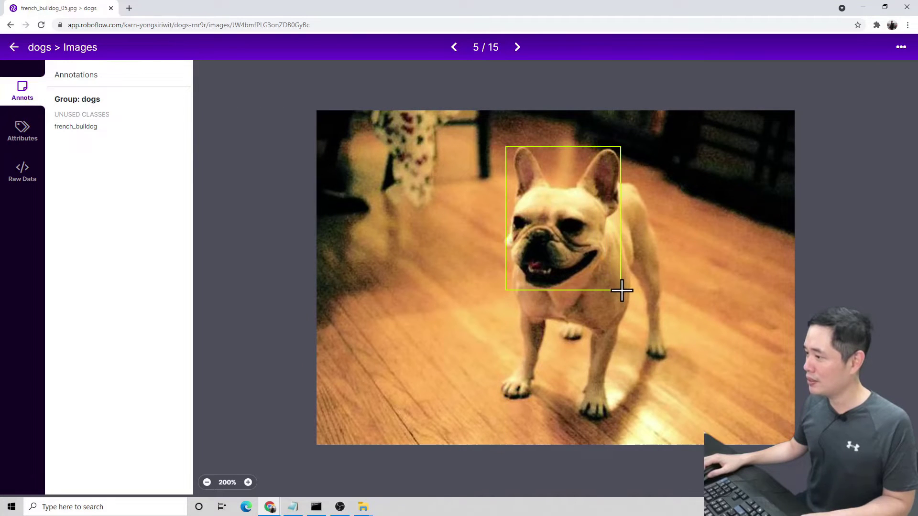
drag(621, 290, 621, 289)
click(293, 96)
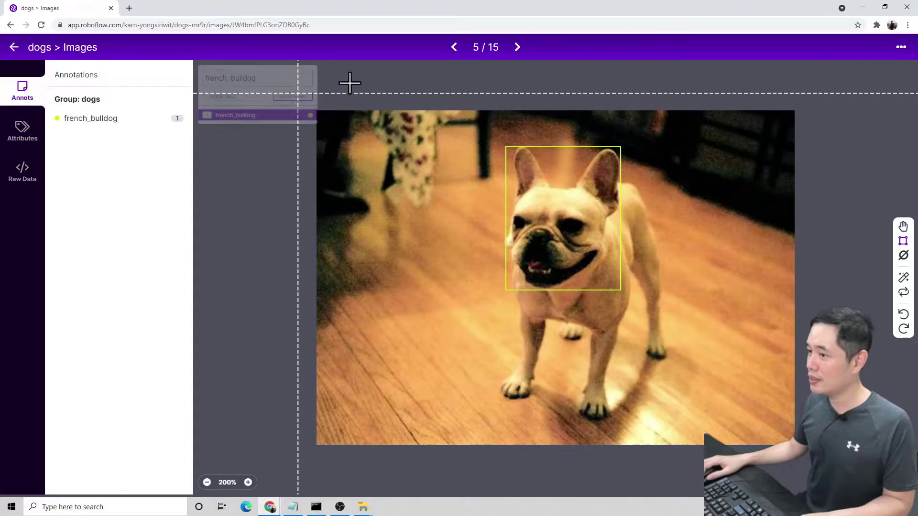
- Box the dog's head in the sixth image, german_shepherd_01.jpg, and label it with the new class german_shepherd
click(517, 48)
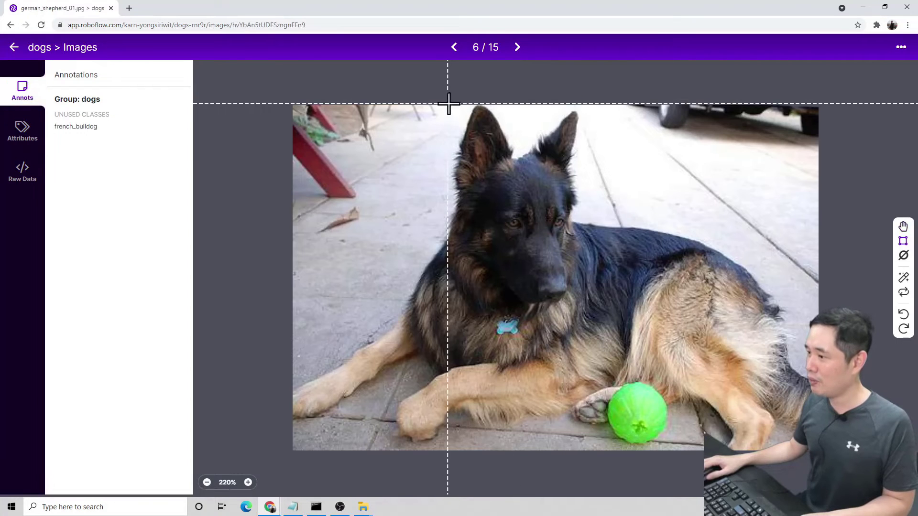
drag(448, 103, 579, 320)
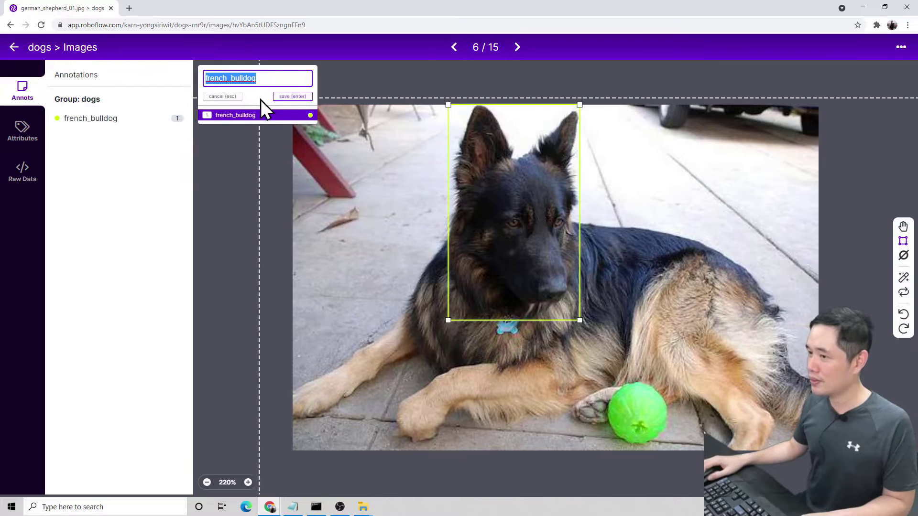
text(germ)
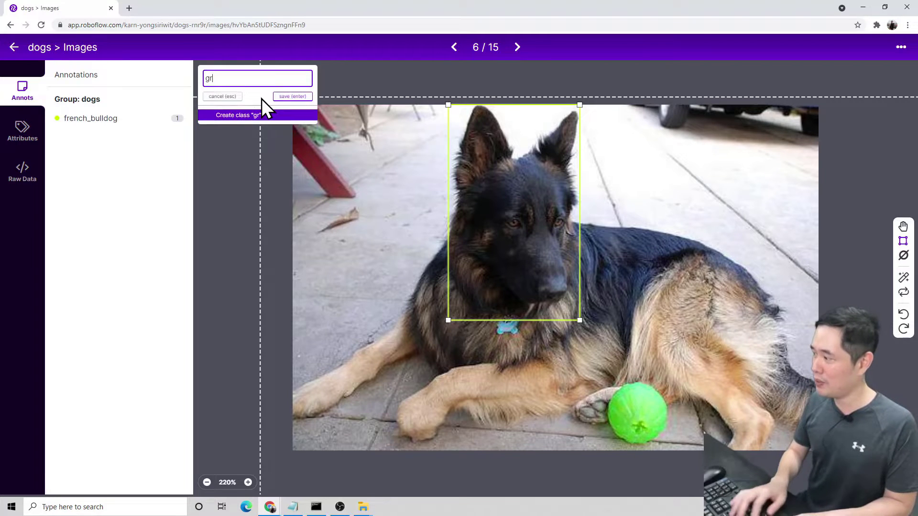
text(an_she)
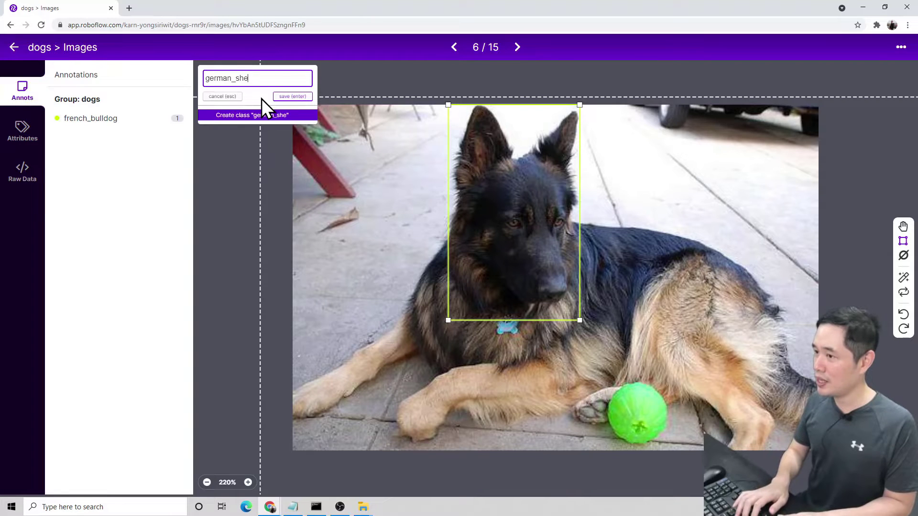
text(pherd)
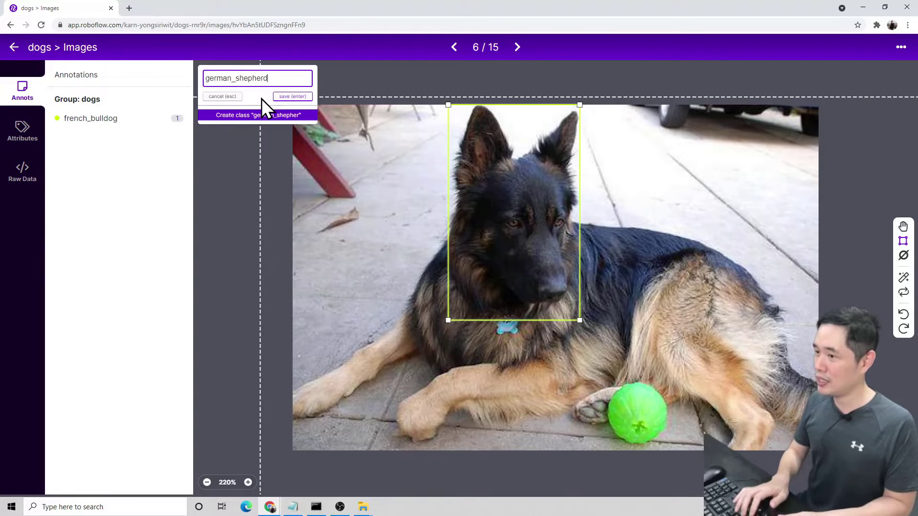
click(289, 98)
- Box the heads of both dogs sitting on the rock in the seventh image and label each one german_shepherd
click(516, 47)
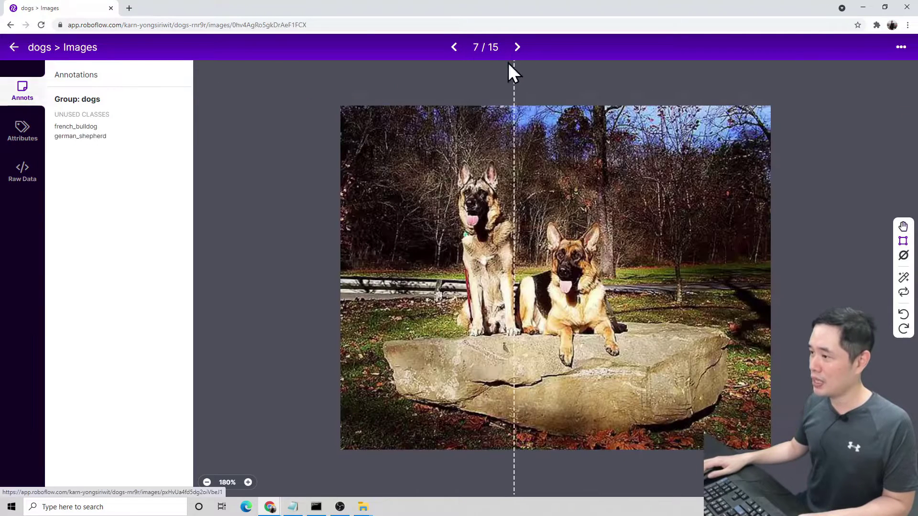
drag(455, 162, 504, 236)
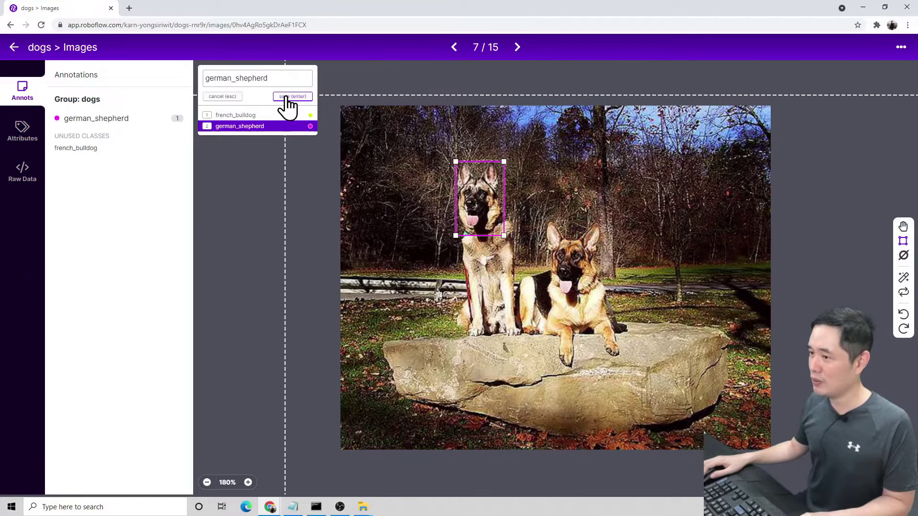
click(287, 96)
drag(545, 221, 562, 263)
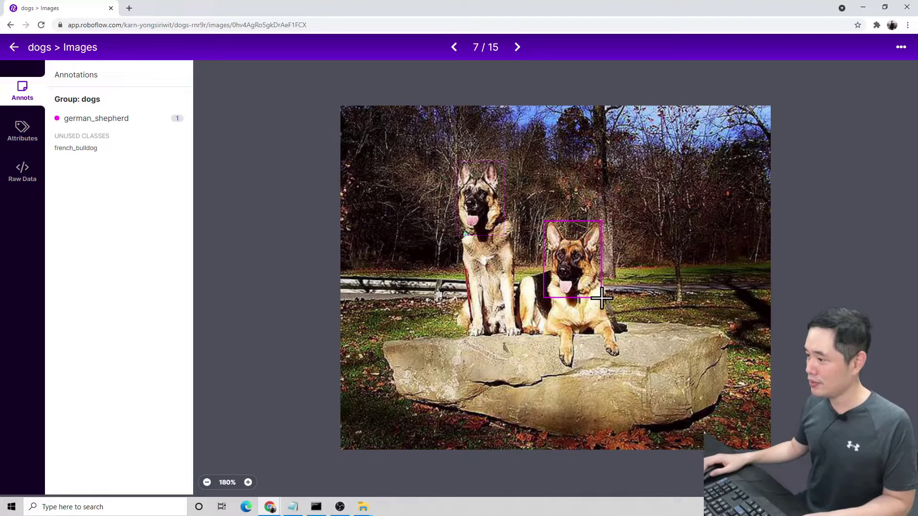
drag(602, 296, 601, 297)
click(303, 95)
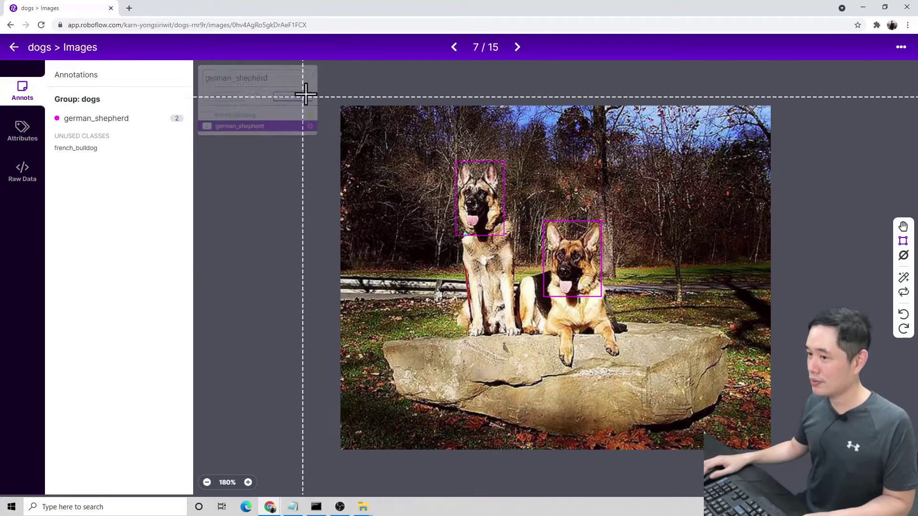
- Annotate the head of the dog lying on the grass in german_shepherd_03.jpg with a german_shepherd bounding box
click(517, 47)
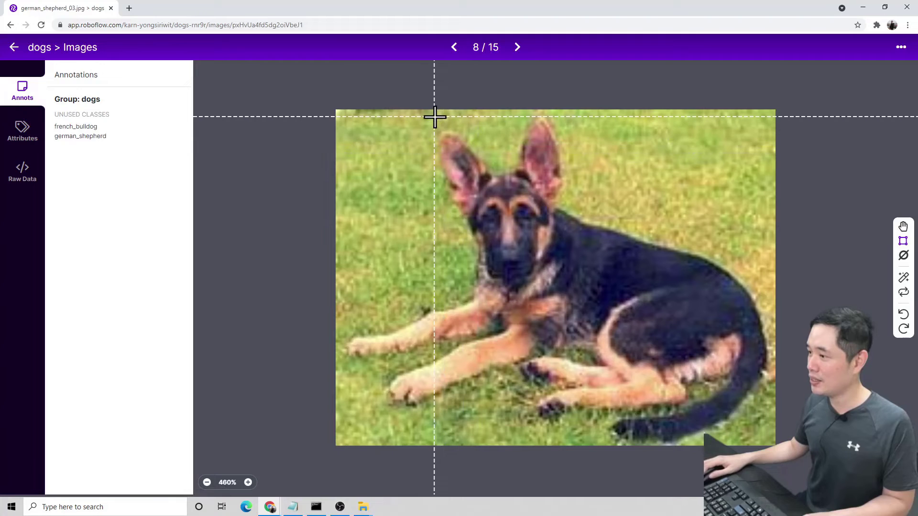
drag(434, 116, 549, 271)
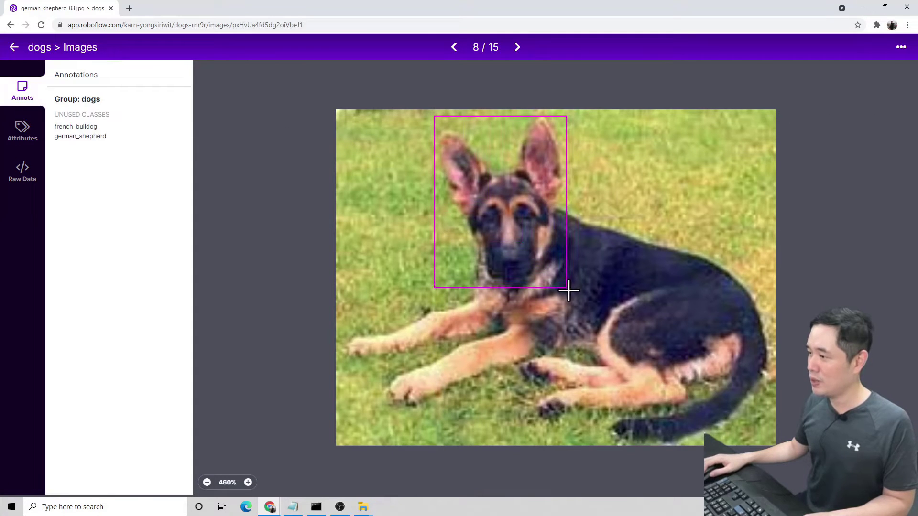
drag(569, 291, 569, 290)
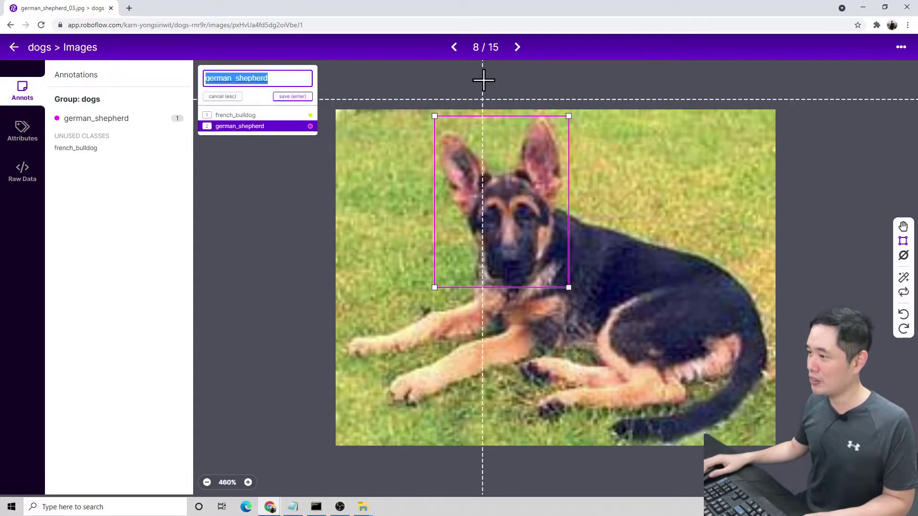
click(294, 94)
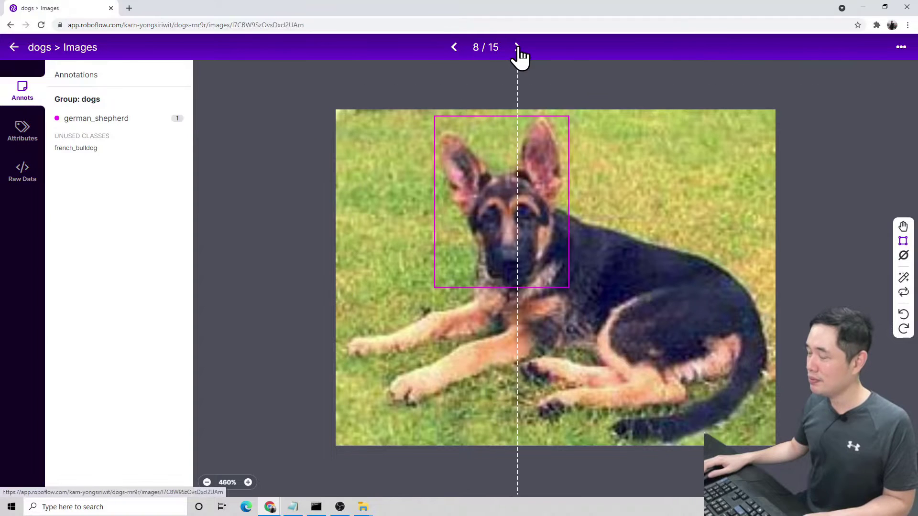
- Draw a bounding box around the standing dog's head in german_shepherd_04.jpg and save it as german_shepherd
click(517, 47)
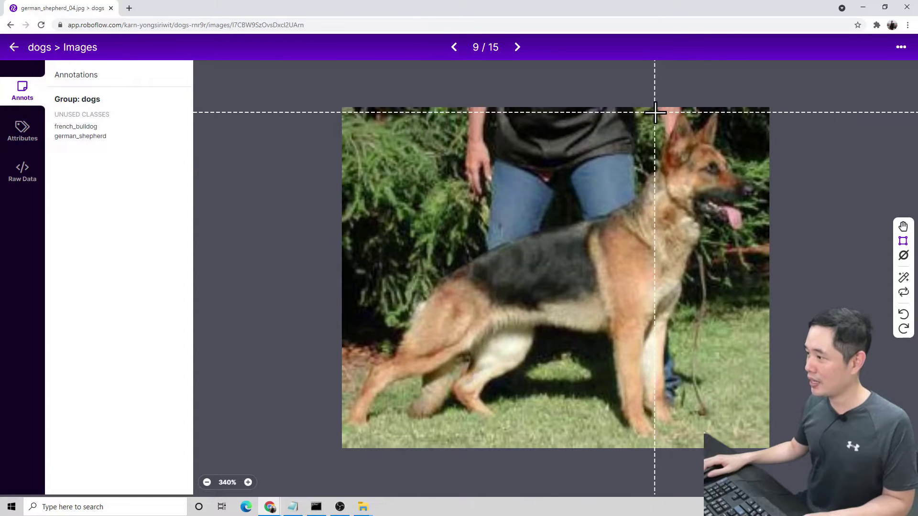
drag(655, 112, 721, 200)
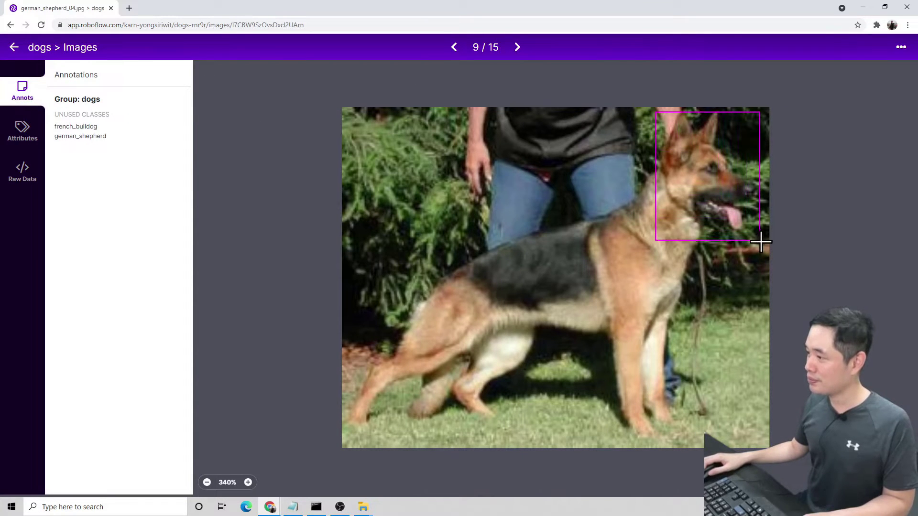
drag(760, 235, 760, 234)
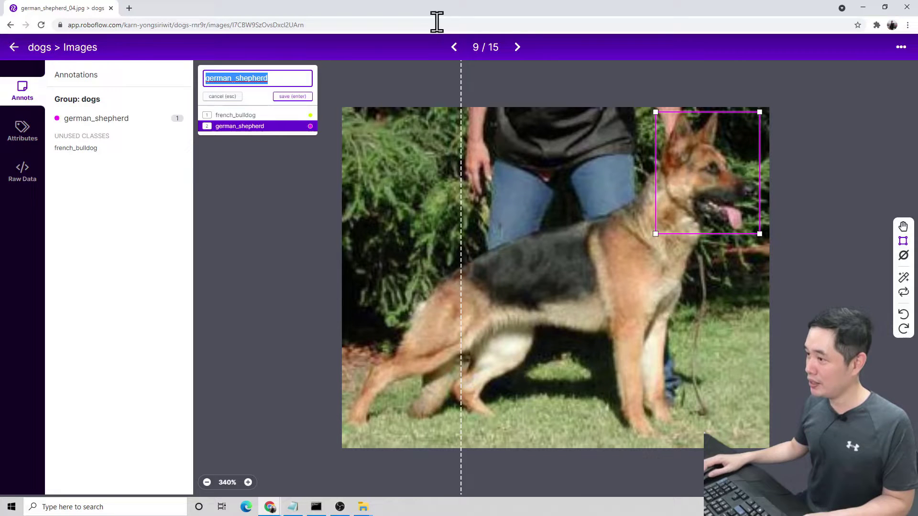
click(299, 95)
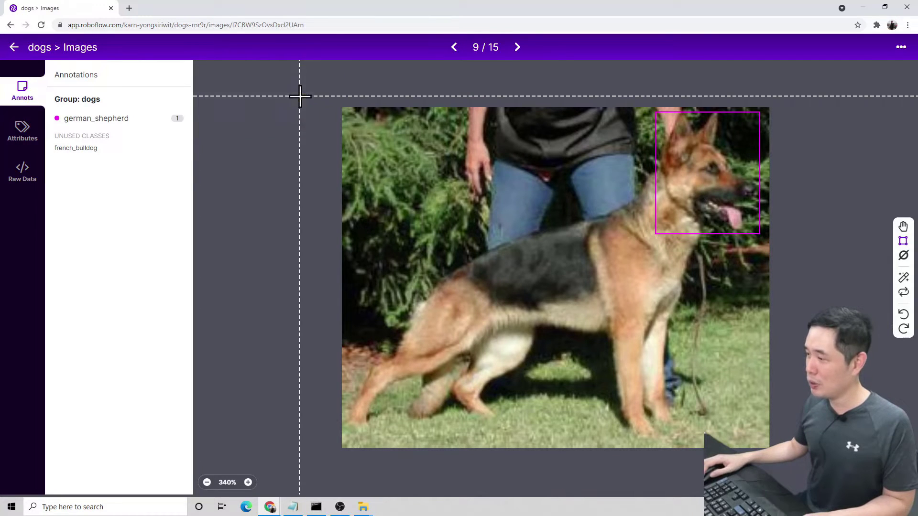
- Box the puppy's head in the tenth image, german_shepherd_05.jpg, and label it german_shepherd
click(517, 47)
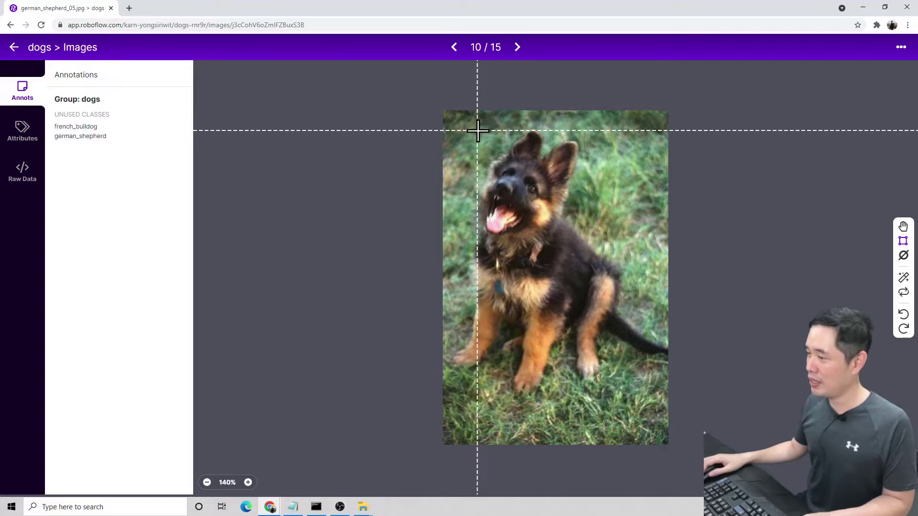
drag(478, 132, 489, 151)
drag(582, 243, 582, 242)
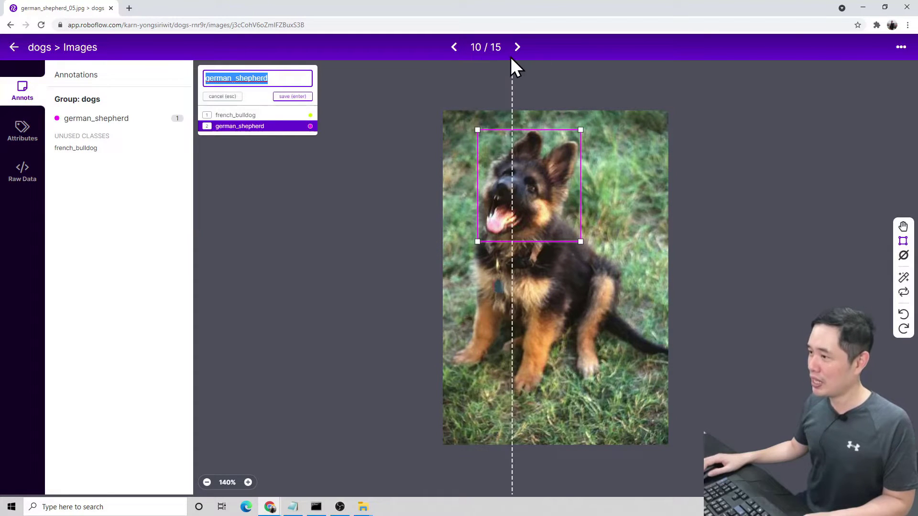
click(296, 97)
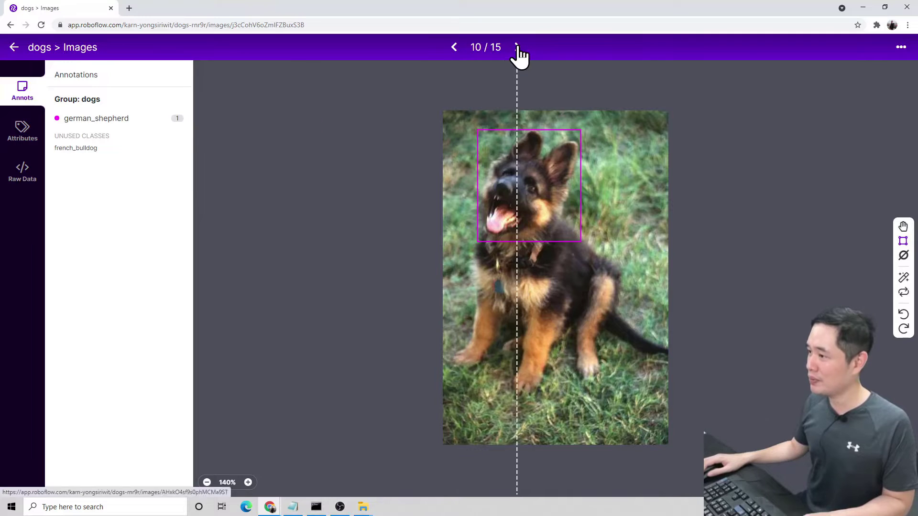
- Draw a bounding box around the dog's head in golden_retriever_01.jpg and save it with the preselected class
click(517, 48)
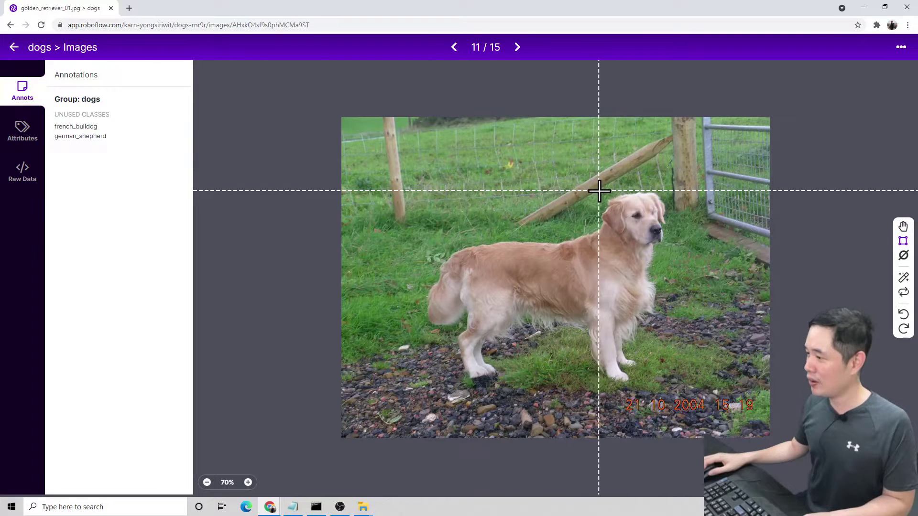
drag(599, 191, 668, 248)
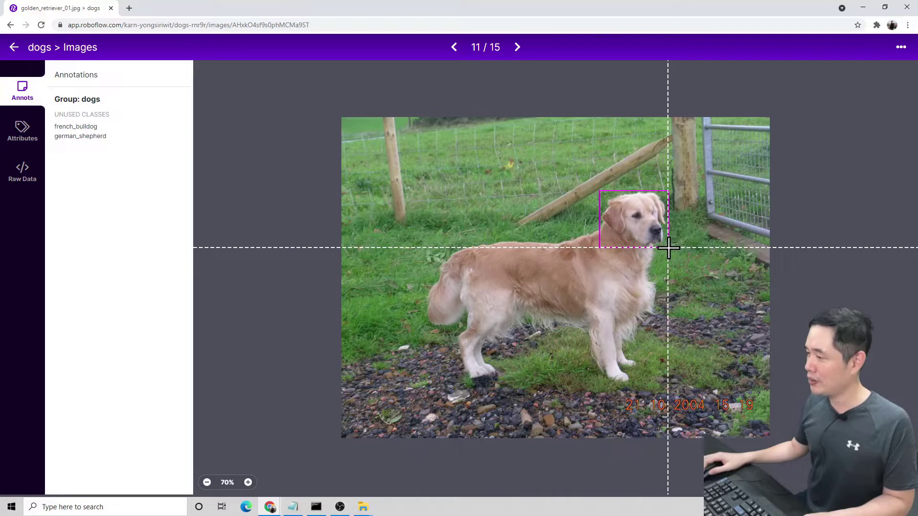
key(Return)
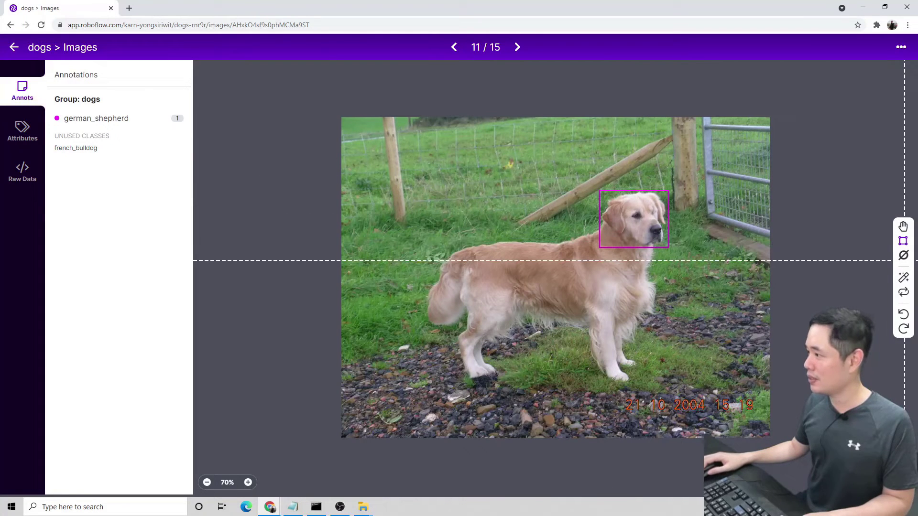
- Relabel the existing head box in golden_retriever_01.jpg with the new class golden_retriever
click(902, 226)
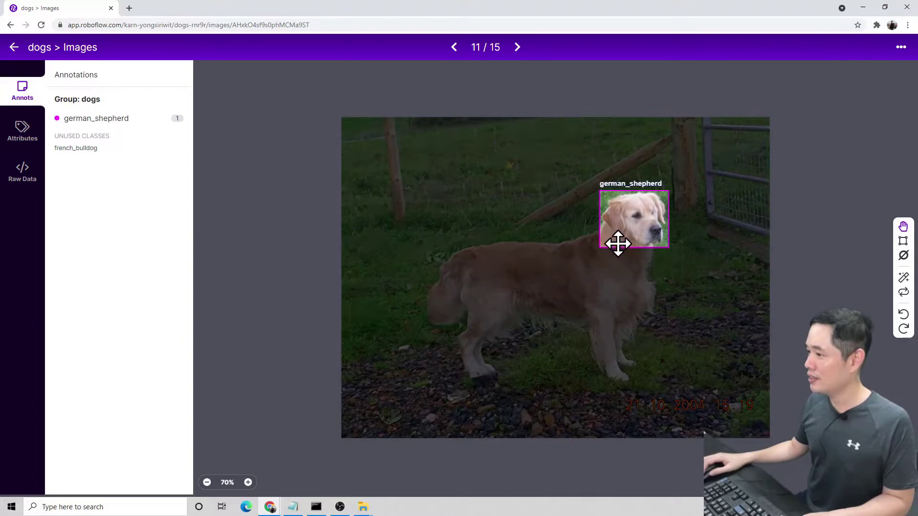
click(619, 244)
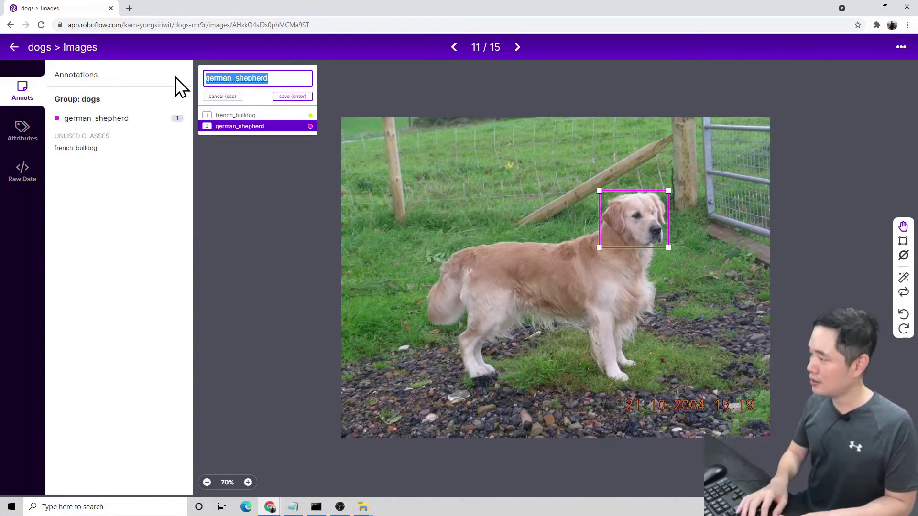
text(golden_)
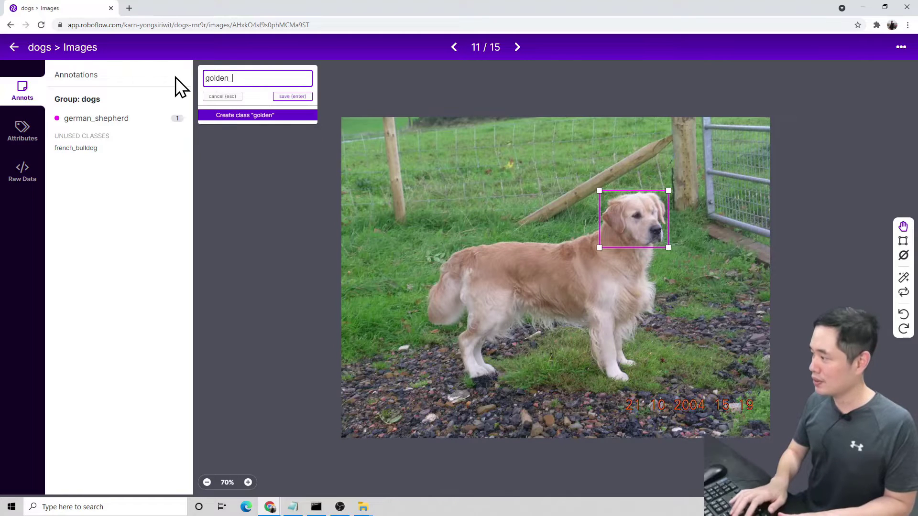
text(retriever)
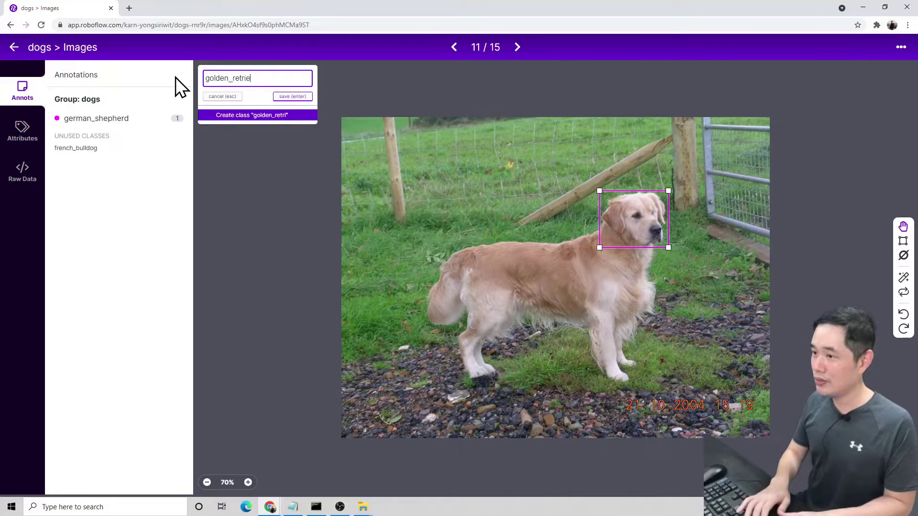
click(291, 95)
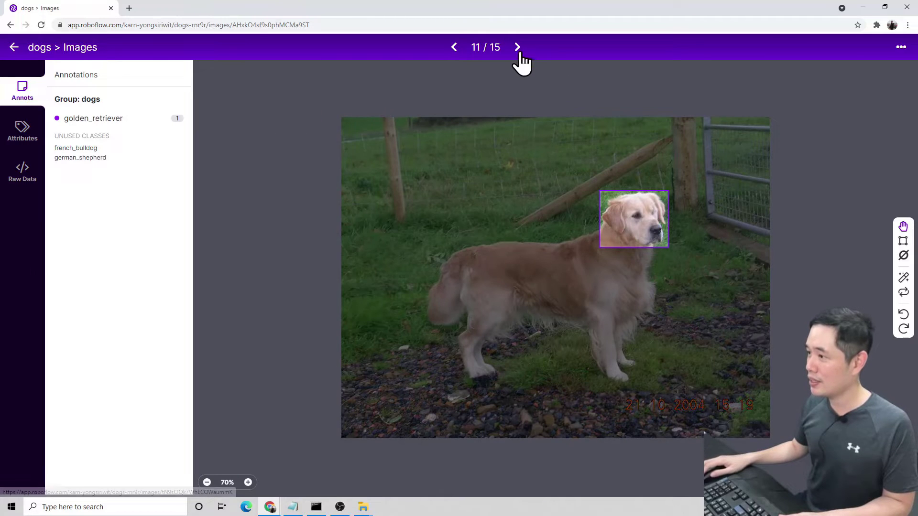
- Draw a bounding box around the sitting dog's head in golden_retriever_02.jpg and save it as golden_retriever
click(518, 49)
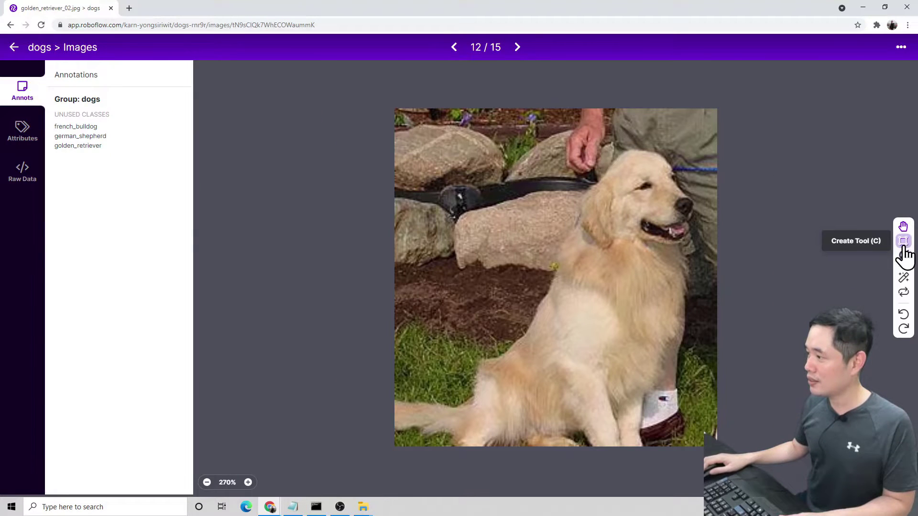
click(903, 245)
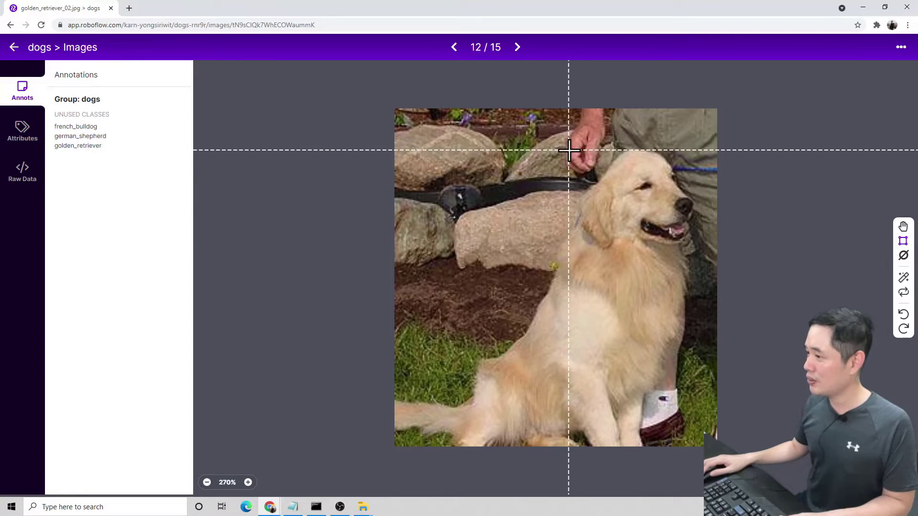
drag(569, 149, 598, 189)
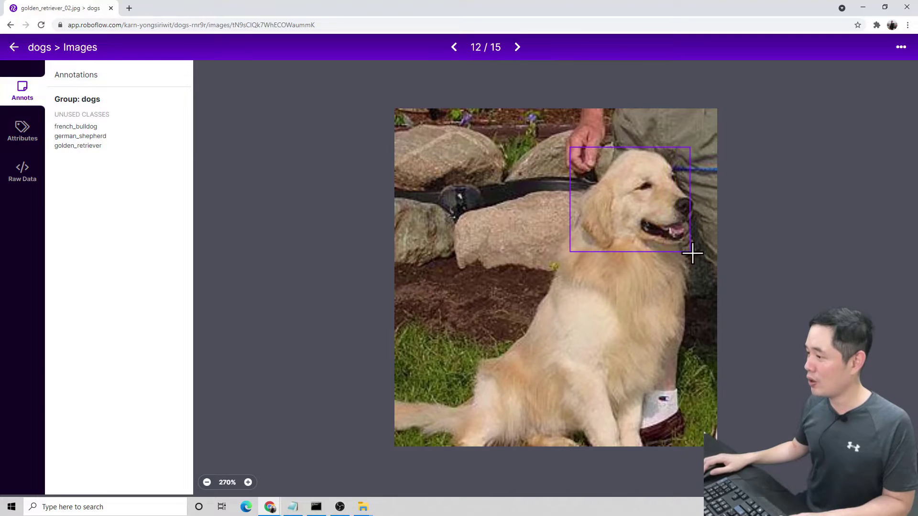
drag(696, 252, 695, 250)
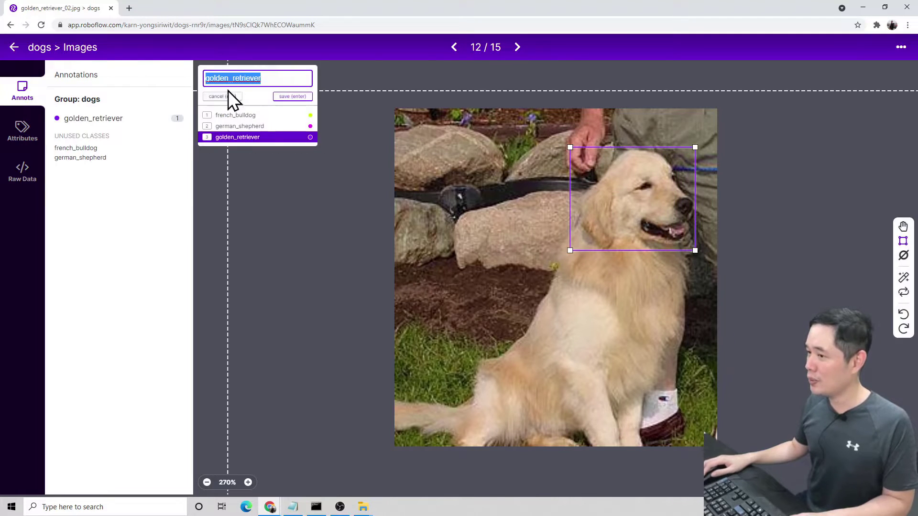
click(293, 96)
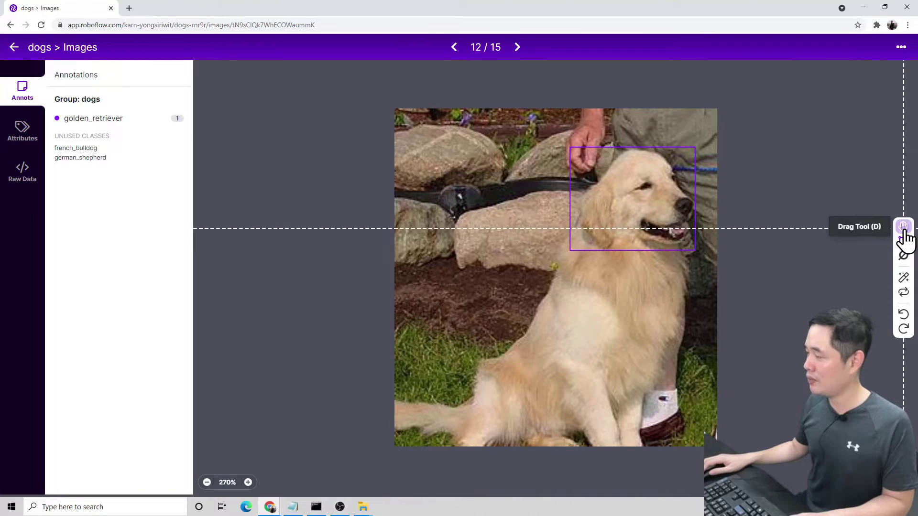
- Box the standing dog's head in the thirteenth image with class golden_retriever, tightening the box around the face and ears
click(517, 47)
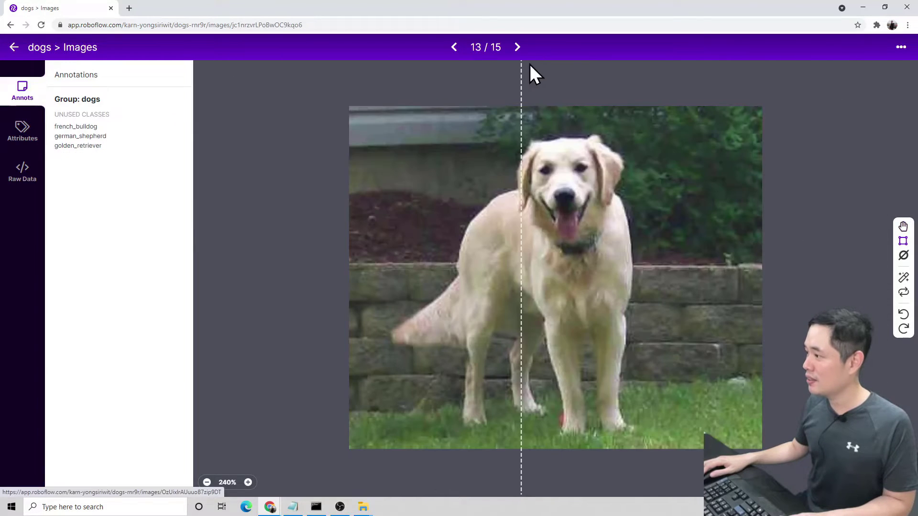
drag(506, 136, 625, 237)
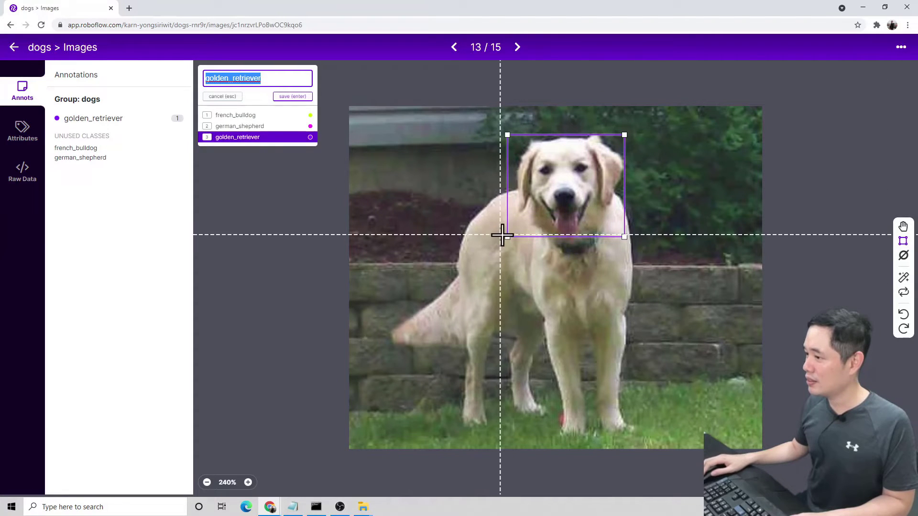
drag(507, 236, 561, 241)
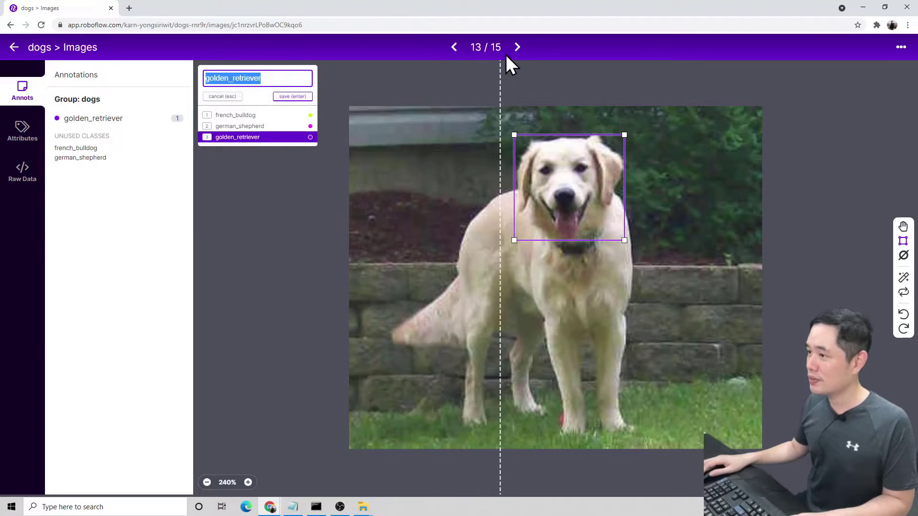
- Draw a bounding box around the lying dog's head in golden_retriever_04.jpg and save it as golden_retriever
click(517, 48)
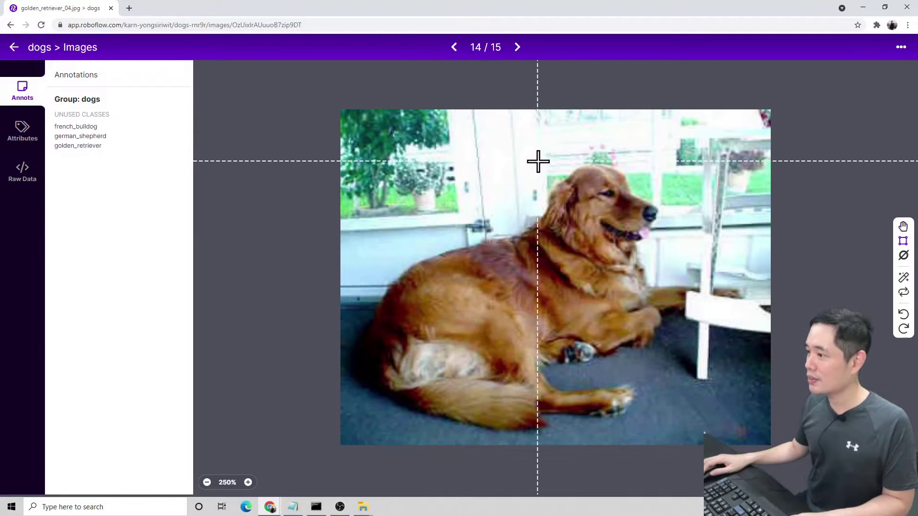
drag(539, 164, 661, 252)
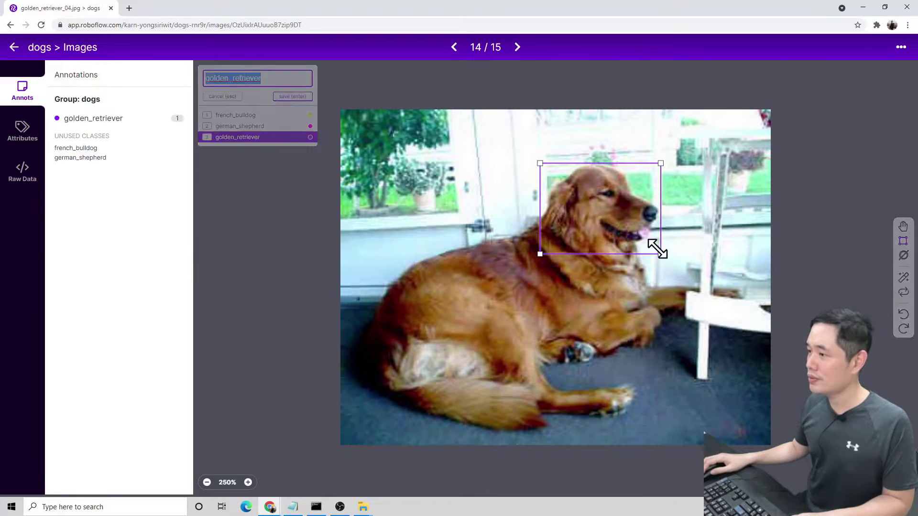
click(289, 97)
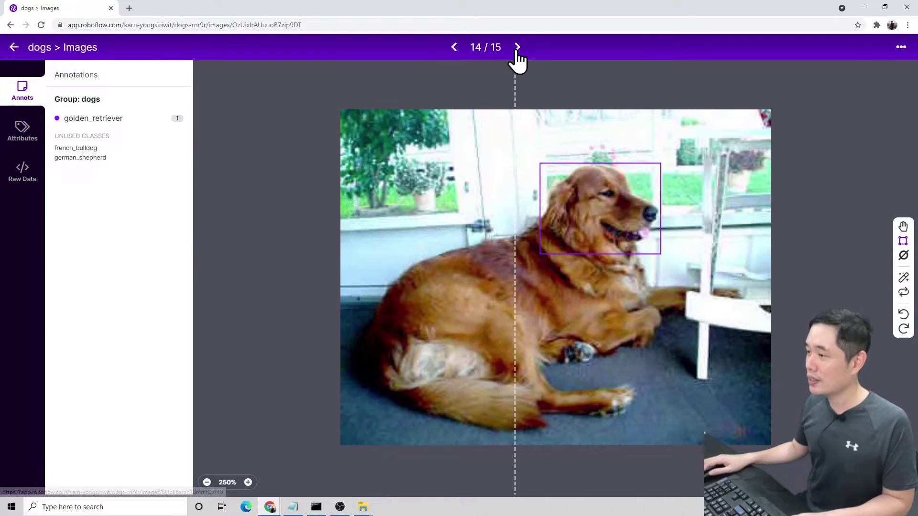
- Box the head of the dog beside the bucket in the fifteenth image and label it golden_retriever
click(517, 47)
mouse_move(504, 188)
mouse_down()
mouse_move(600, 275)
mouse_move(626, 269)
mouse_up()
click(292, 98)
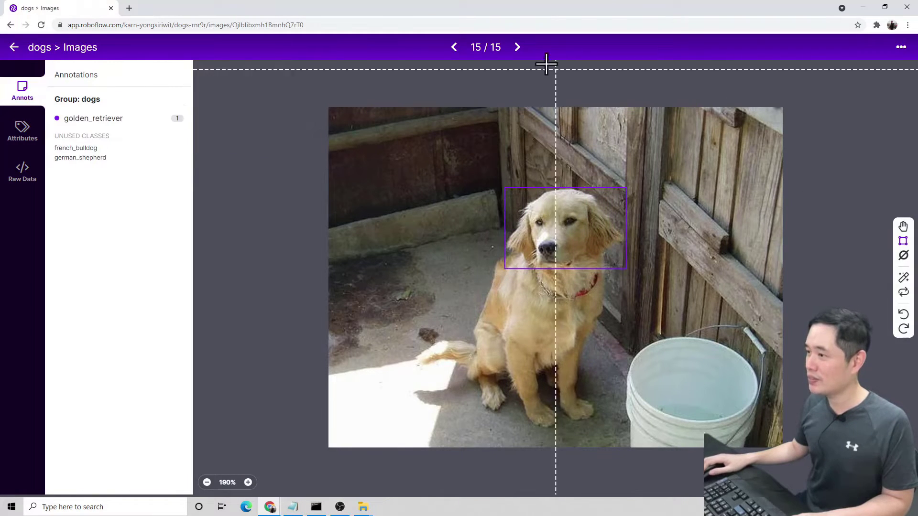
- Check the saved head annotations on the first images of the dataset
click(517, 48)
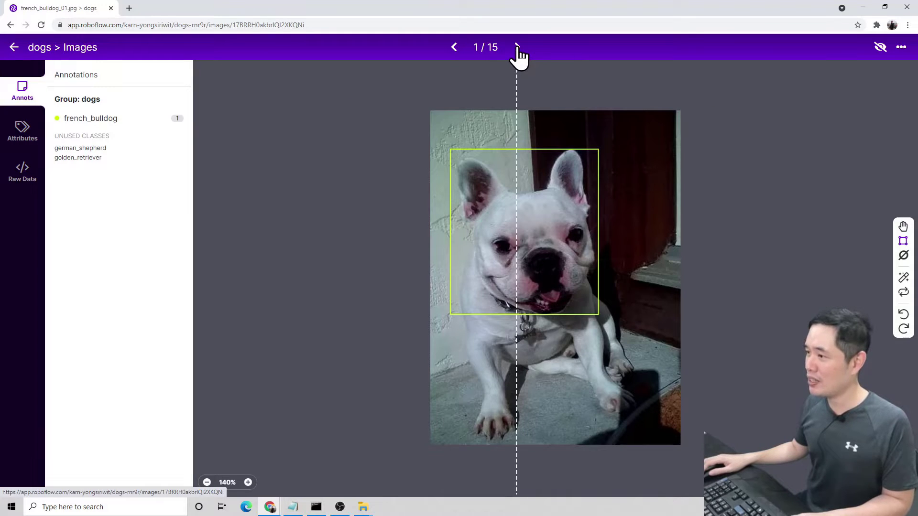
click(517, 47)
click(454, 47)
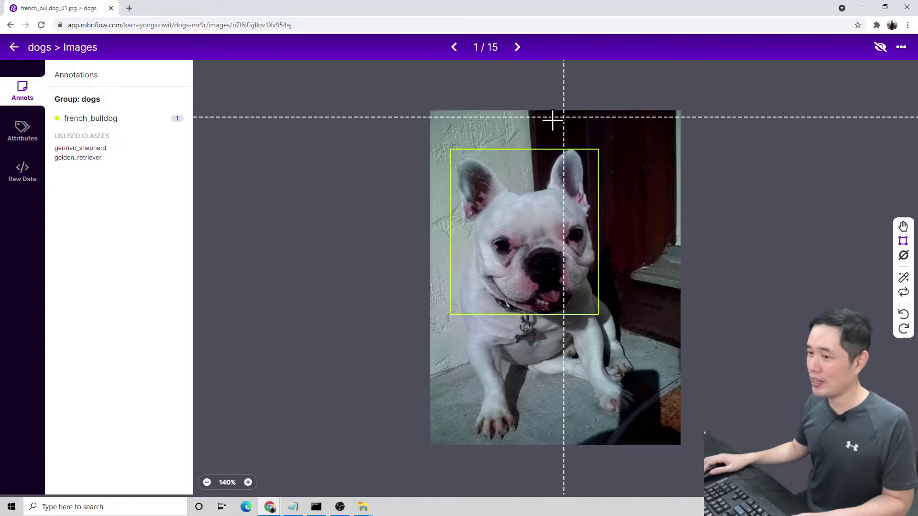
click(516, 48)
click(454, 47)
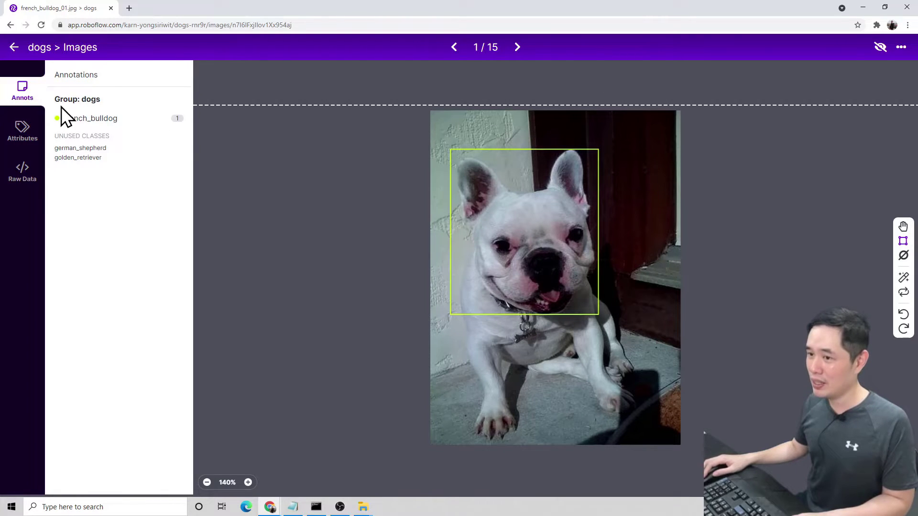
- Start generating a new dataset version, keep the Auto-Orient and 416×416 stretch Resize preprocessing, and proceed to the augmentation settings
click(14, 47)
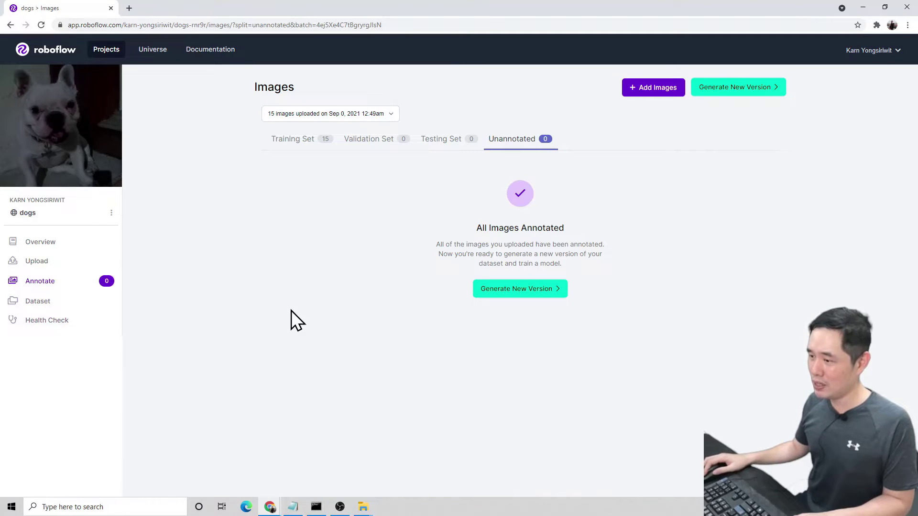
click(517, 289)
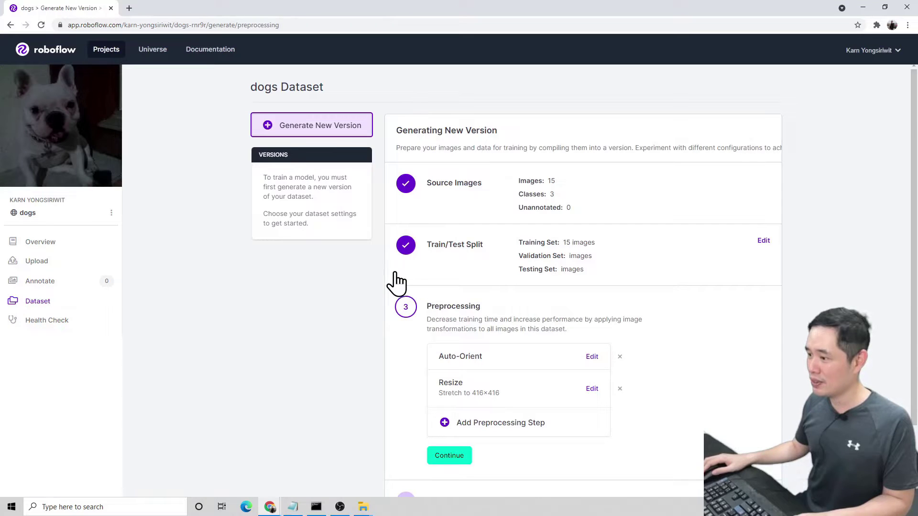
scroll(491, 307, down, 2)
scroll(492, 307, up, 2)
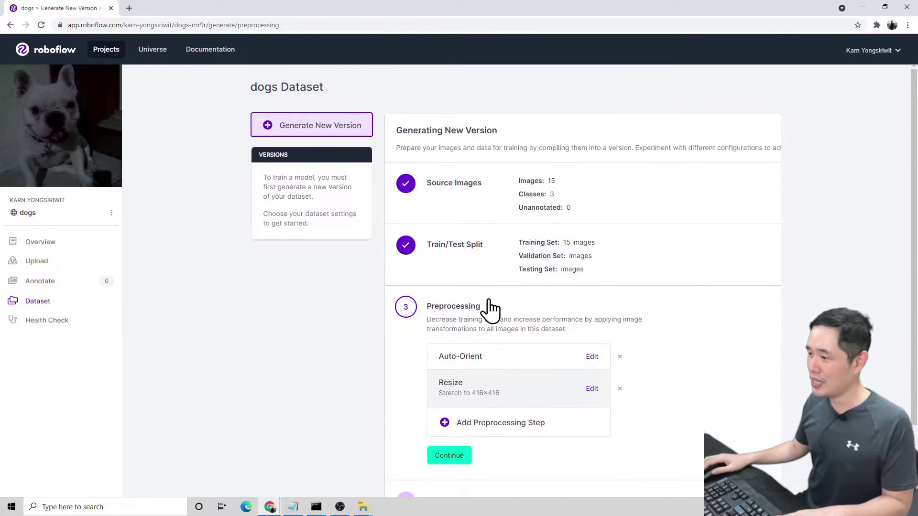
scroll(489, 299, down, 2)
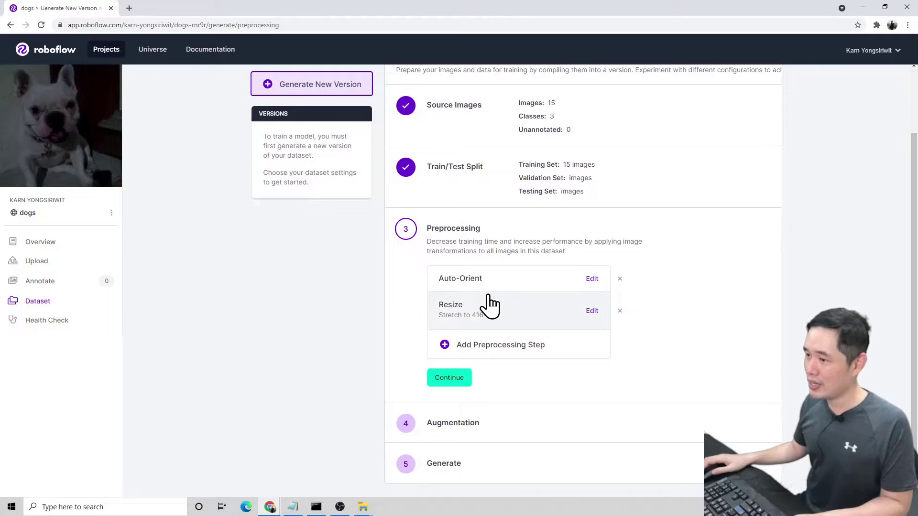
scroll(488, 294, up, 2)
scroll(488, 293, down, 2)
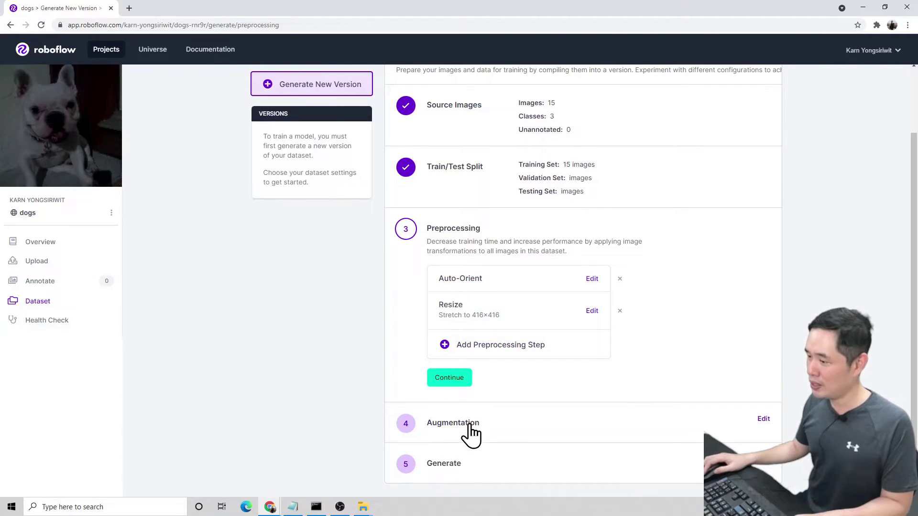
click(458, 428)
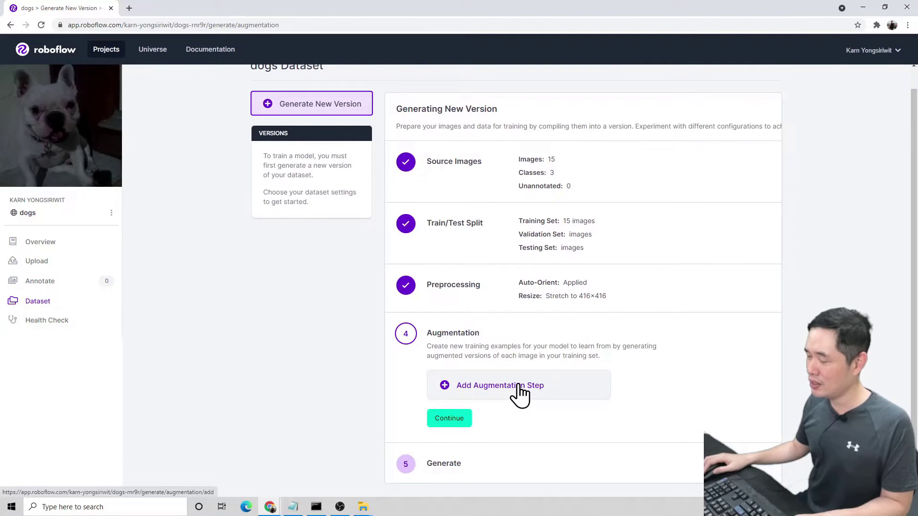
- Add an image-level Flip augmentation with horizontal flipping to the new dataset version
click(518, 385)
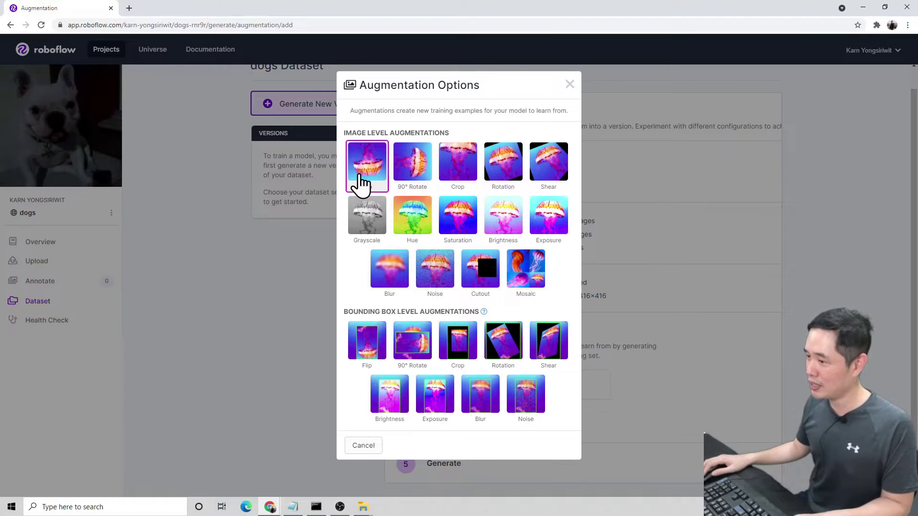
click(569, 84)
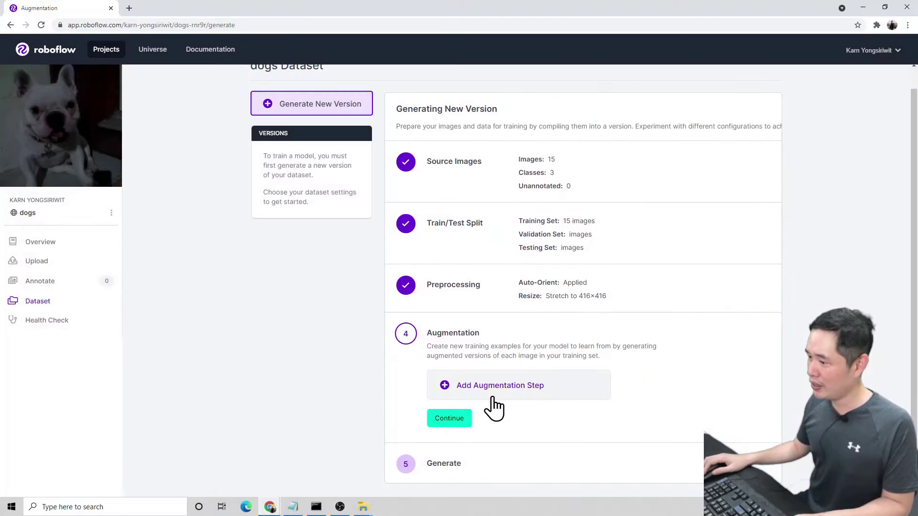
click(516, 389)
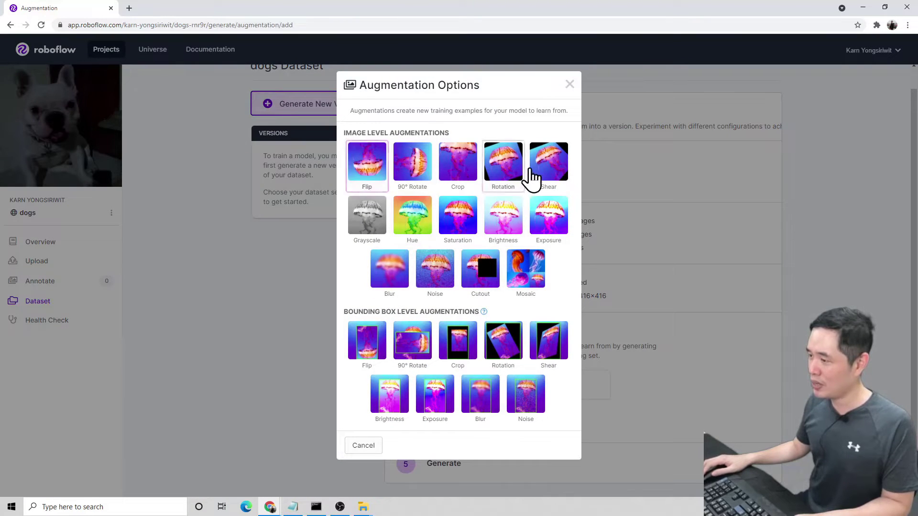
click(361, 169)
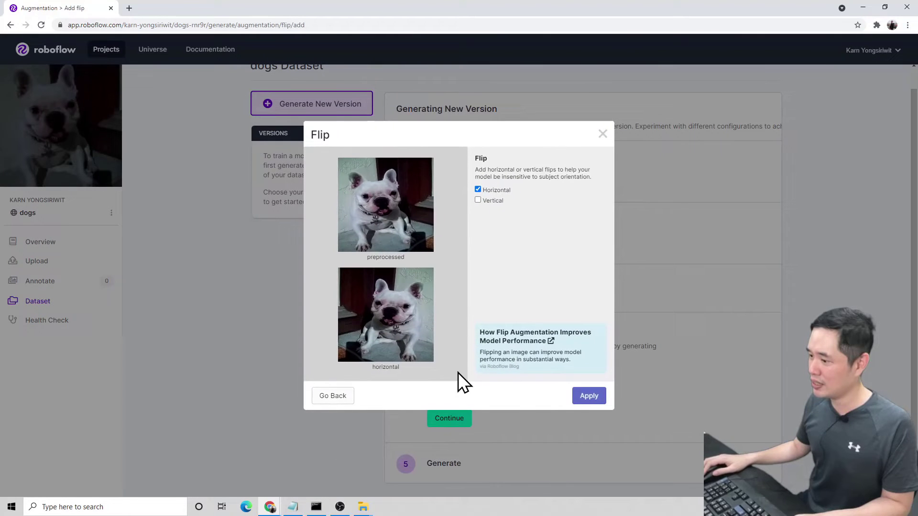
click(586, 396)
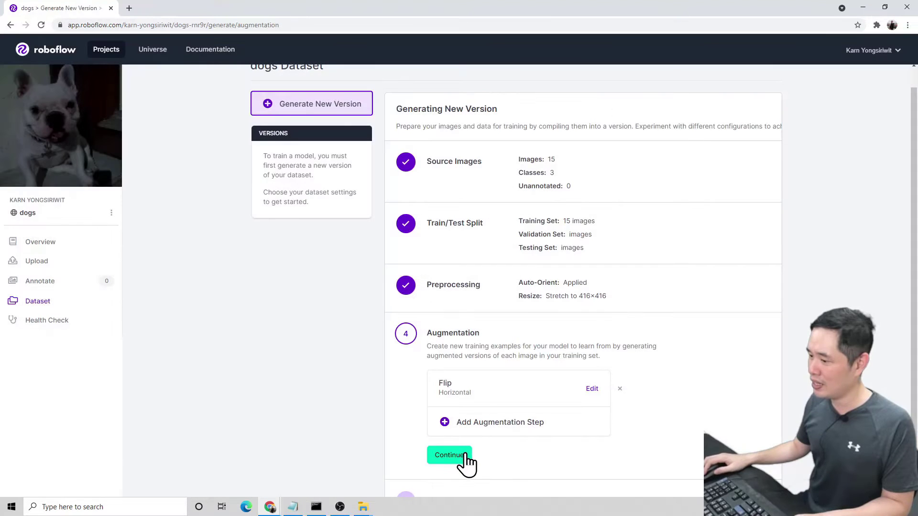
- Add an image-level Crop augmentation with 0% minimum and 20% maximum zoom
click(463, 424)
click(411, 171)
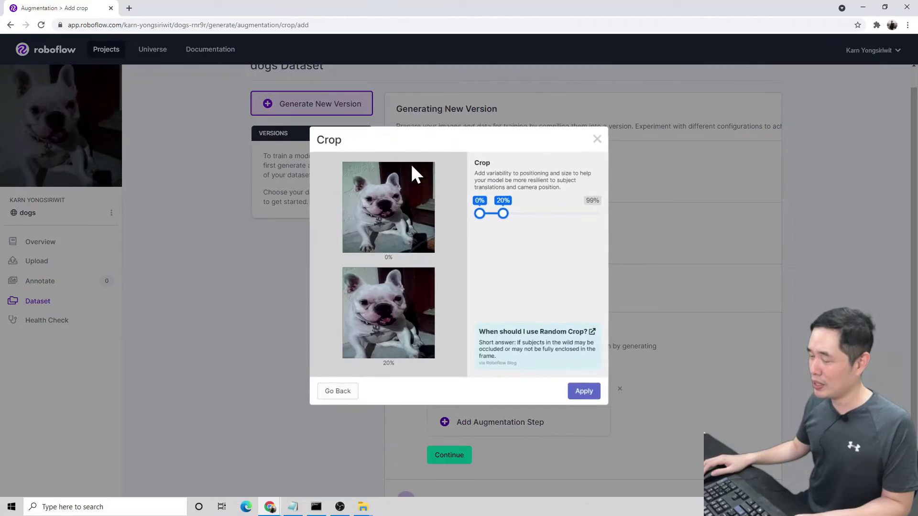
click(587, 395)
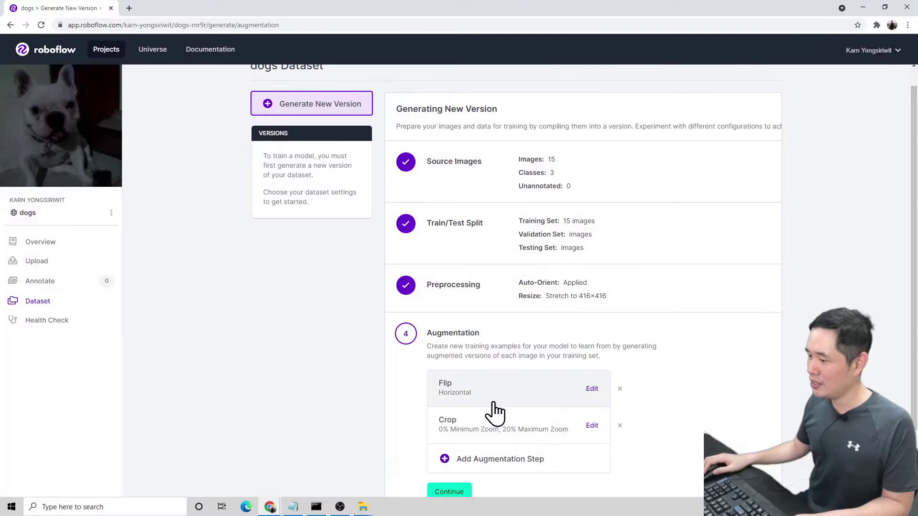
- Review the previews and settings of the Flip and Crop augmentations, reapplying each without changes
click(489, 392)
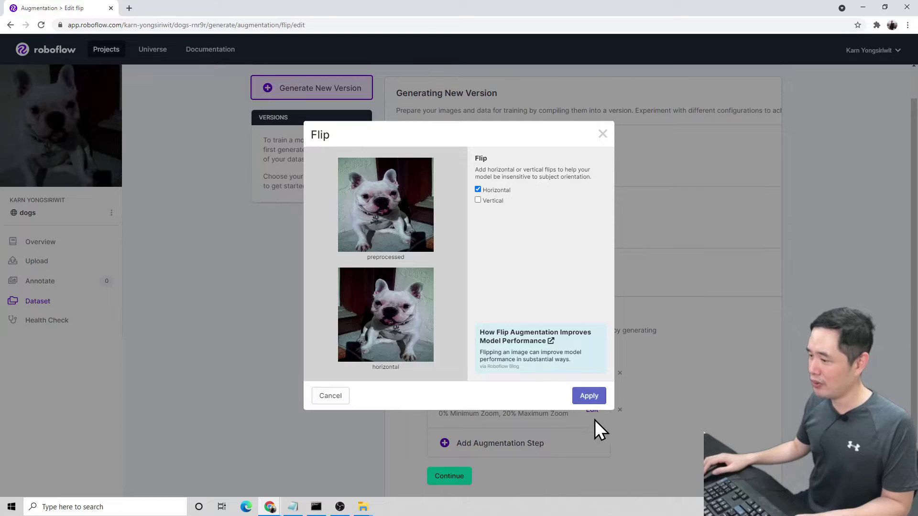
click(587, 398)
click(487, 412)
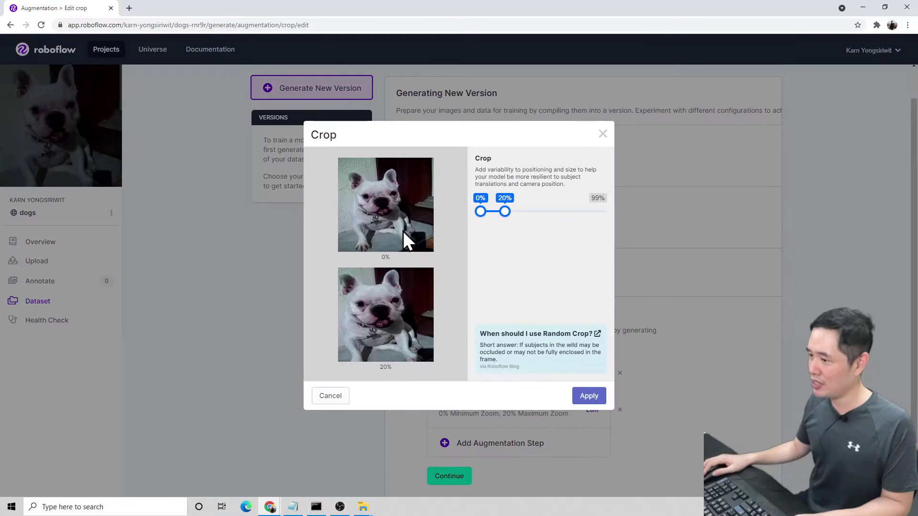
click(585, 397)
- Add an image-level 90° Rotate augmentation with clockwise and counter-clockwise rotation
scroll(530, 423, down, 1)
click(493, 411)
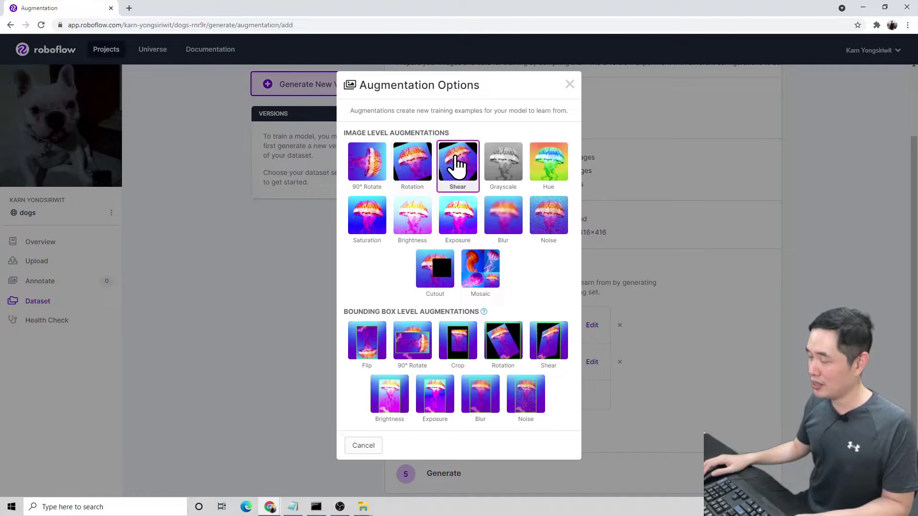
click(377, 164)
click(589, 397)
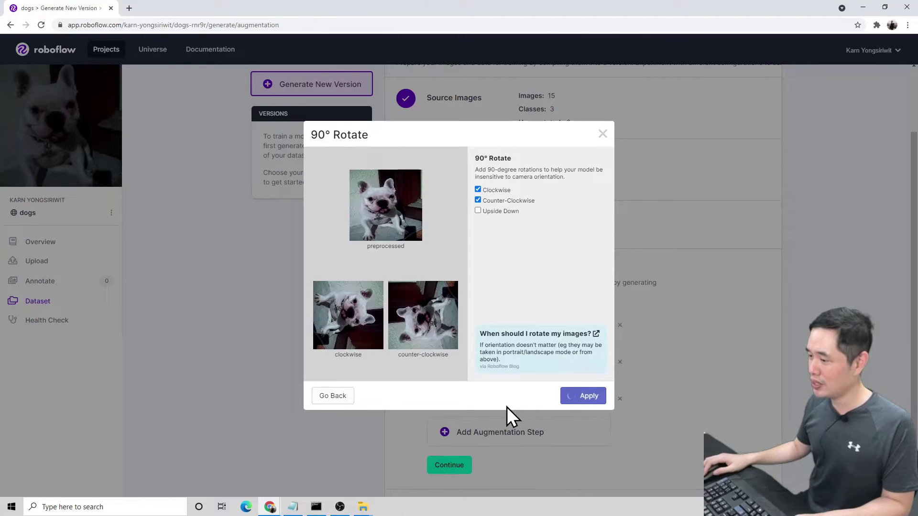
- Add an image-level Rotation augmentation between -15° and +15°
click(480, 435)
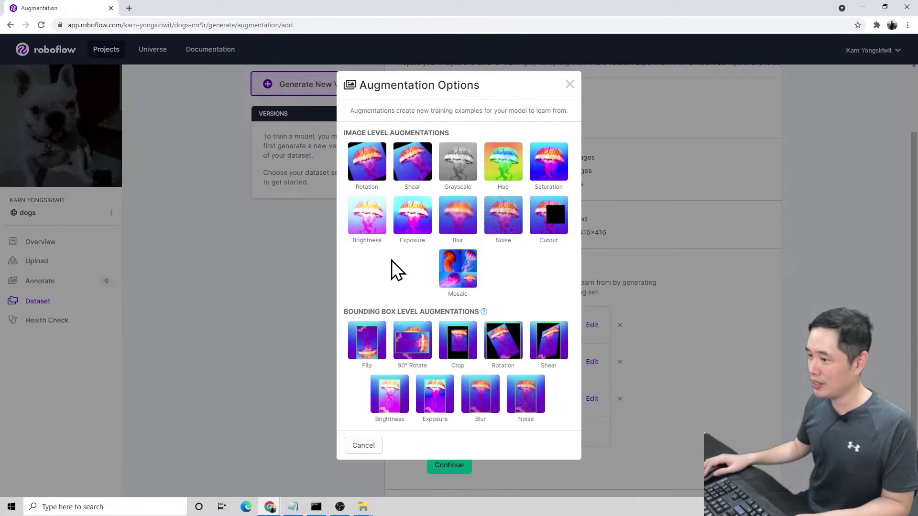
click(386, 167)
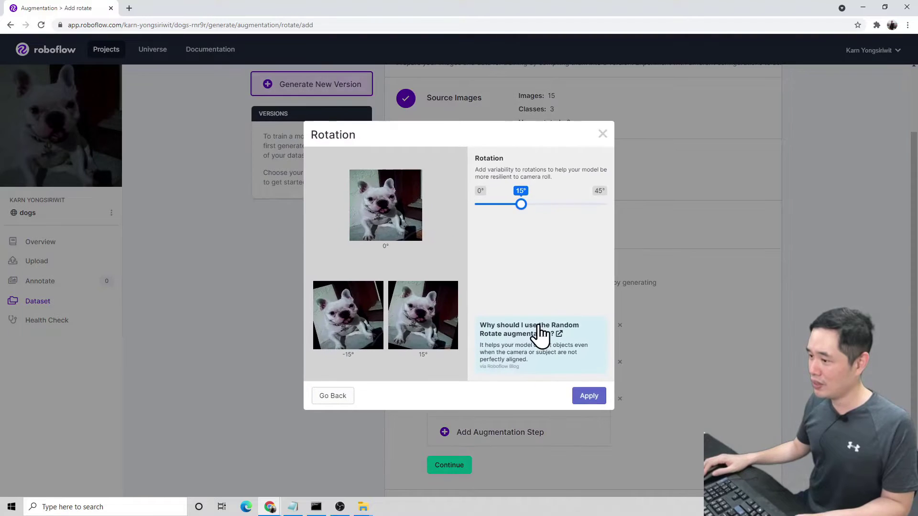
click(586, 398)
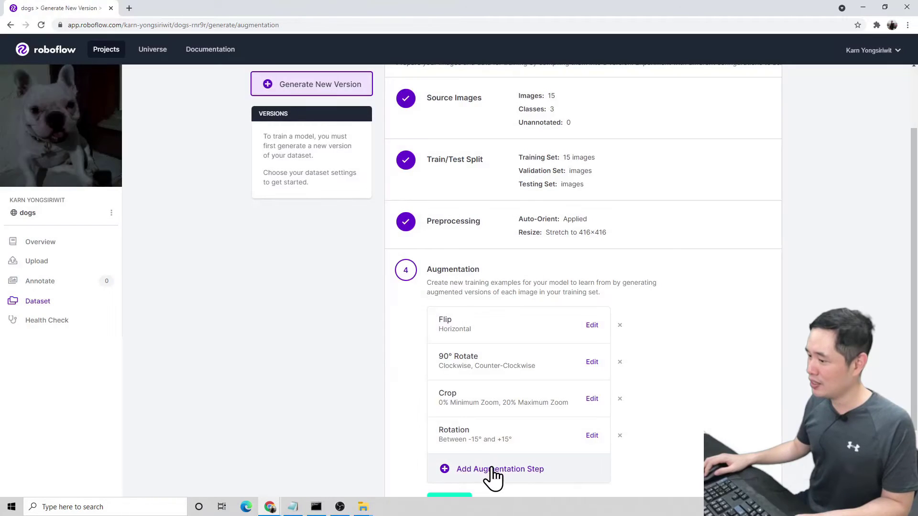
- Add an image-level Shear augmentation of ±15° horizontal and ±15° vertical
click(492, 473)
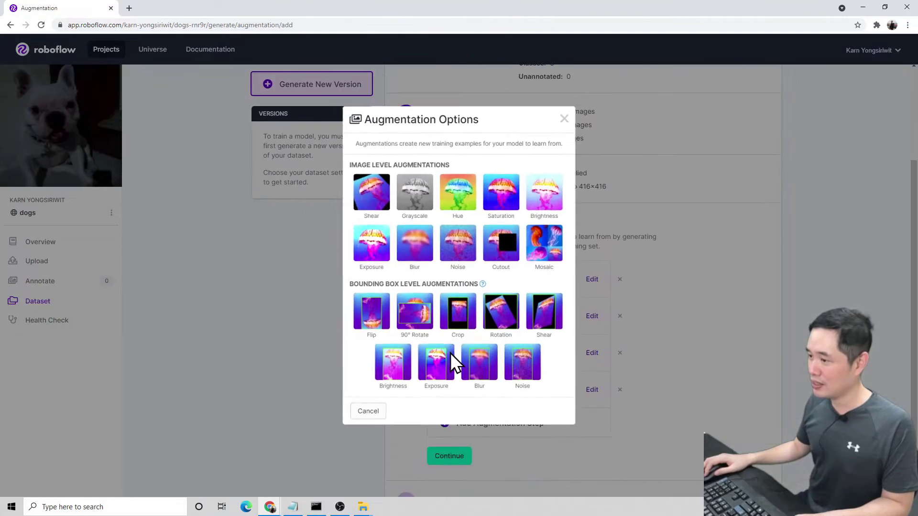
click(376, 195)
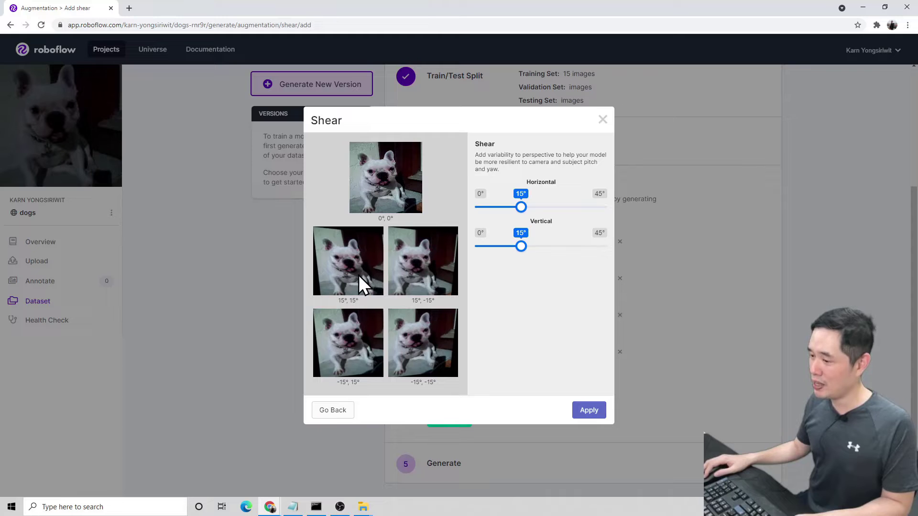
click(582, 411)
- Add an image-level Noise augmentation affecting up to 5% of pixels
click(453, 425)
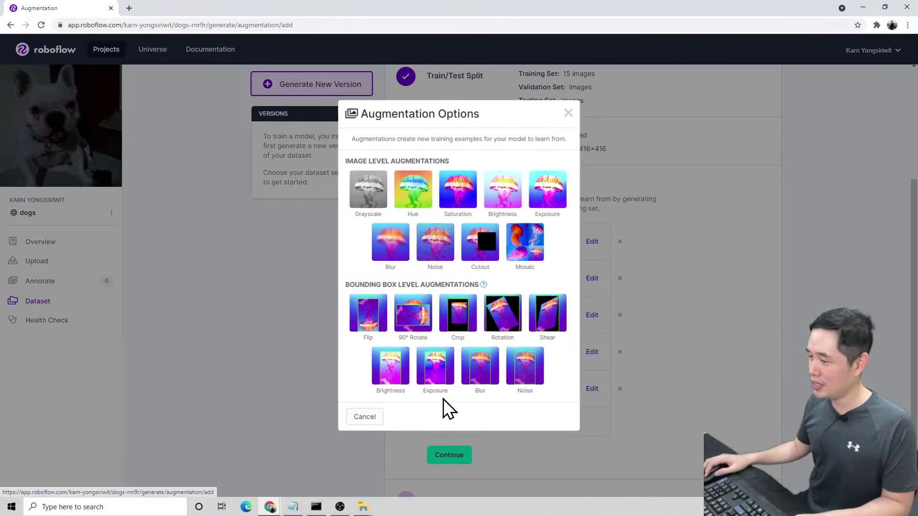
click(436, 248)
click(585, 397)
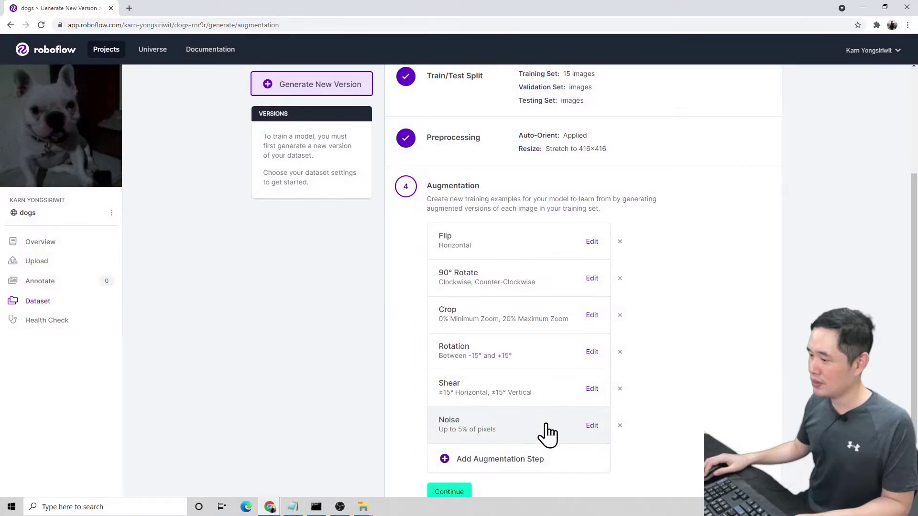
- Generate the dataset version with a maximum size of 45 images (3x) and name it 01
scroll(528, 436, down, 1)
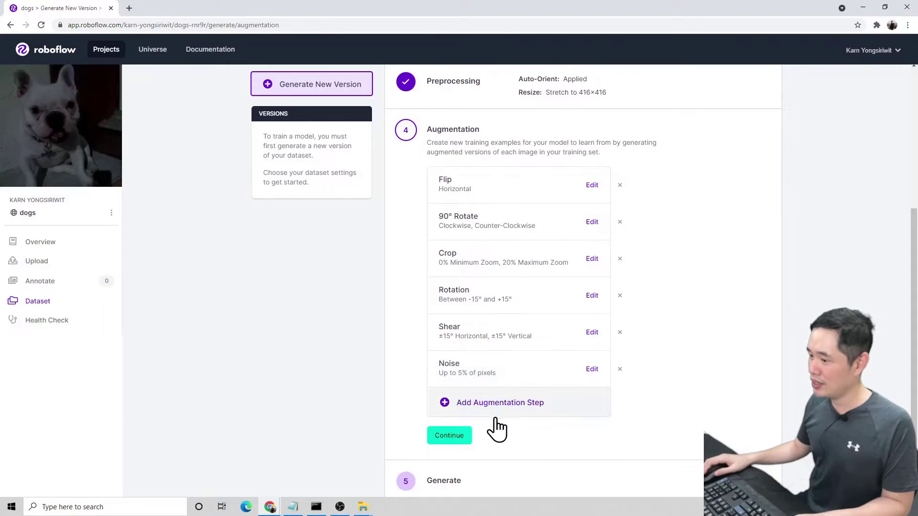
scroll(495, 425, down, 1)
click(454, 471)
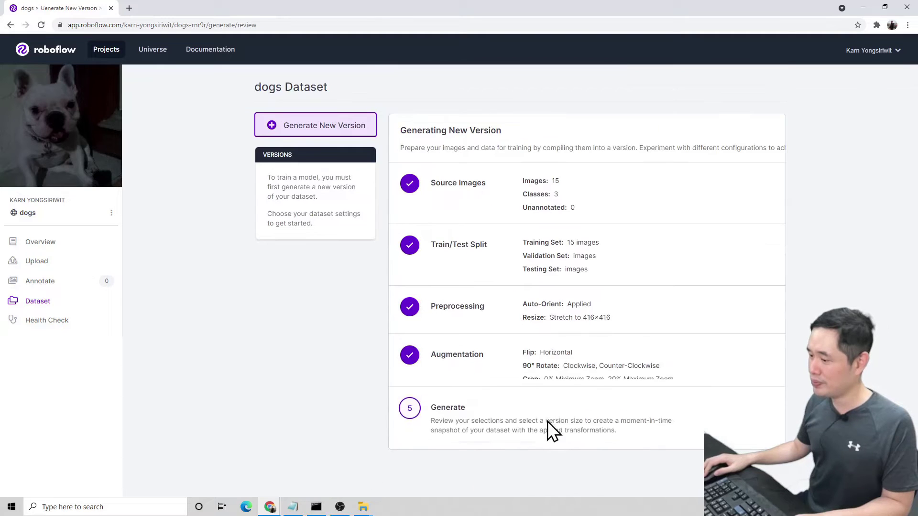
click(490, 429)
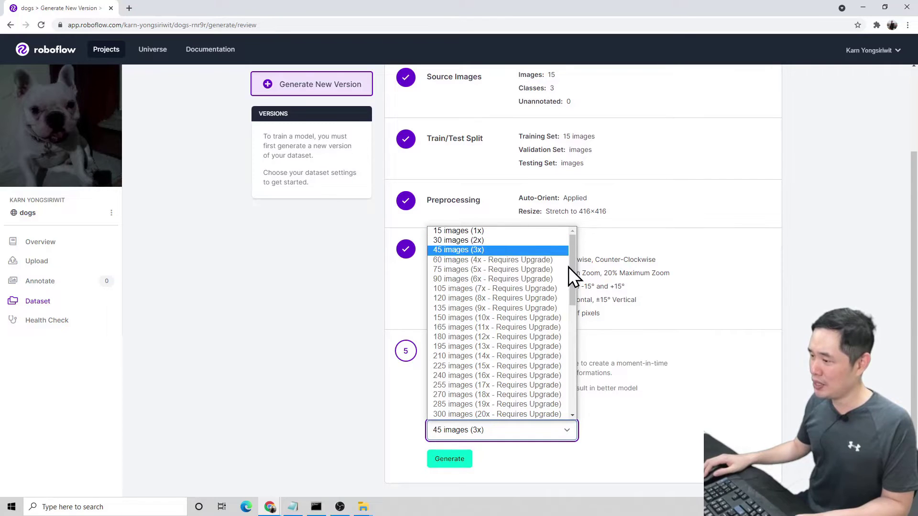
drag(571, 267, 582, 238)
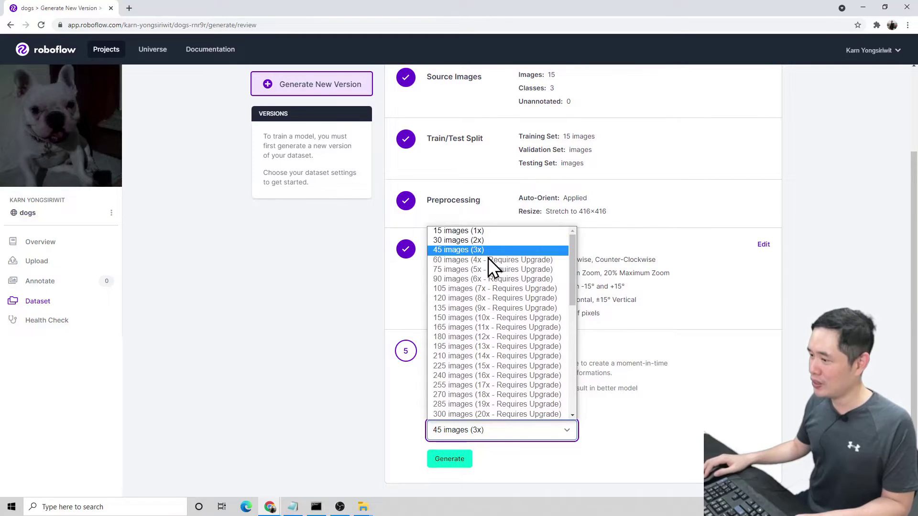
click(466, 250)
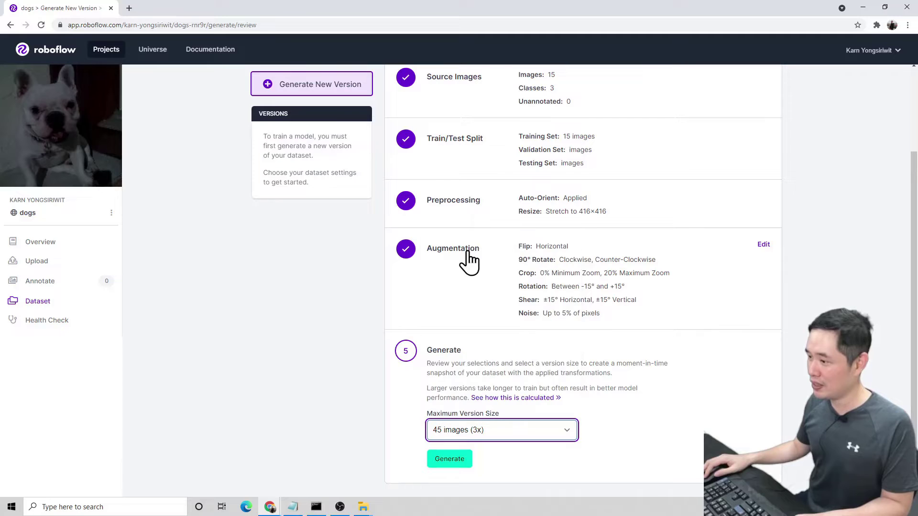
click(456, 460)
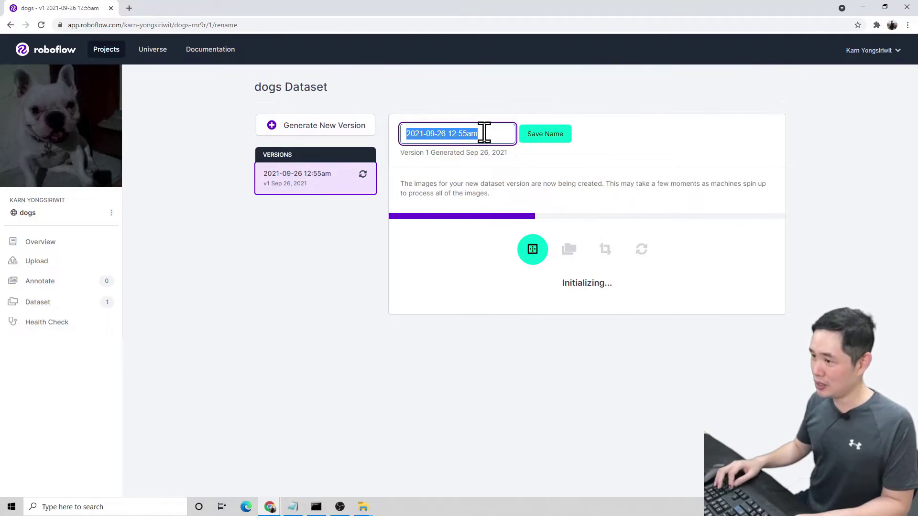
text(01)
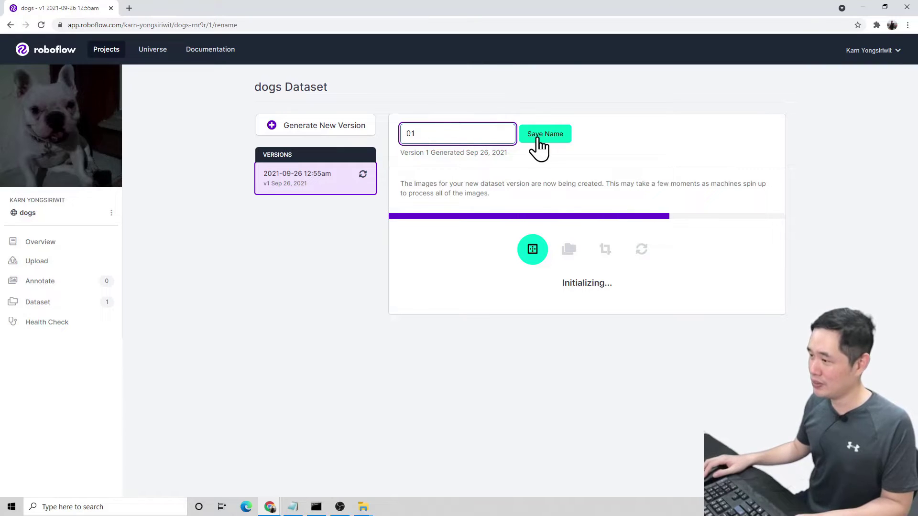
click(541, 138)
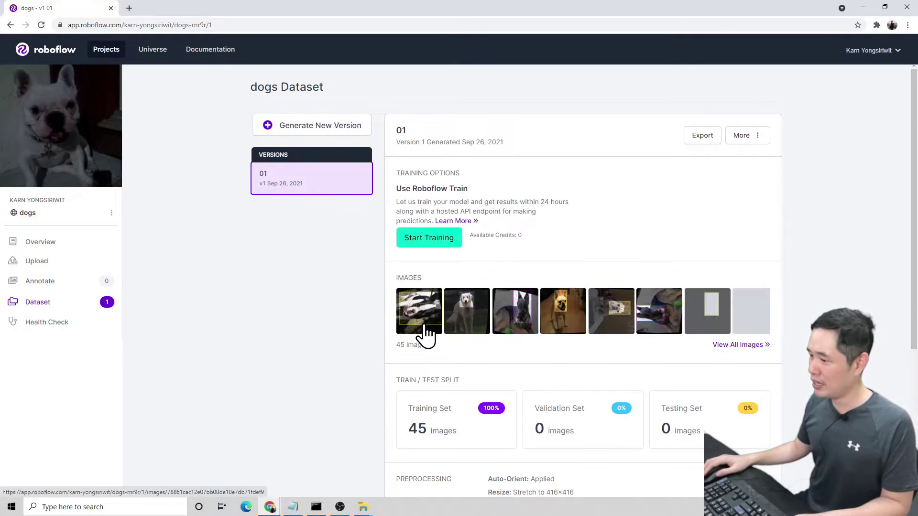
- Examine the first augmented images of version 01 with their bounding boxes, and its split, preprocessing and augmentation details
click(424, 313)
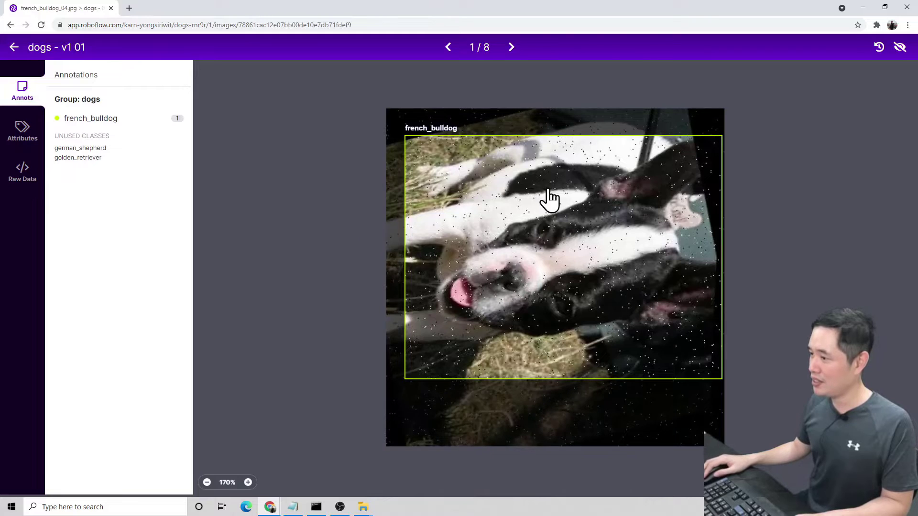
click(511, 48)
click(511, 48)
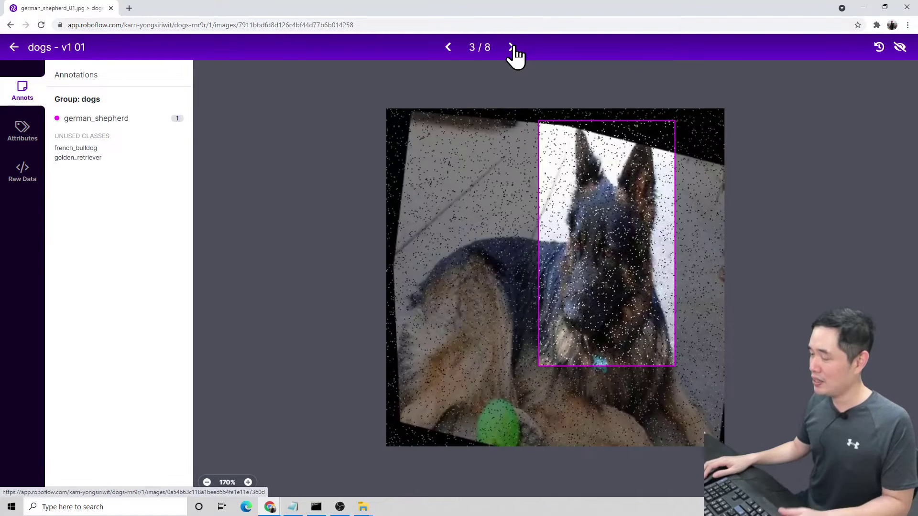
click(511, 47)
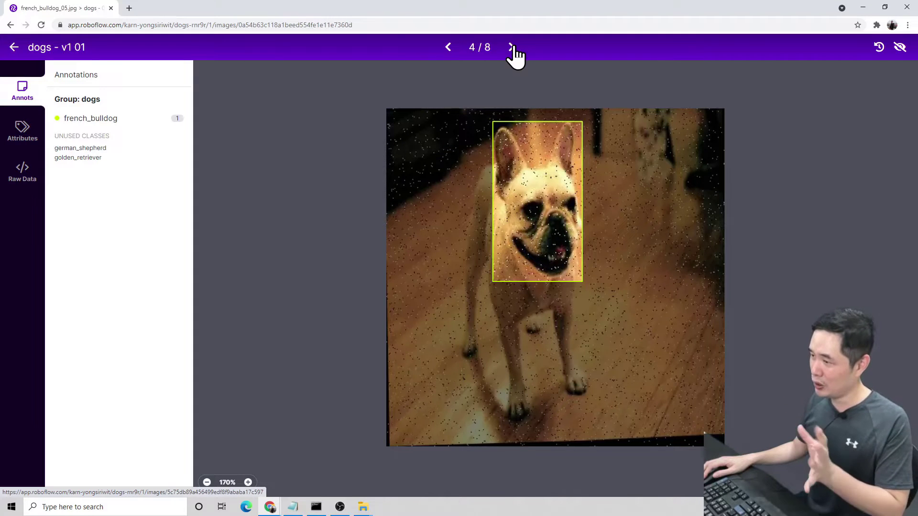
click(13, 47)
scroll(526, 315, down, 5)
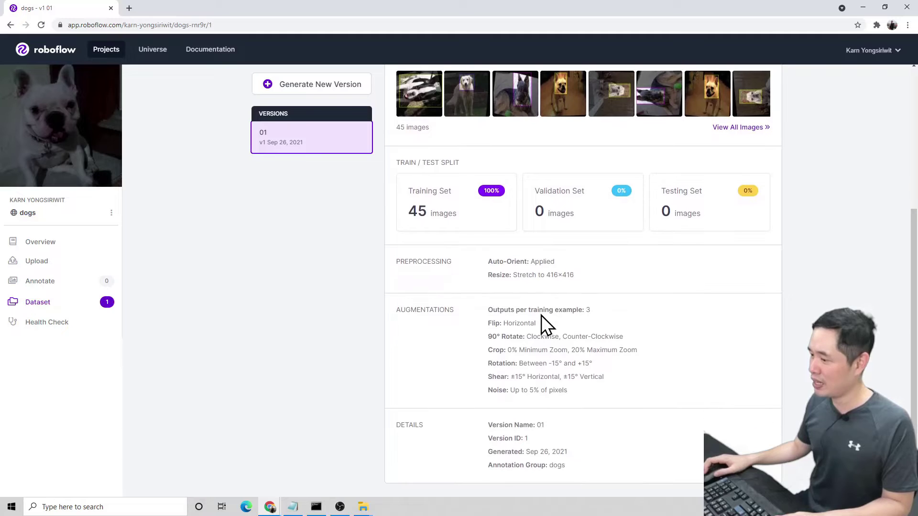
scroll(541, 314, up, 5)
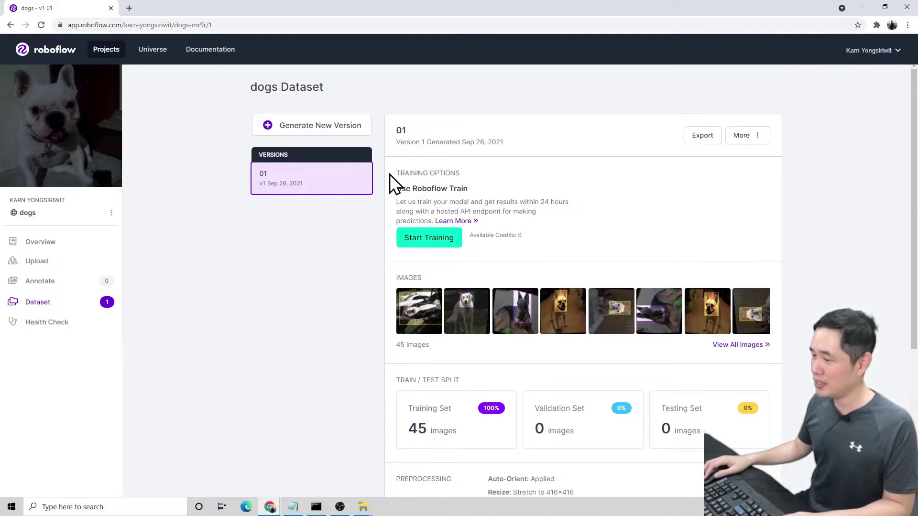
- Generate another dataset version with the same preprocessing and augmentations at 45 images (3x), and name it 02
click(327, 137)
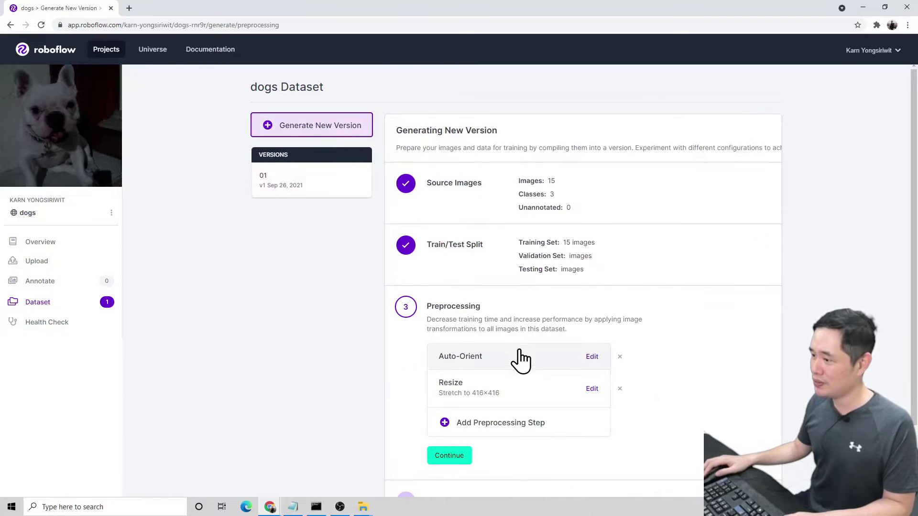
scroll(514, 365, down, 1)
click(451, 424)
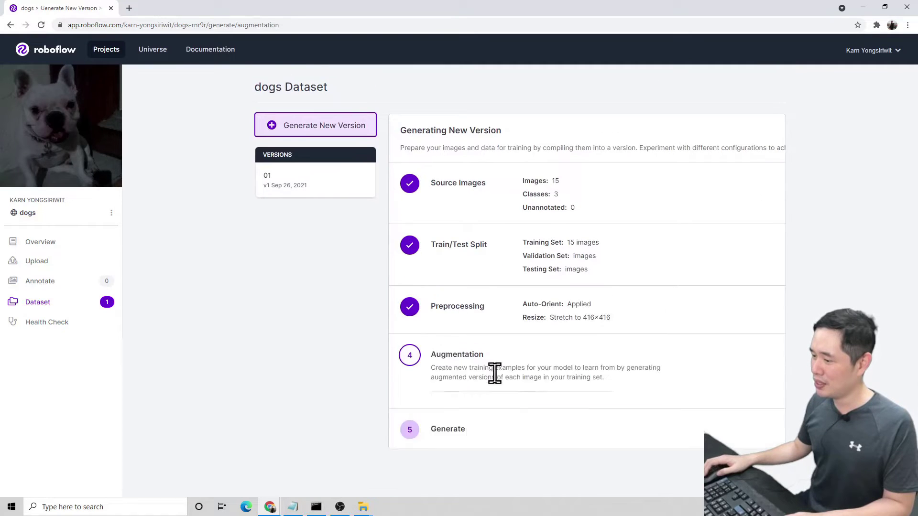
scroll(478, 382, down, 2)
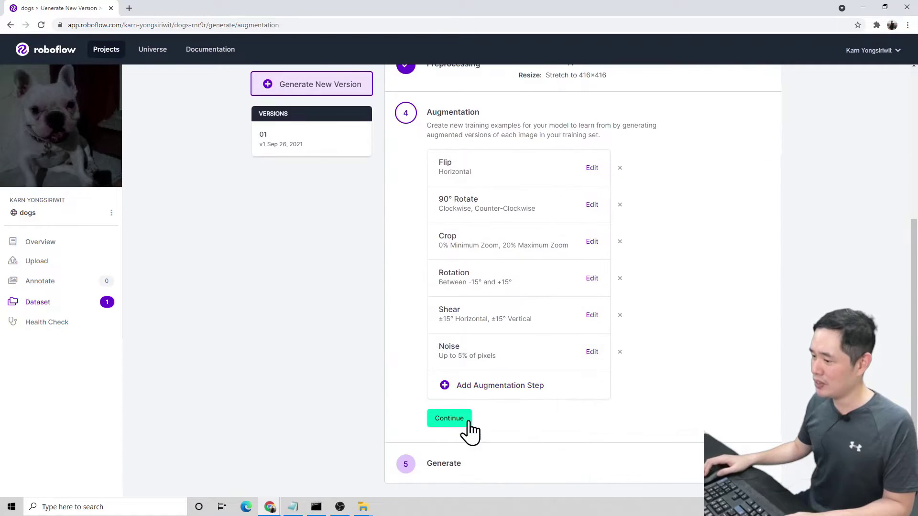
click(449, 463)
scroll(526, 406, down, 3)
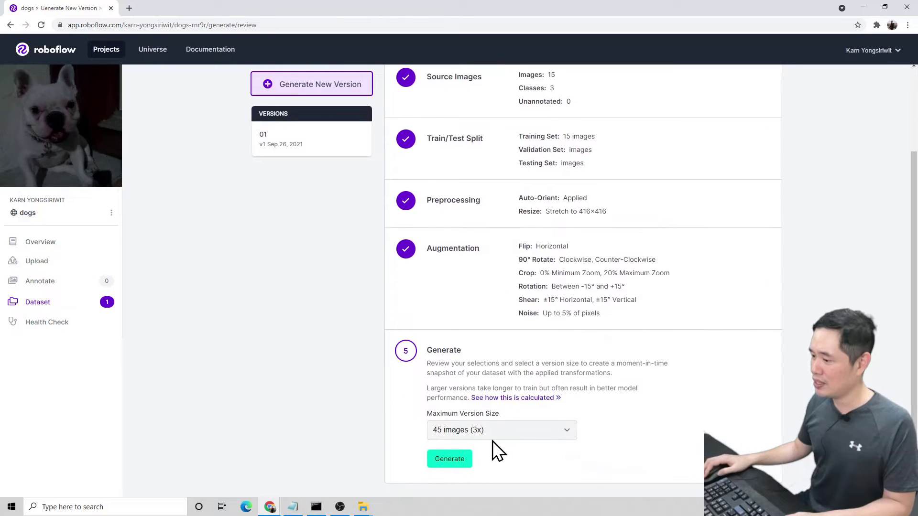
click(449, 460)
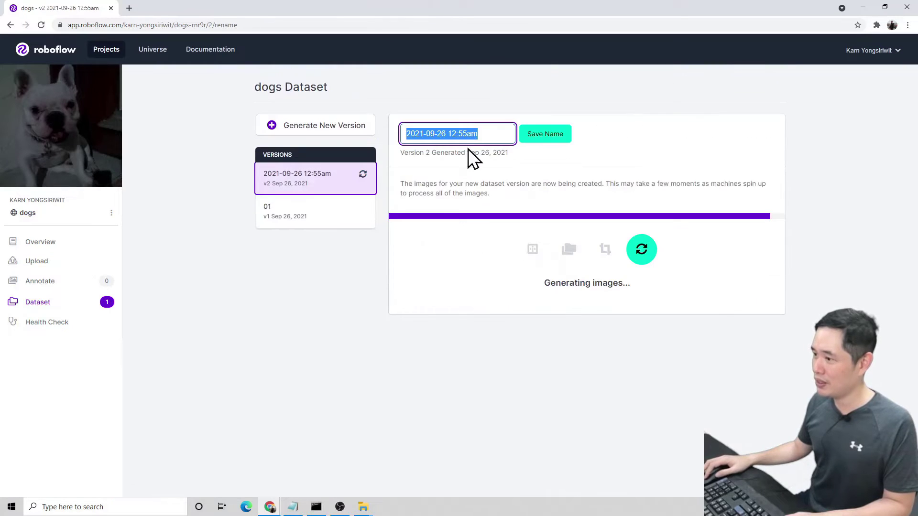
text(02)
click(543, 136)
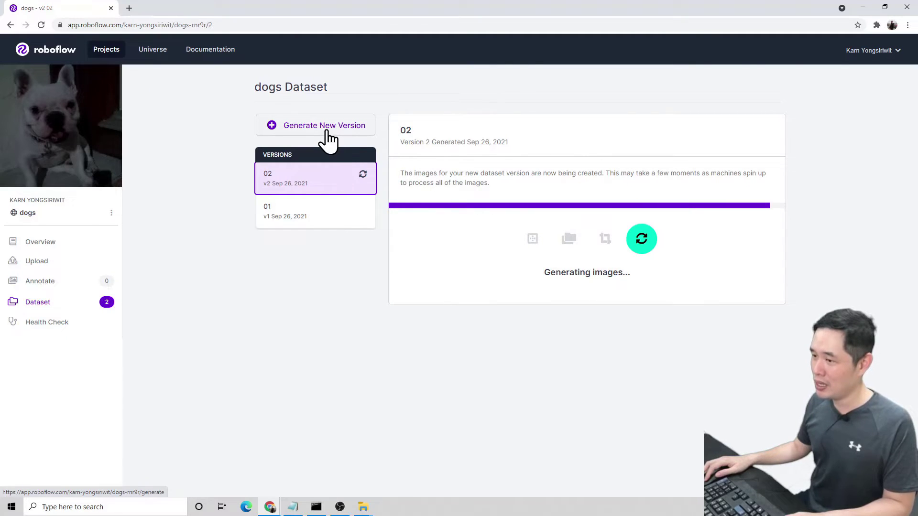
- Generate a third dataset version with the same settings at 45 images (3x), and name it 03
click(329, 139)
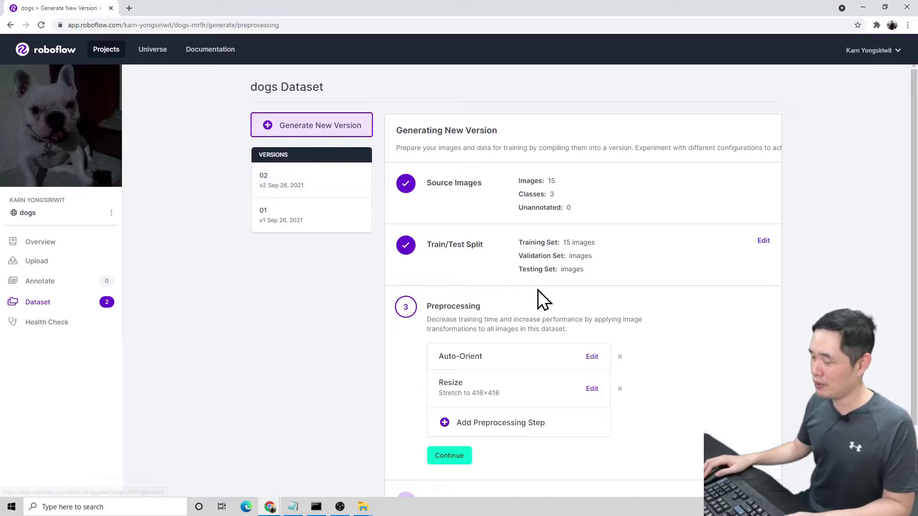
scroll(537, 294, down, 2)
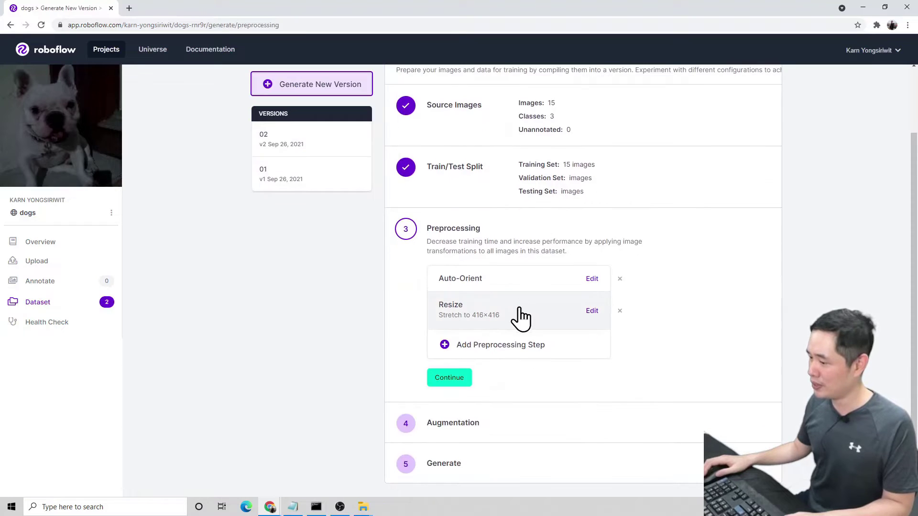
click(452, 463)
scroll(516, 445, down, 3)
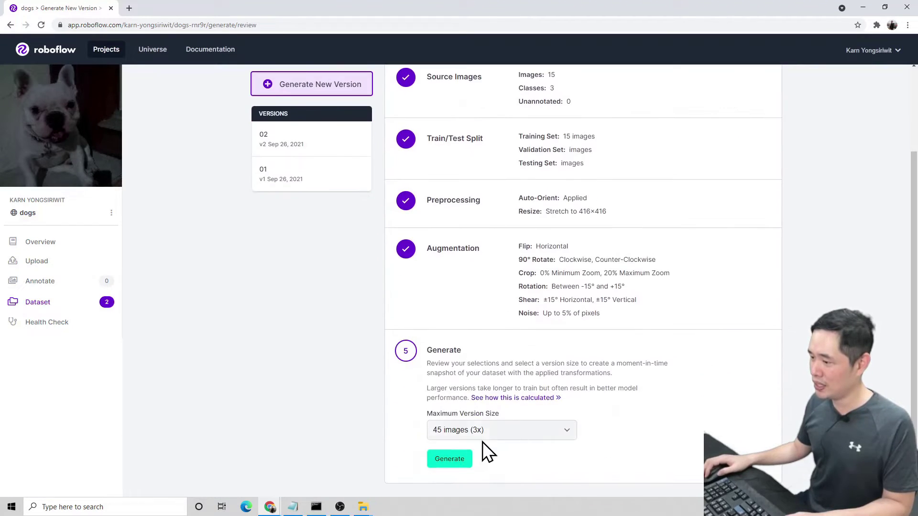
click(447, 456)
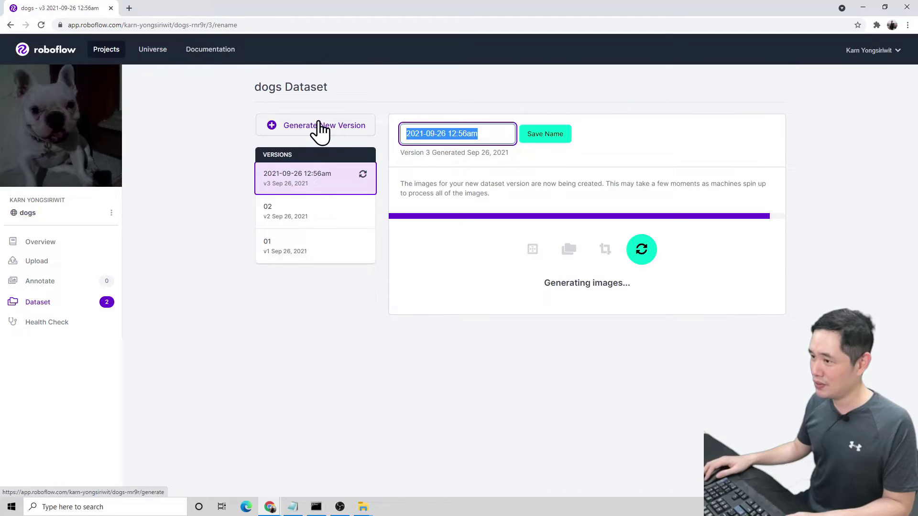
text(03)
click(555, 136)
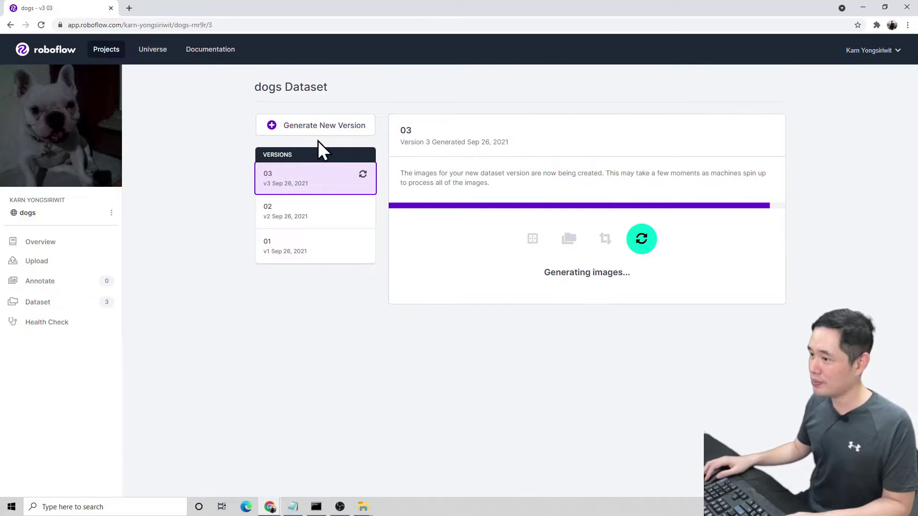
- Generate a fourth dataset version with the same settings at 45 images (3x), and name it 04
click(306, 132)
scroll(513, 404, down, 1)
scroll(514, 404, down, 1)
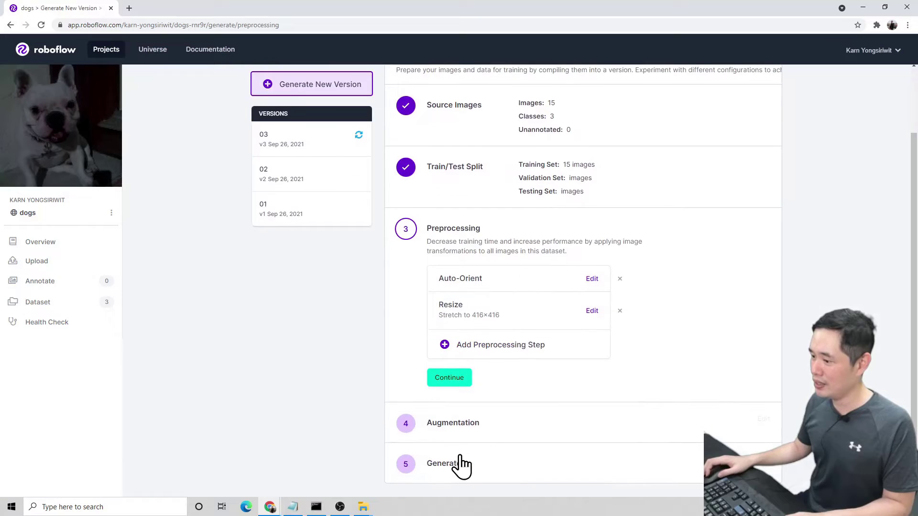
click(445, 464)
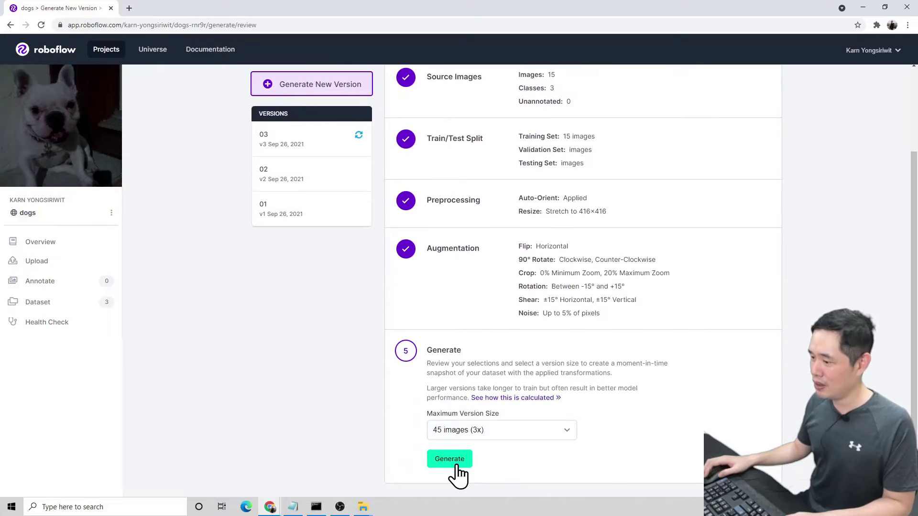
text(04)
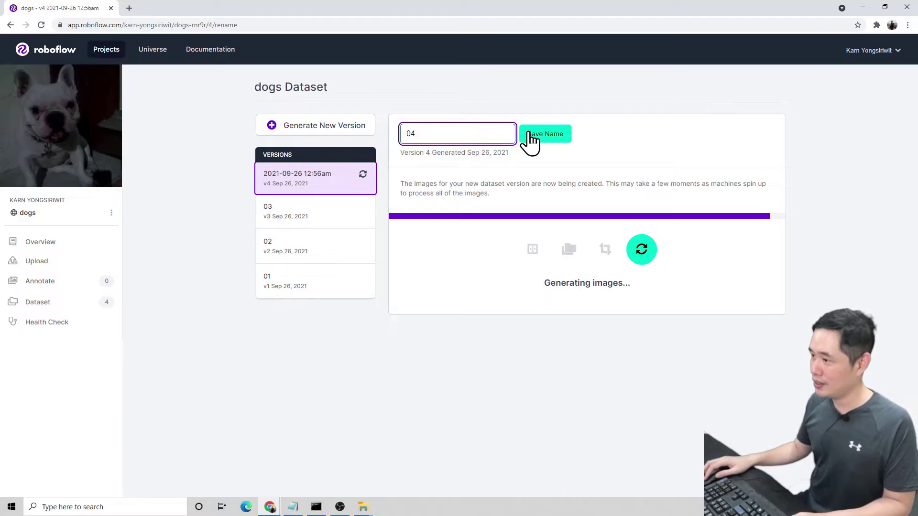
click(545, 136)
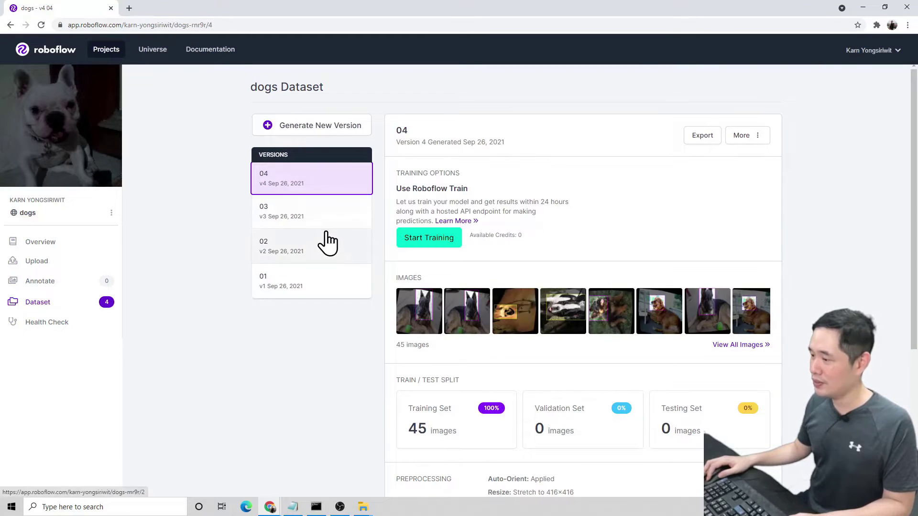
- Export dataset version 01 in YOLO v5 PyTorch format, downloading it as a zip to the computer
click(304, 285)
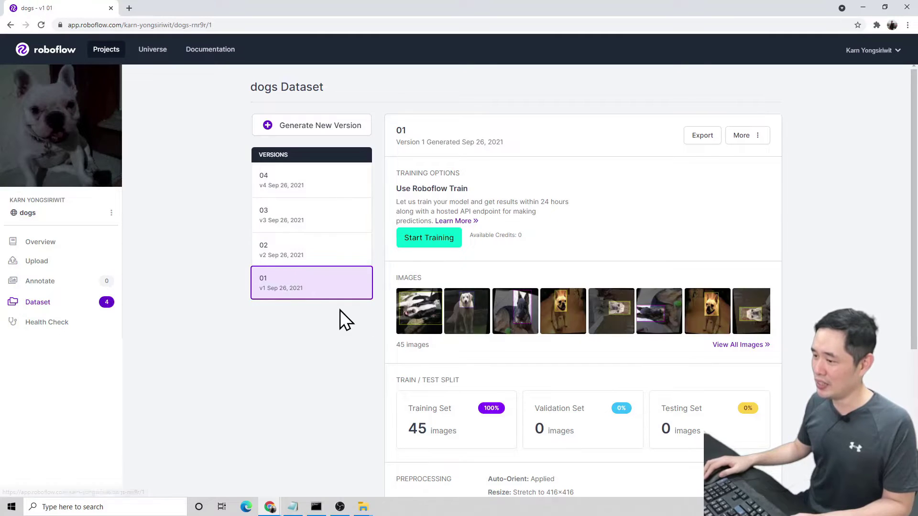
scroll(502, 353, down, 5)
scroll(391, 334, up, 5)
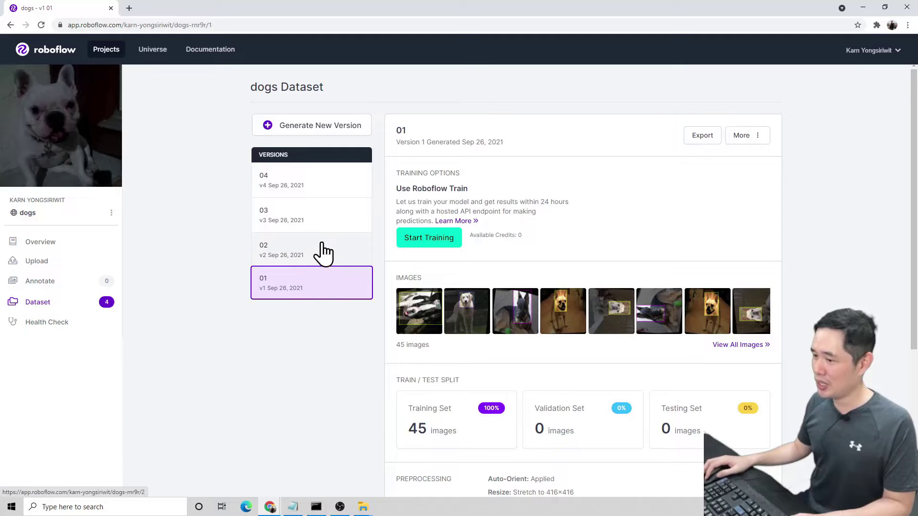
click(701, 136)
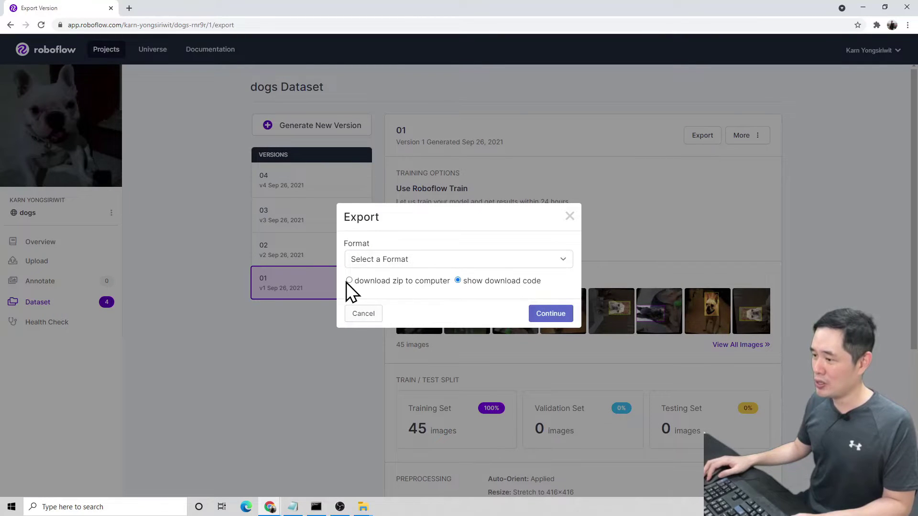
click(349, 281)
click(451, 261)
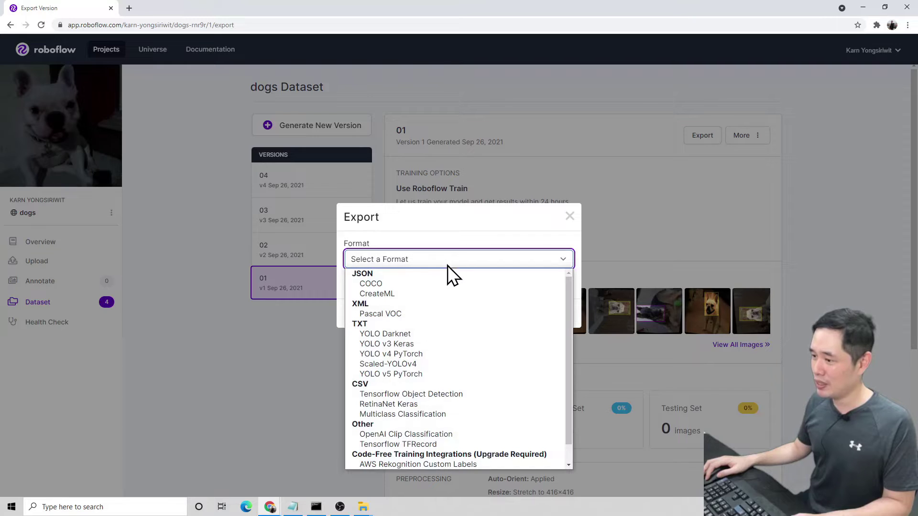
click(406, 375)
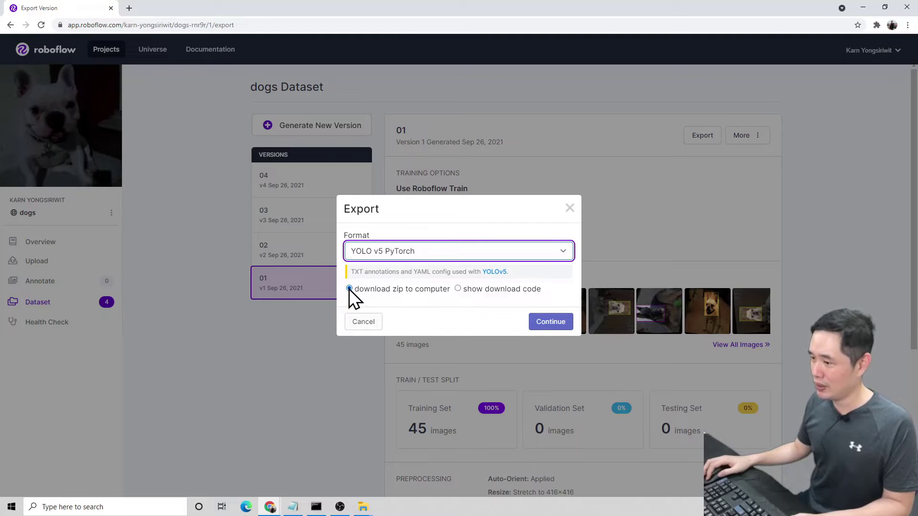
click(542, 320)
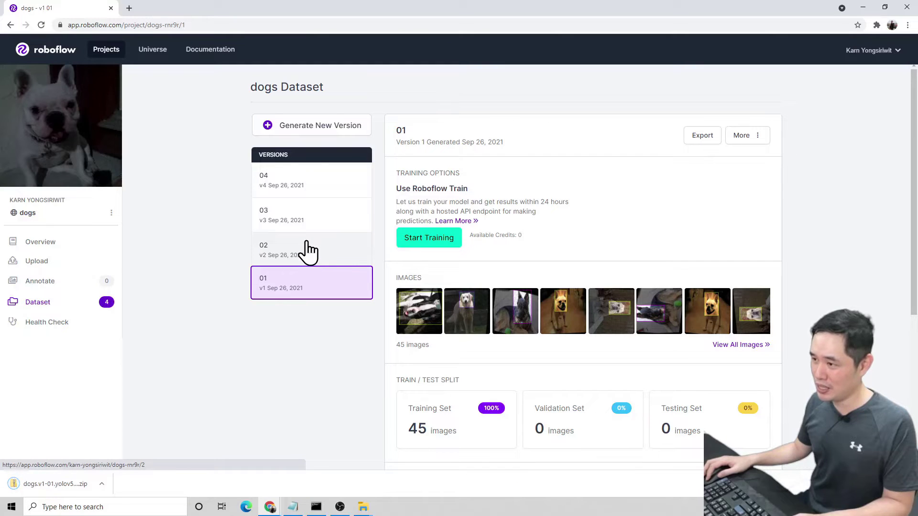
- Export dataset version 02 in YOLO v5 PyTorch format as a zip download to the computer
click(310, 254)
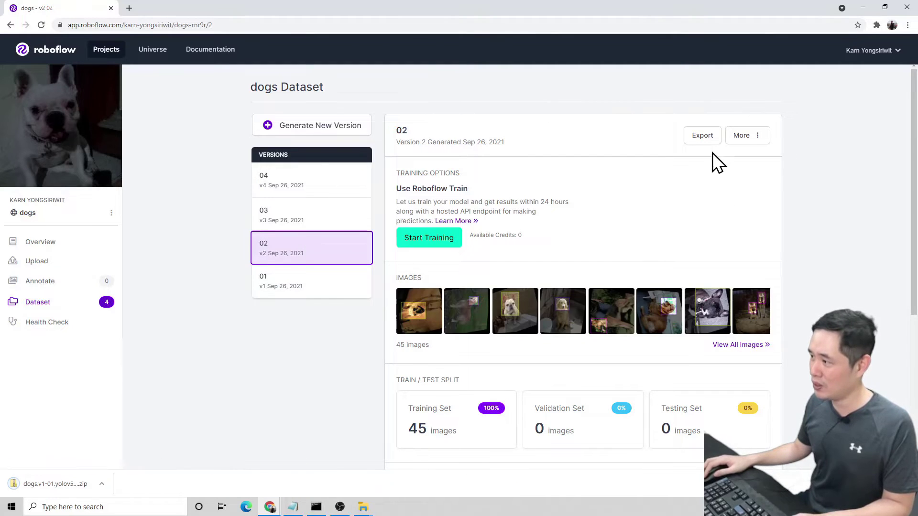
click(695, 137)
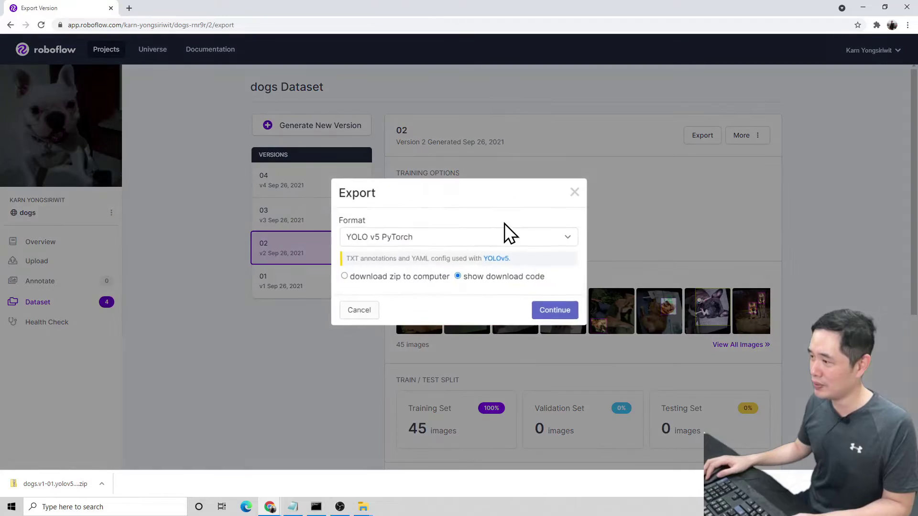
click(387, 275)
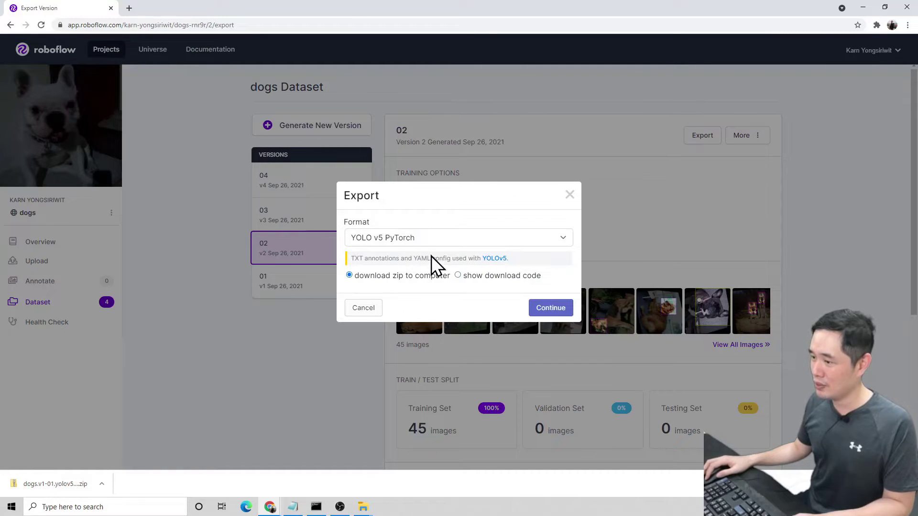
click(553, 308)
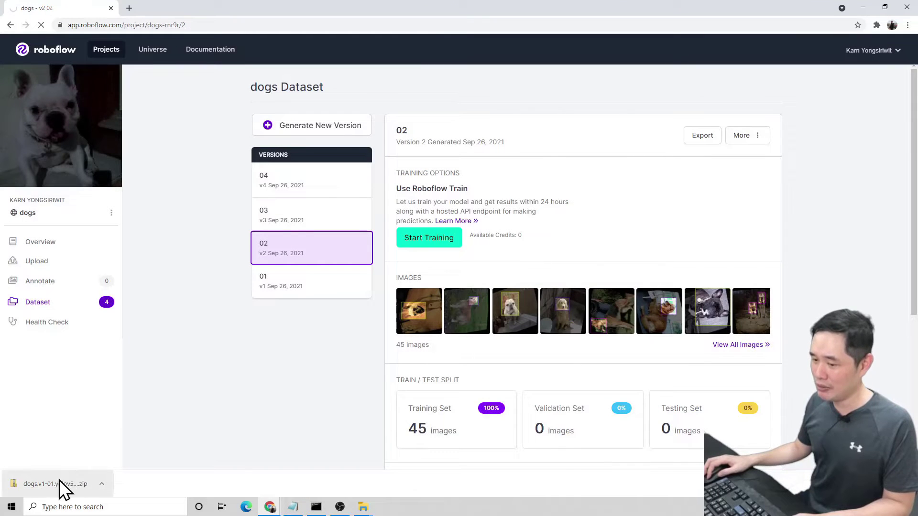
- Export dataset version 03 in YOLO v5 PyTorch format as a zip download to the computer
click(307, 224)
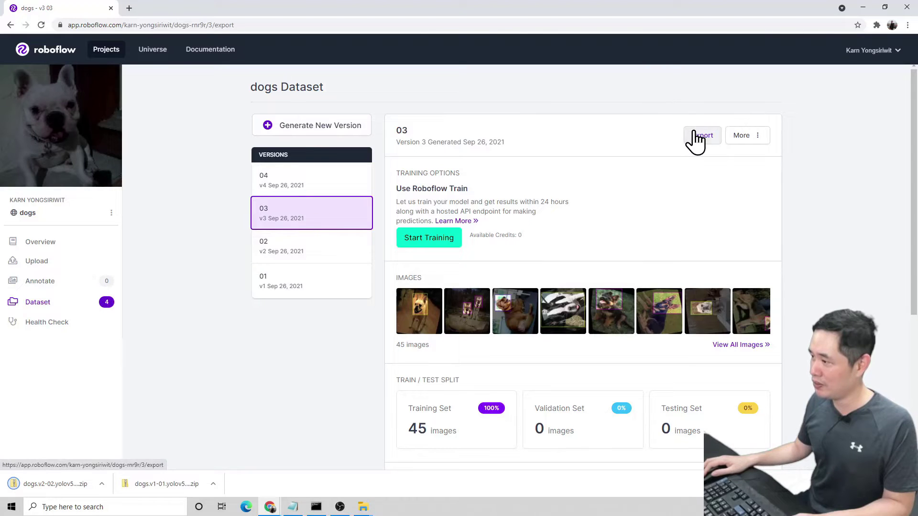
click(695, 135)
click(377, 276)
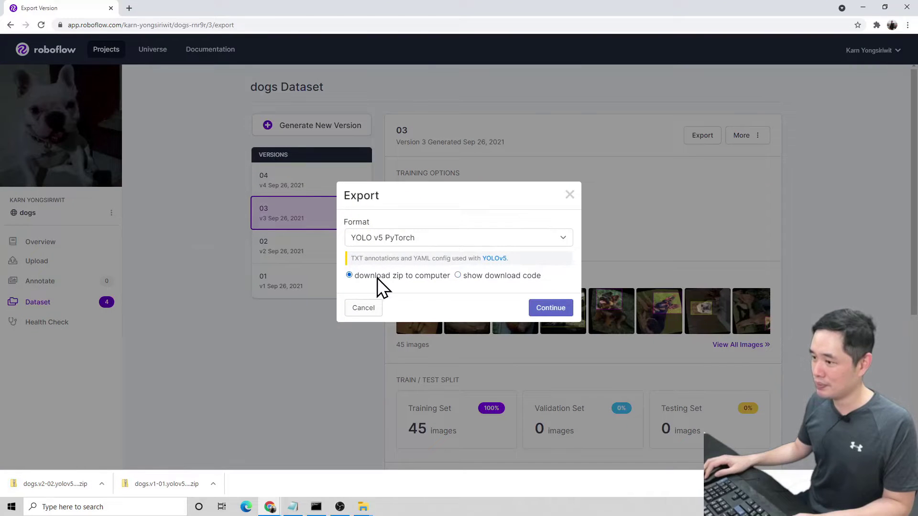
click(546, 305)
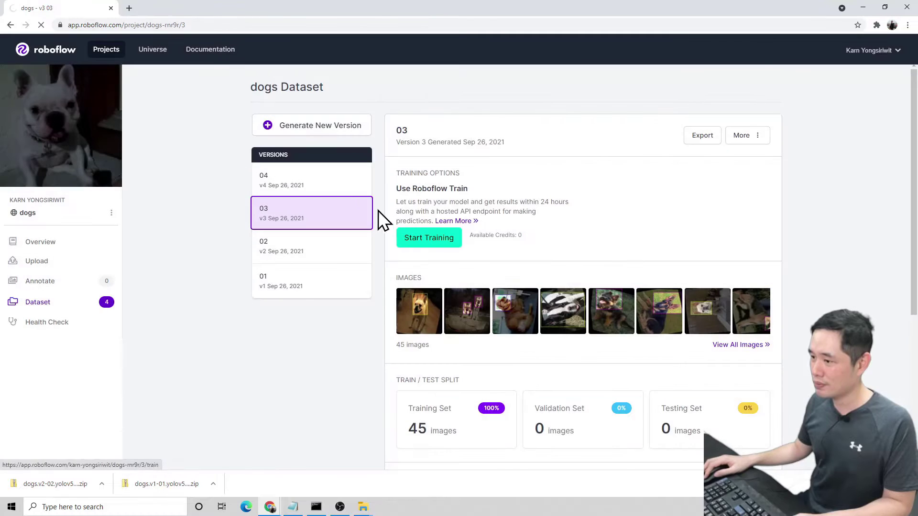
- Export dataset version 04 in YOLO v5 PyTorch format as a zip download to the computer
click(279, 180)
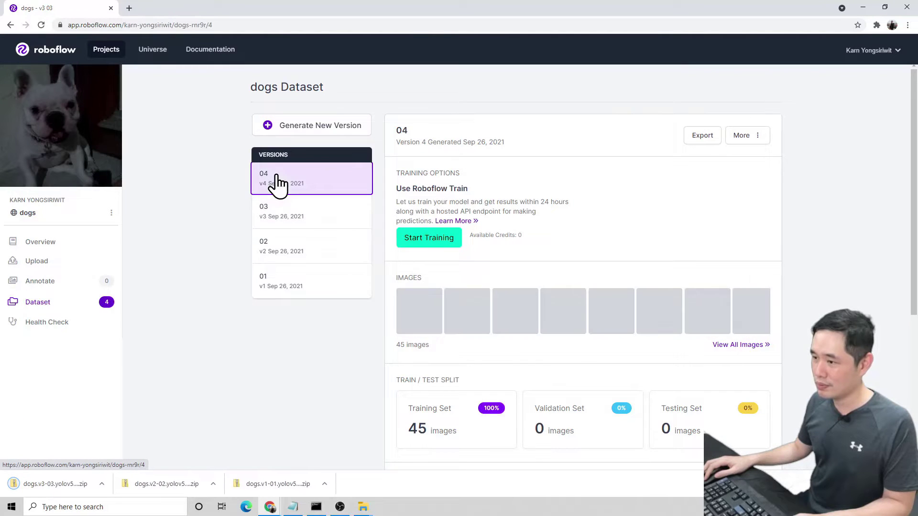
click(701, 139)
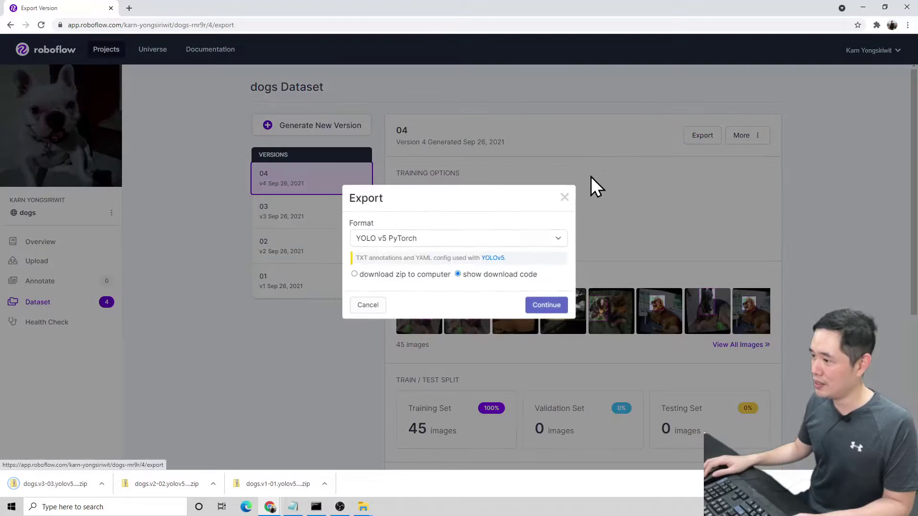
click(394, 275)
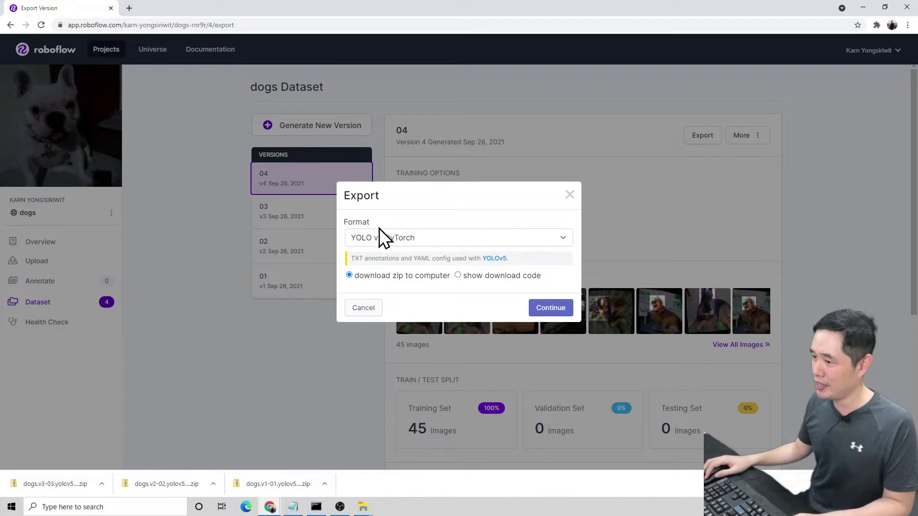
click(550, 308)
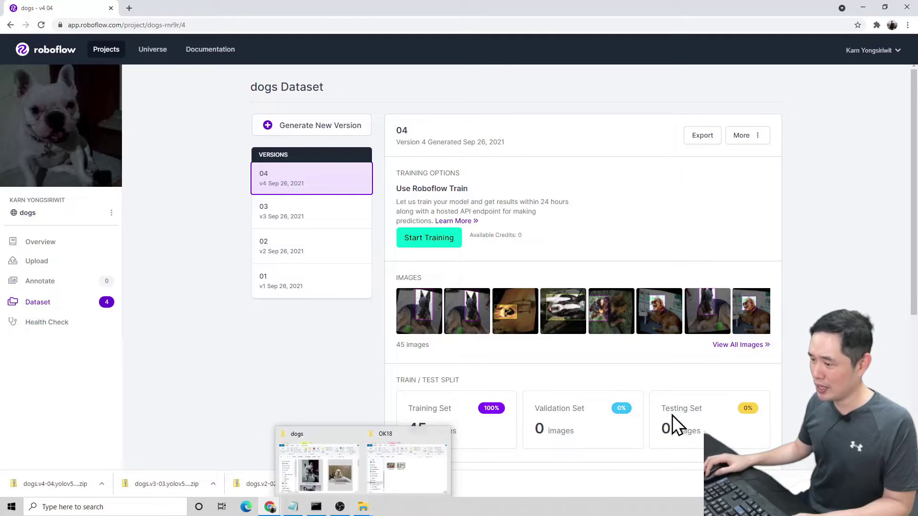
- In File Explorer, create a new folder named dogs-training on the DATA (D:) drive
mouse_move(364, 508)
click(390, 471)
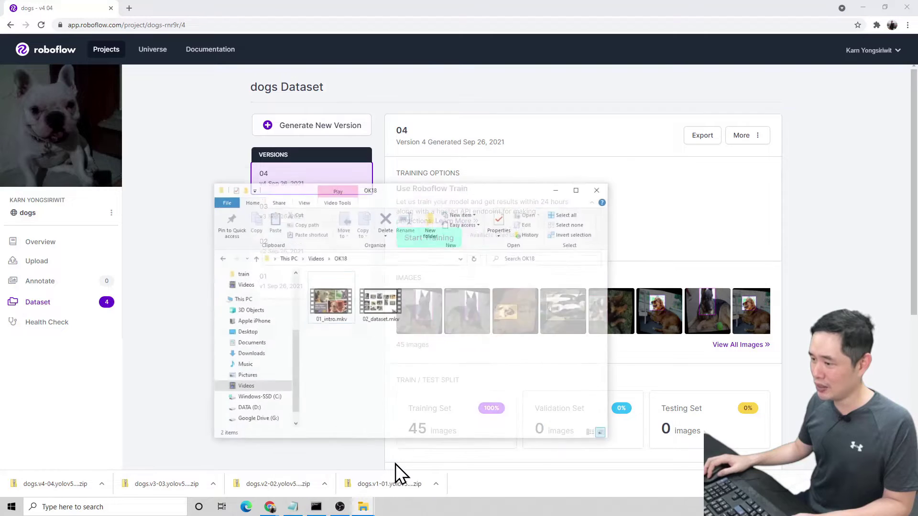
click(265, 400)
mouse_move(619, 265)
mouse_down()
mouse_move(616, 403)
mouse_move(631, 265)
mouse_up()
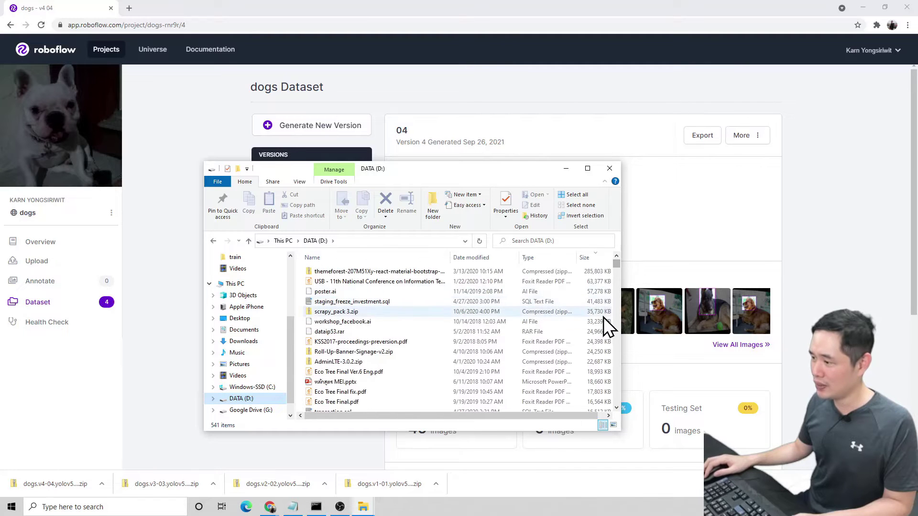
drag(621, 308, 716, 310)
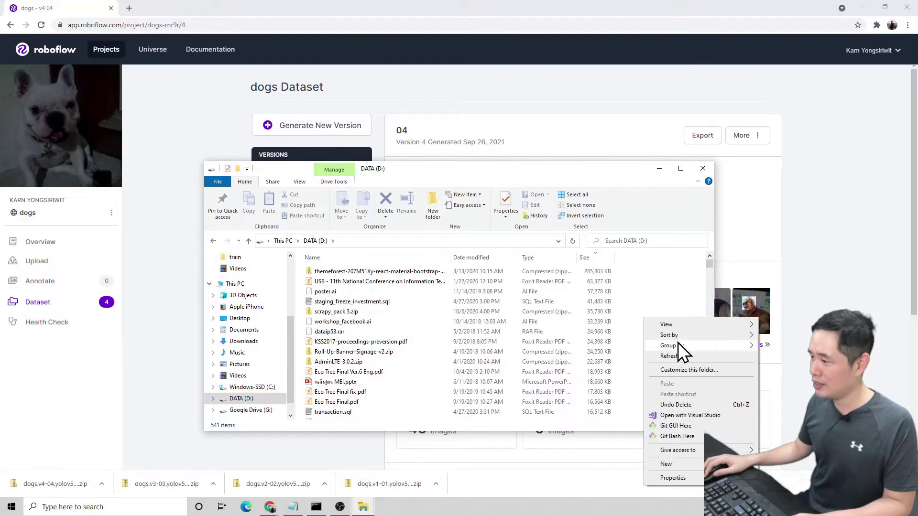
right_click(645, 318)
mouse_move(682, 463)
click(812, 300)
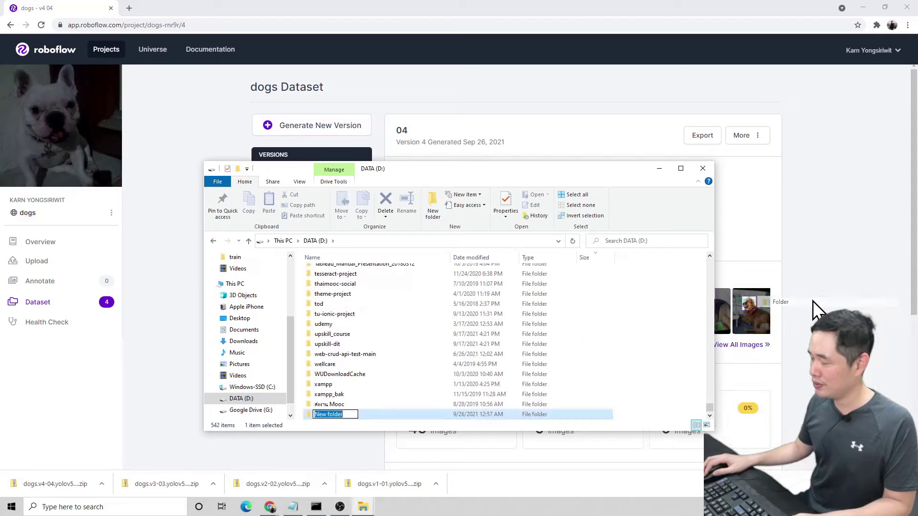
text(dogs)
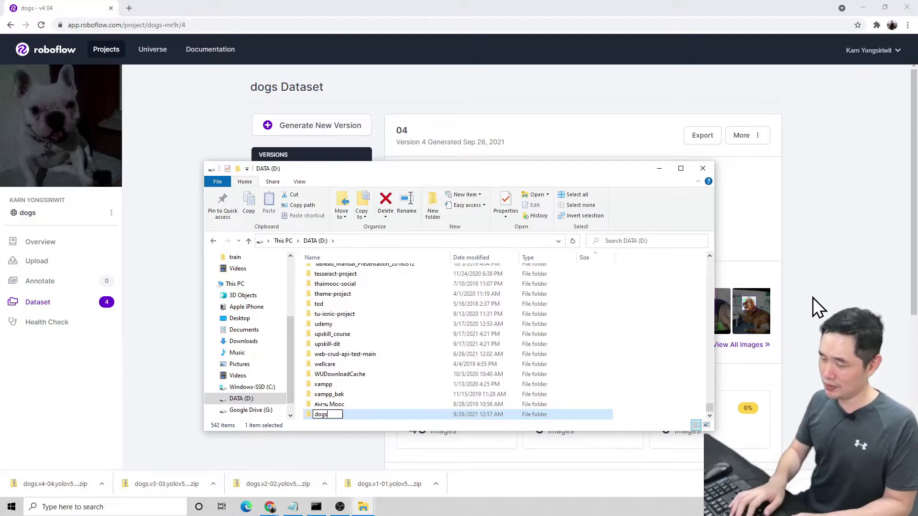
text(-training)
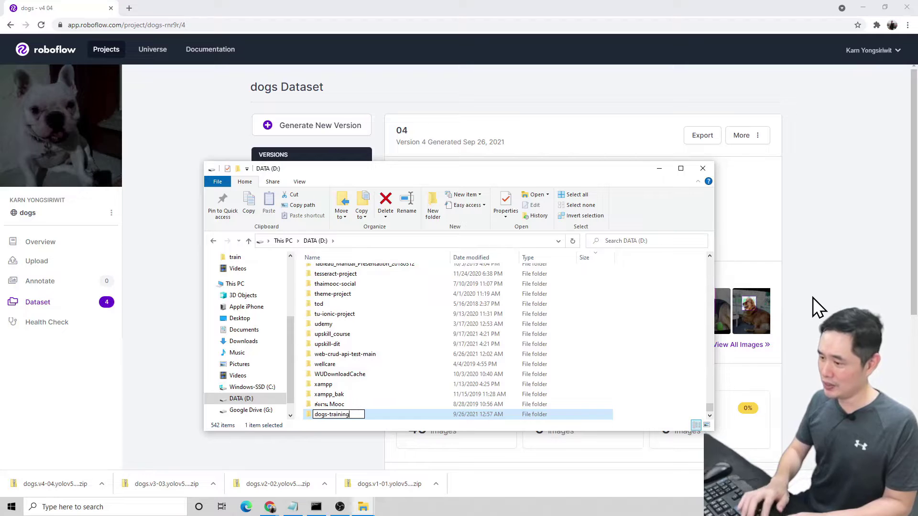
key(Return)
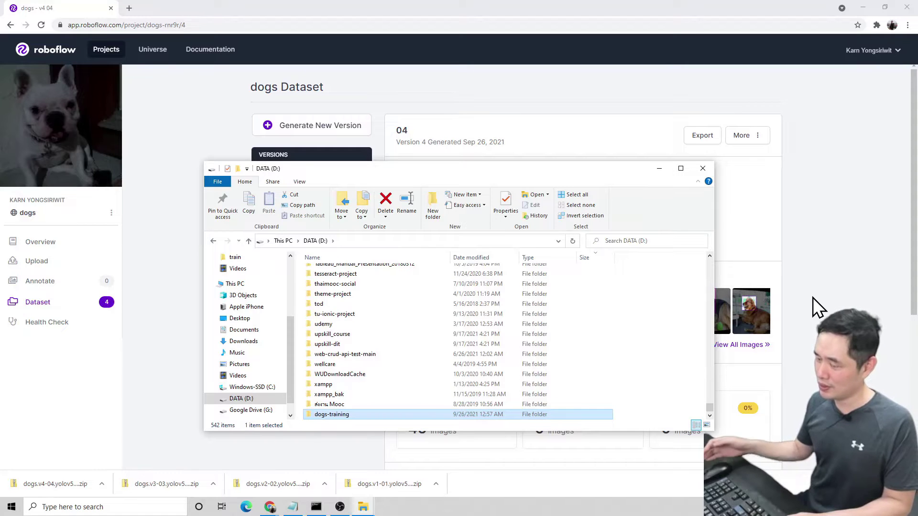
- Open the dogs-training folder, and show the downloaded version 01 zip in its Downloads folder in a second window beside it
double_click(338, 413)
drag(404, 166, 592, 175)
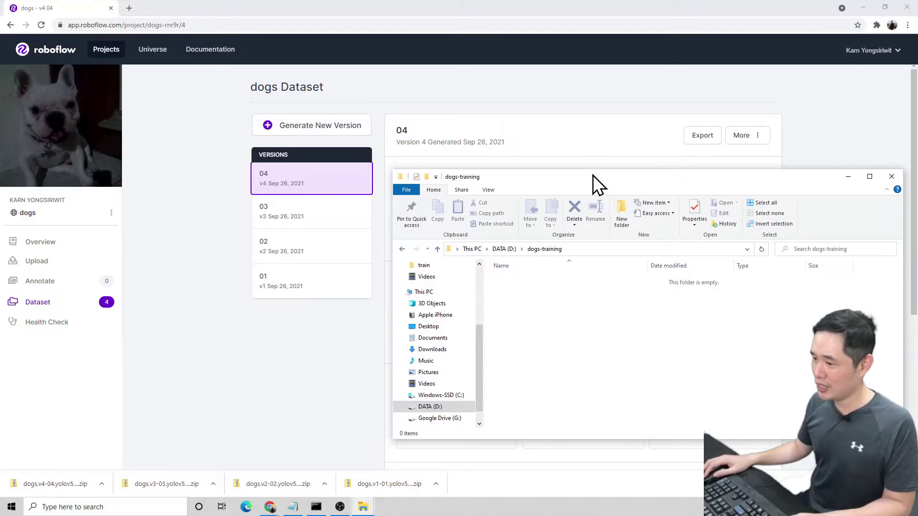
click(435, 483)
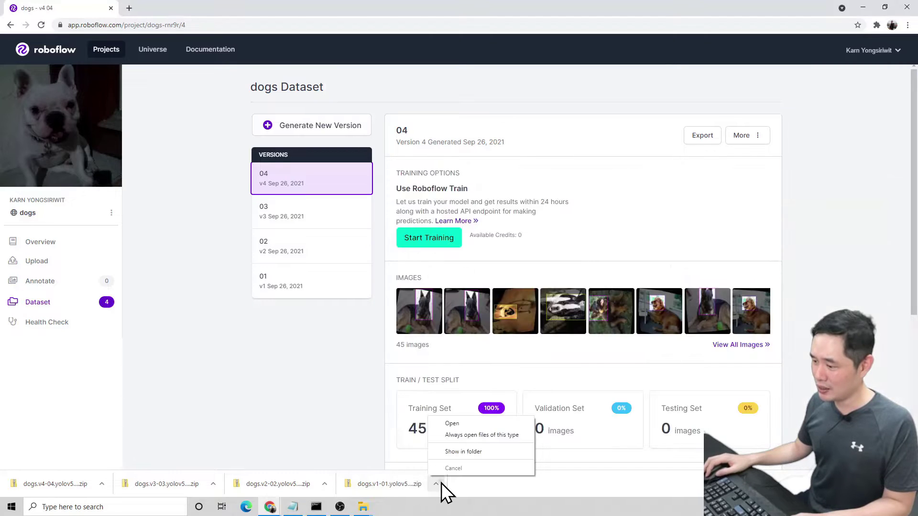
click(453, 452)
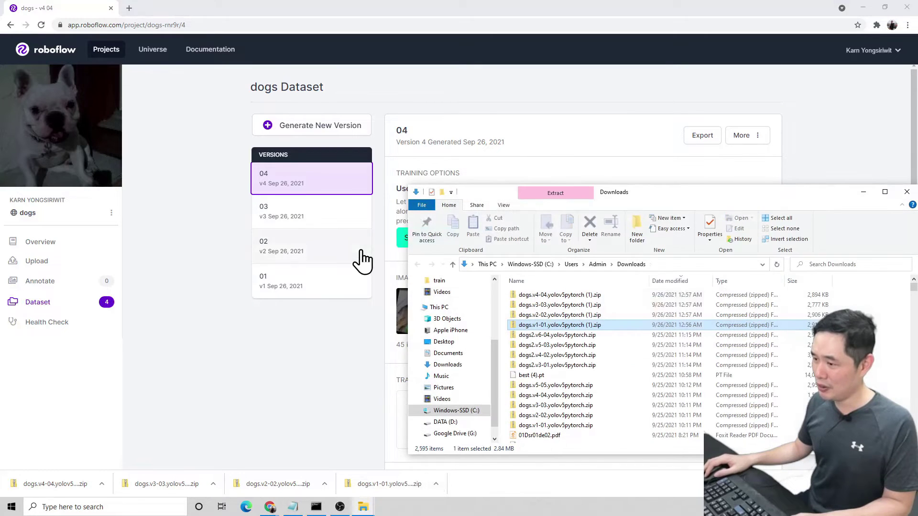
drag(504, 197, 182, 124)
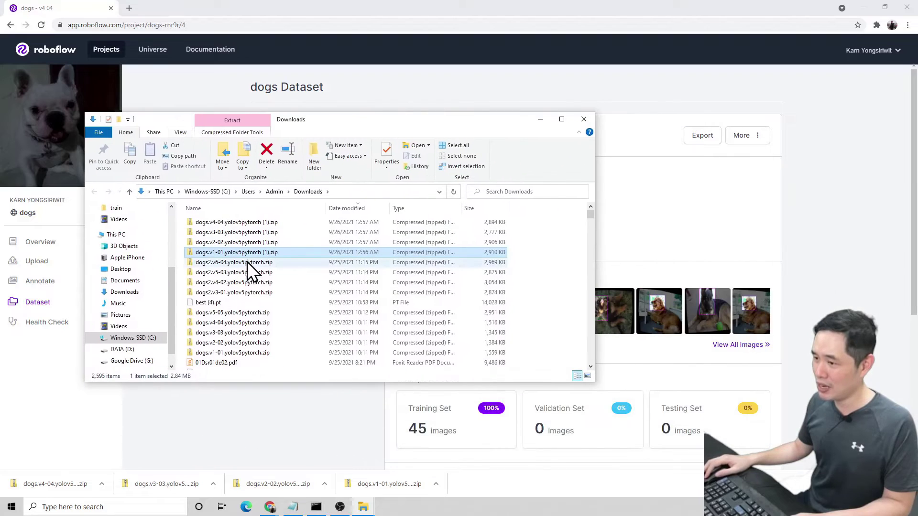
click(363, 507)
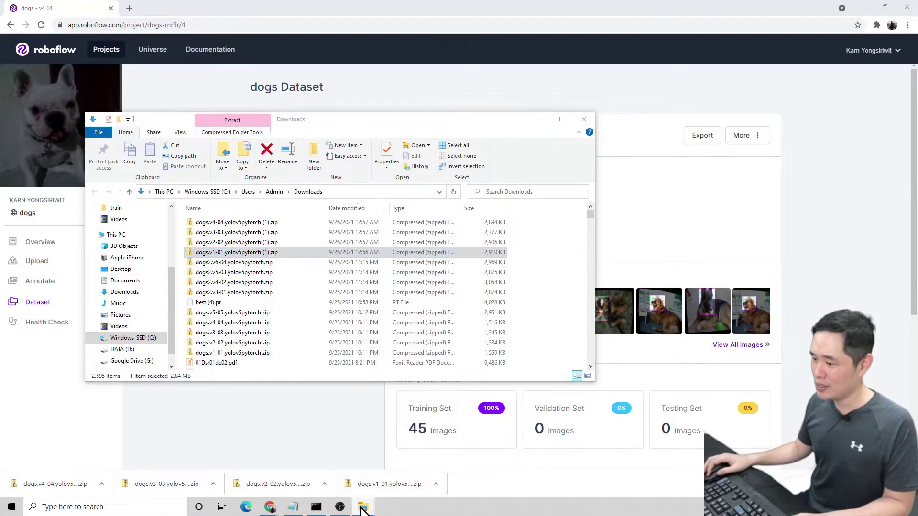
click(352, 467)
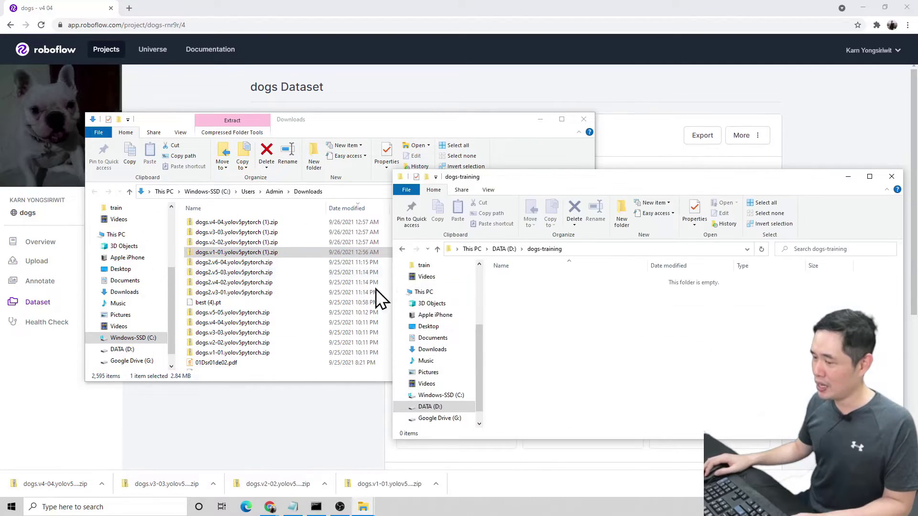
- Copy the images and labels folders from the version 01 zip's train folder into dogs-training, and check the copied images
double_click(239, 253)
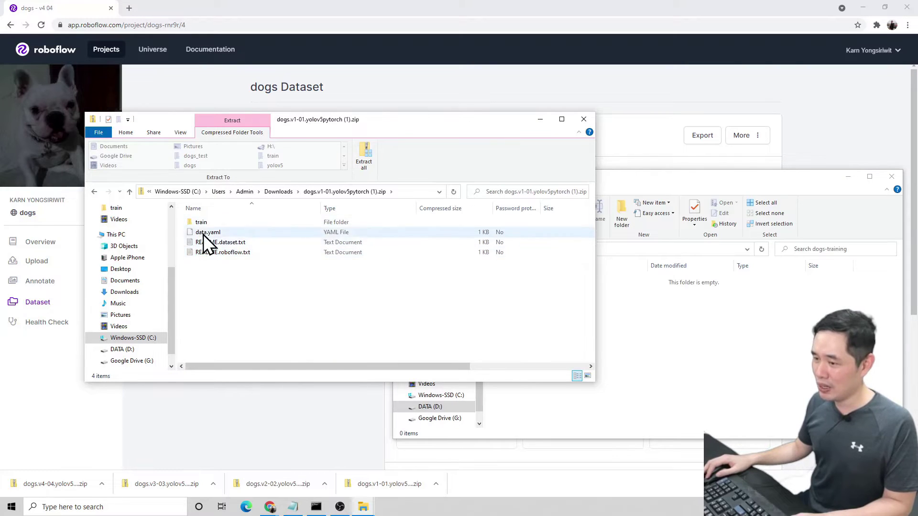
double_click(216, 222)
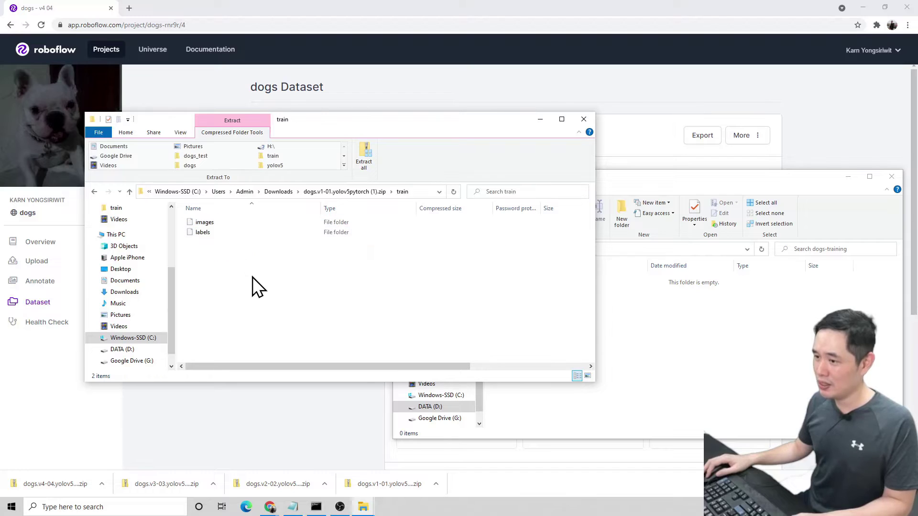
drag(265, 264, 639, 374)
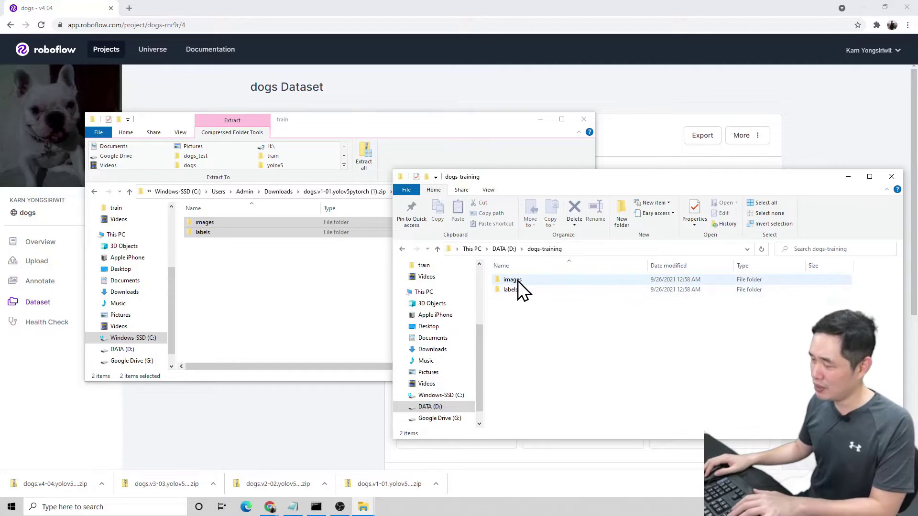
double_click(518, 280)
scroll(529, 285, down, 2)
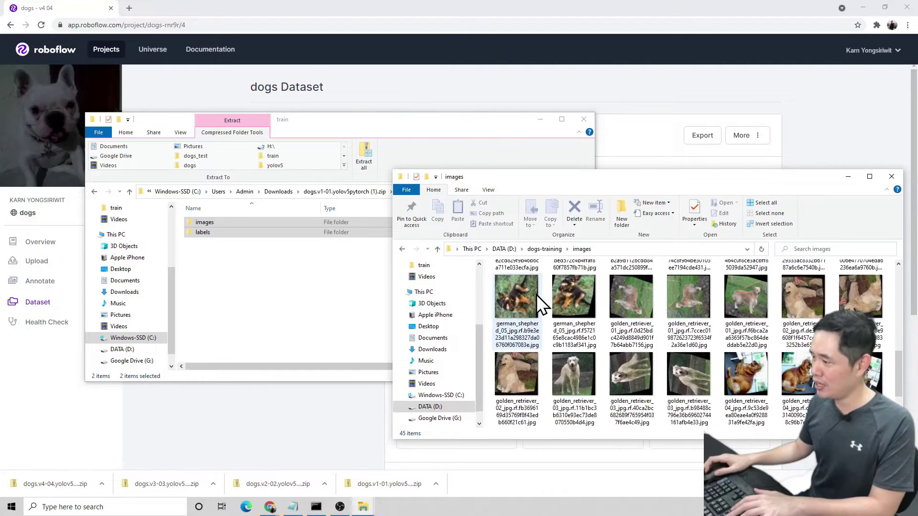
scroll(536, 294, up, 3)
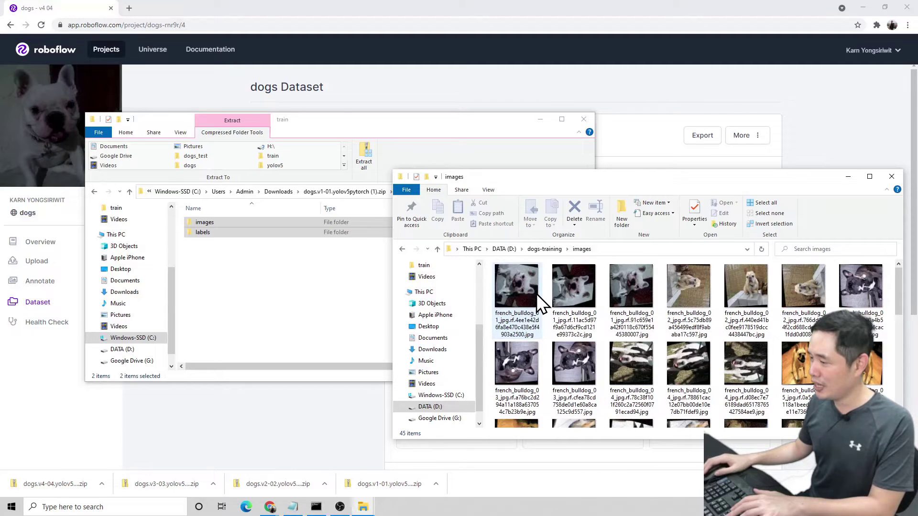
- Open the first french_bulldog_01 label file in the dogs-training labels folder, enlarge its text, and inspect its leading class number
key(alt+Left)
double_click(519, 288)
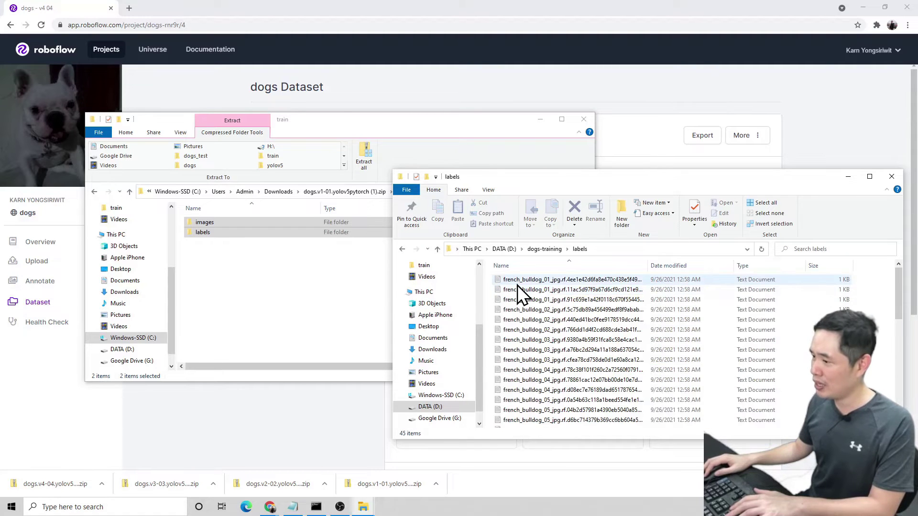
double_click(517, 284)
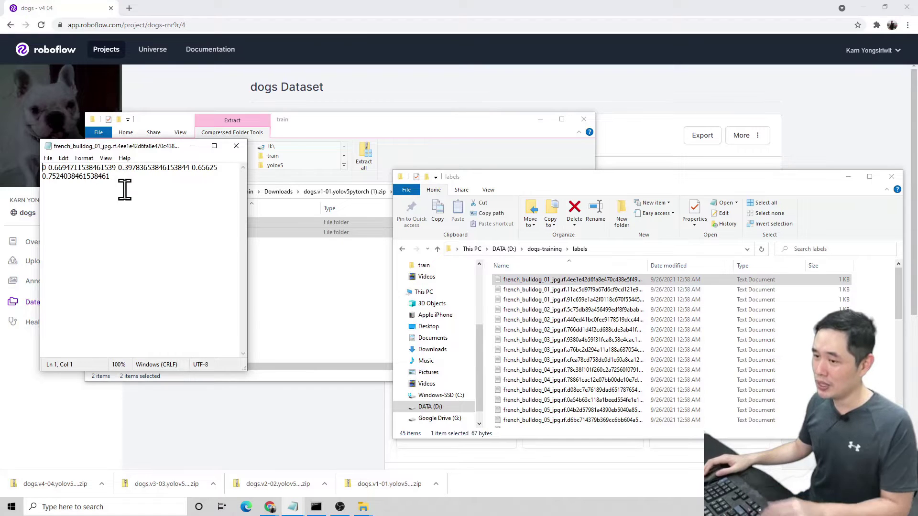
scroll(123, 191, up, 8)
double_click(46, 172)
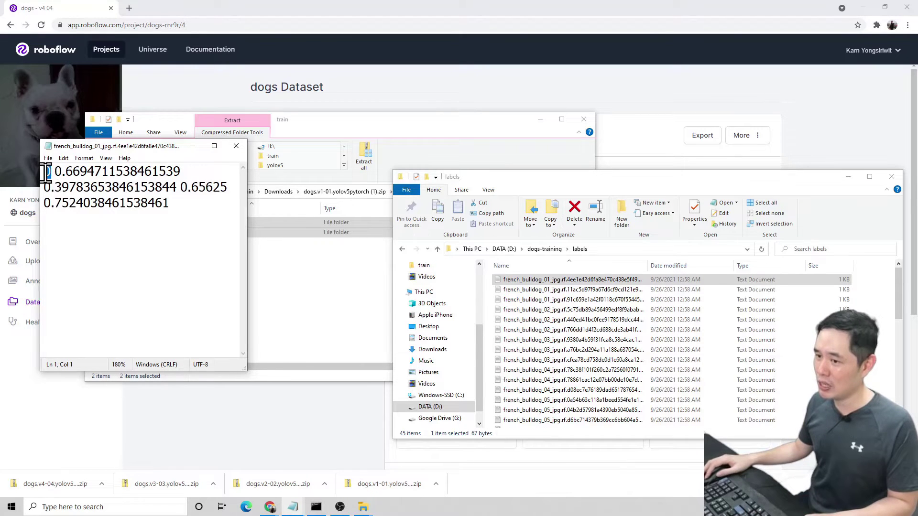
click(240, 147)
- Look through all the dog images in the dogs-training images folder
click(552, 248)
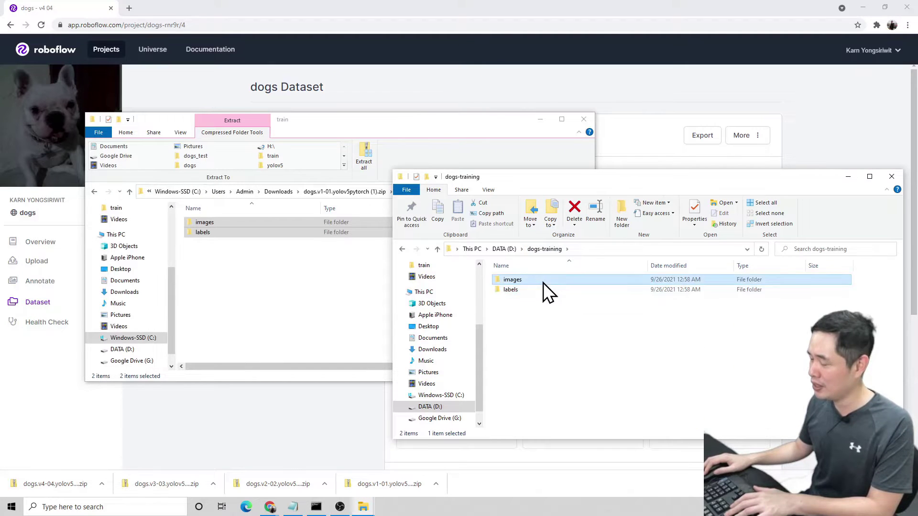
double_click(543, 281)
scroll(555, 321, down, 3)
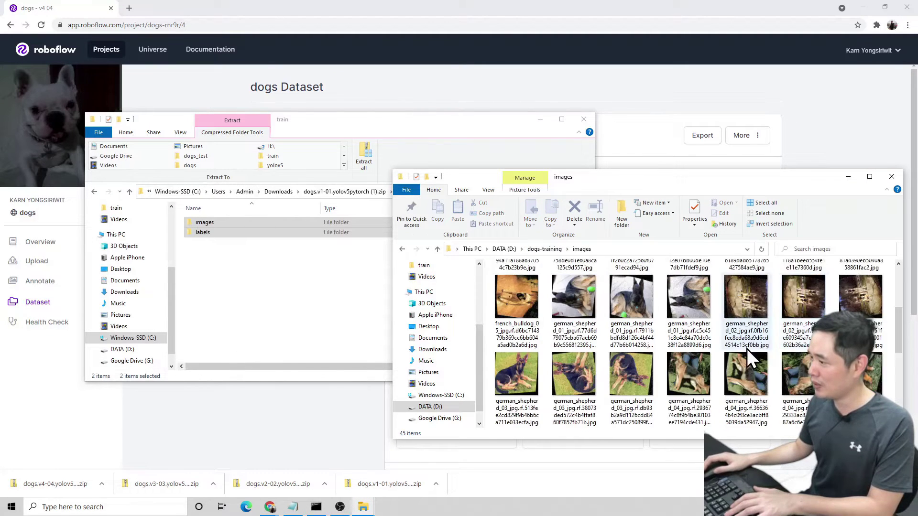
scroll(735, 348, down, 5)
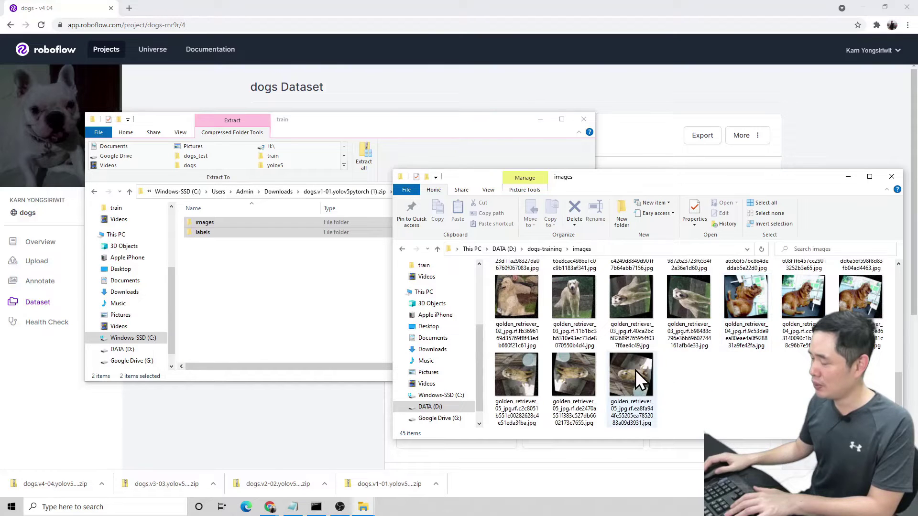
scroll(621, 362, up, 10)
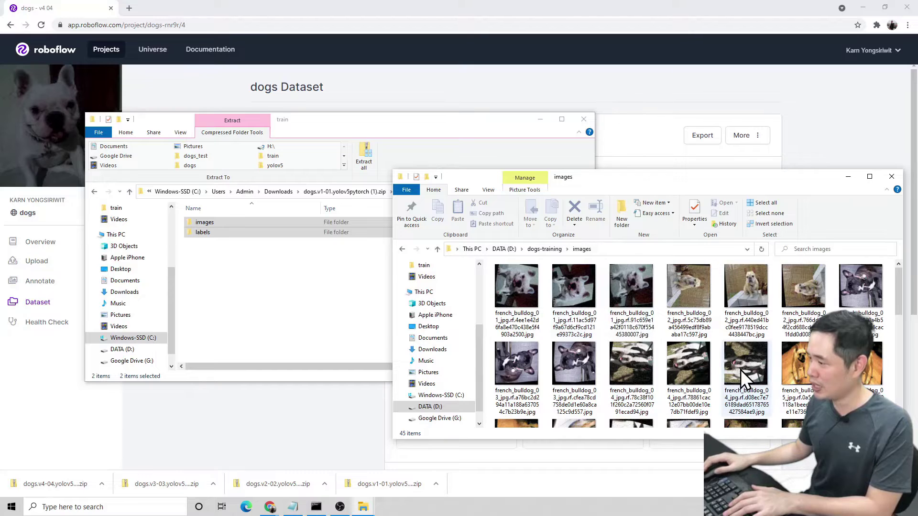
- Inspect the class number and box coordinates in the first german_shepherd_03 label file, and widen the labels folder's name column to show full file names
key(BackSpace)
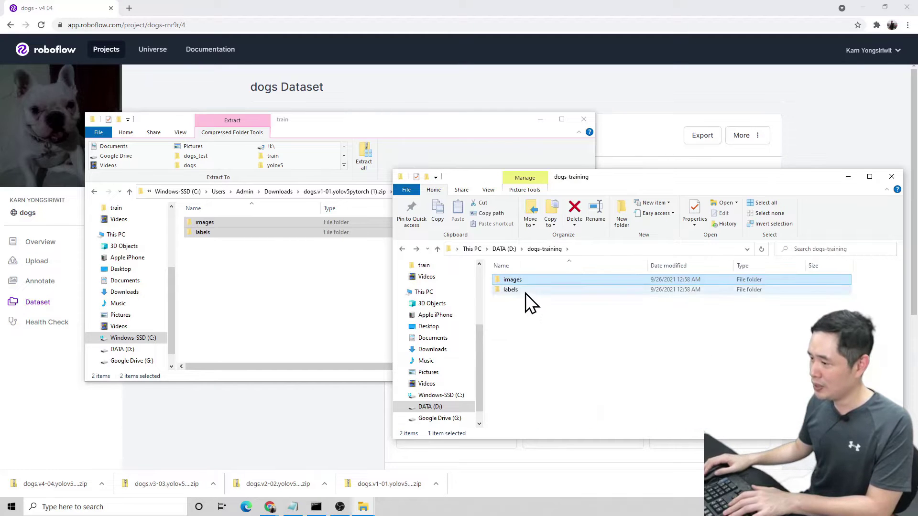
double_click(526, 290)
scroll(564, 335, down, 5)
double_click(559, 342)
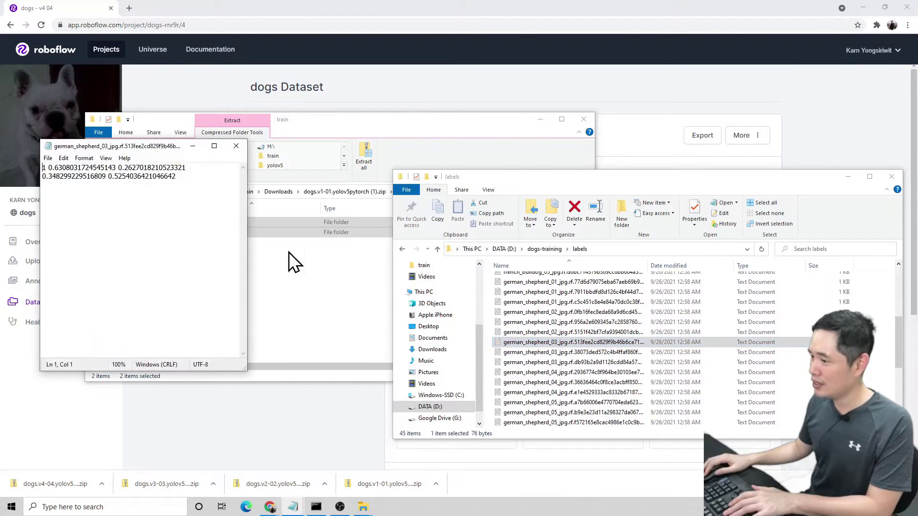
scroll(76, 184, up, 8)
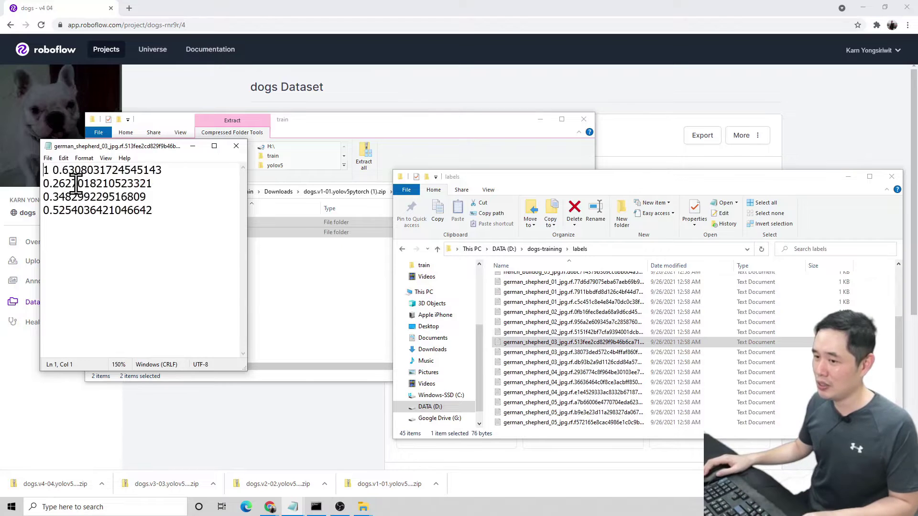
double_click(54, 174)
drag(157, 211, 63, 175)
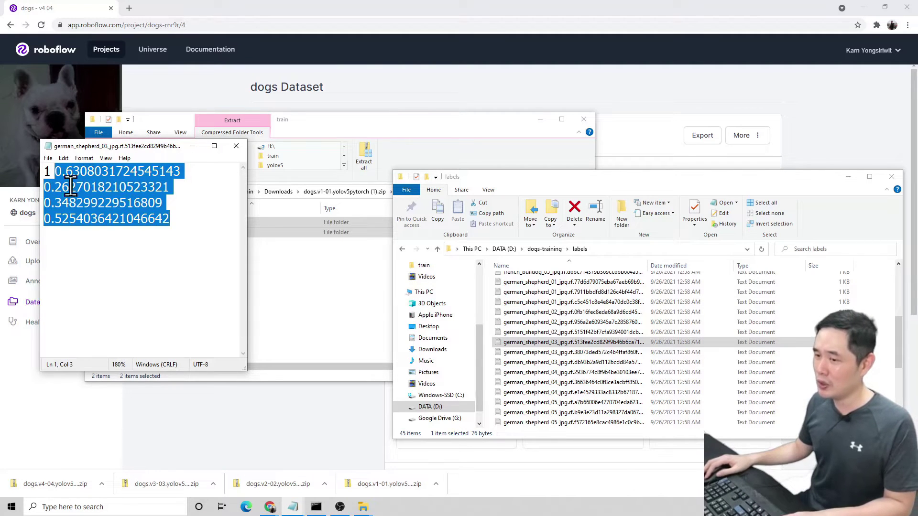
click(236, 145)
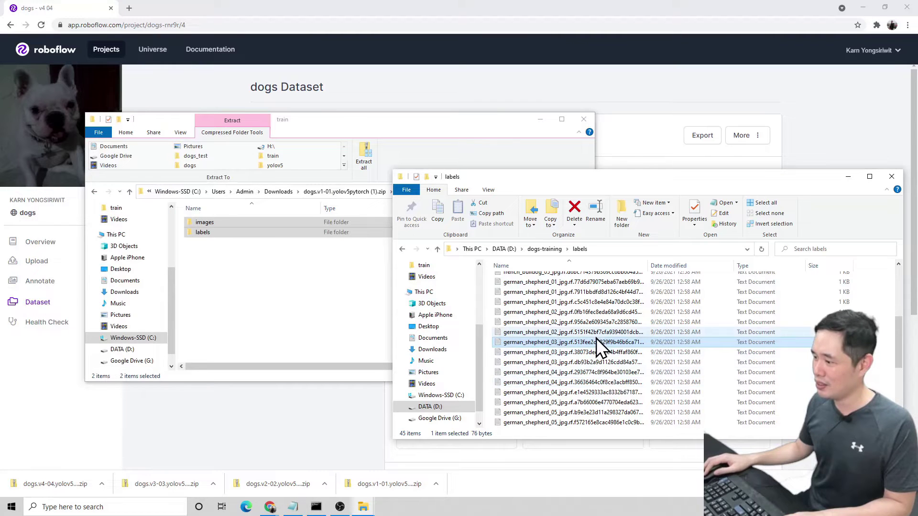
double_click(649, 266)
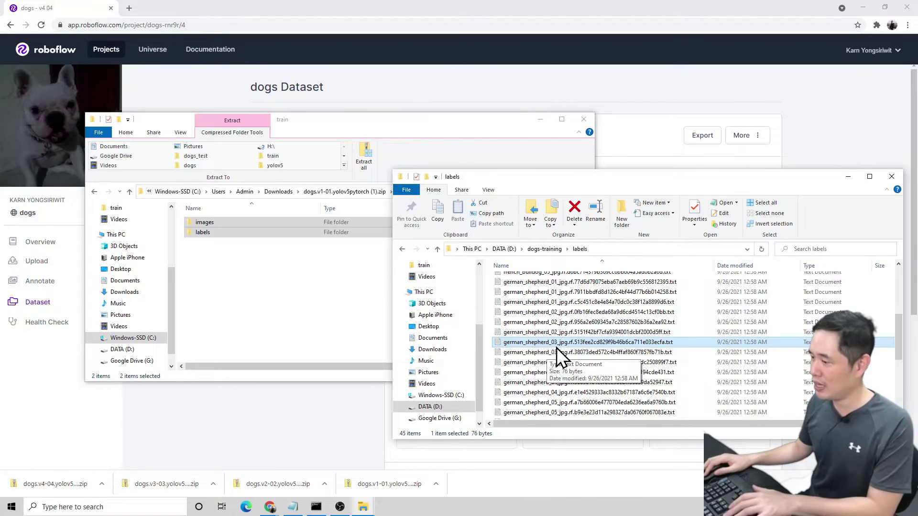
- Copy the images and labels folders from the train folder of dogs.v2-02.yolov5pytorch (1).zip in Downloads into dogs-training
click(315, 290)
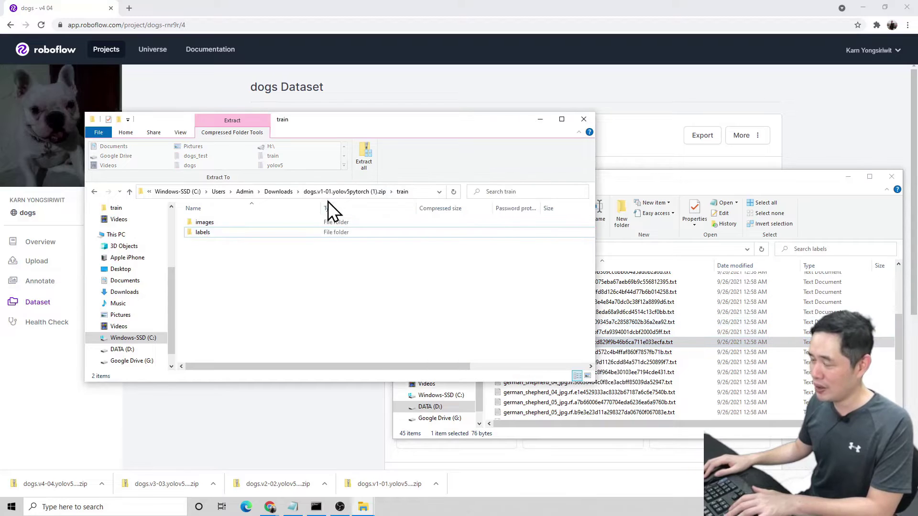
click(679, 180)
key(BackSpace)
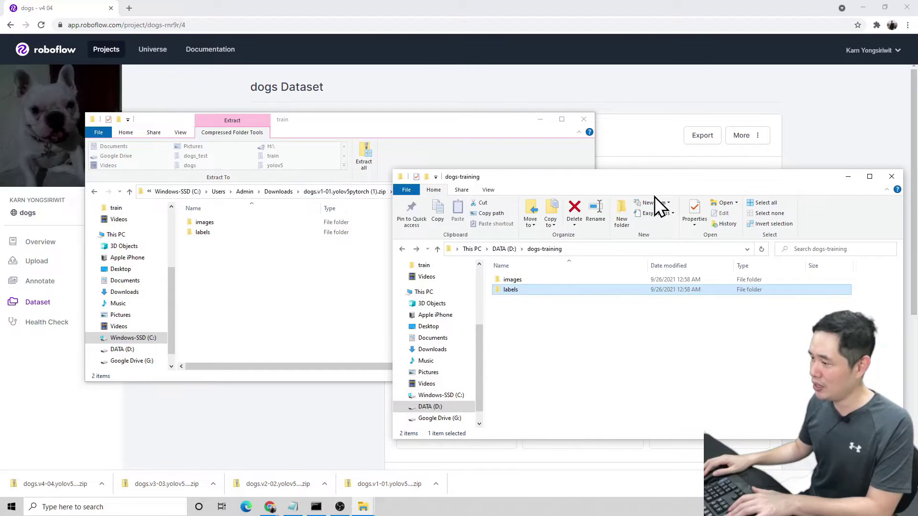
click(540, 249)
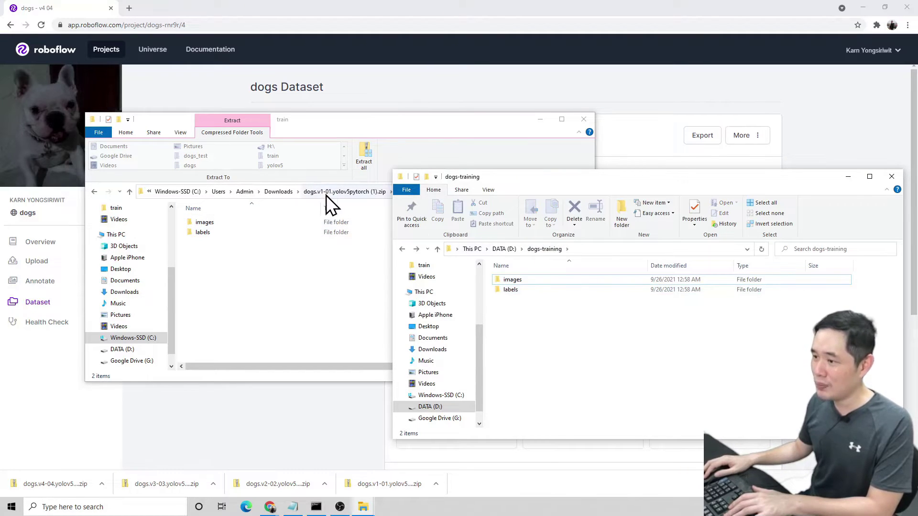
click(284, 190)
double_click(251, 239)
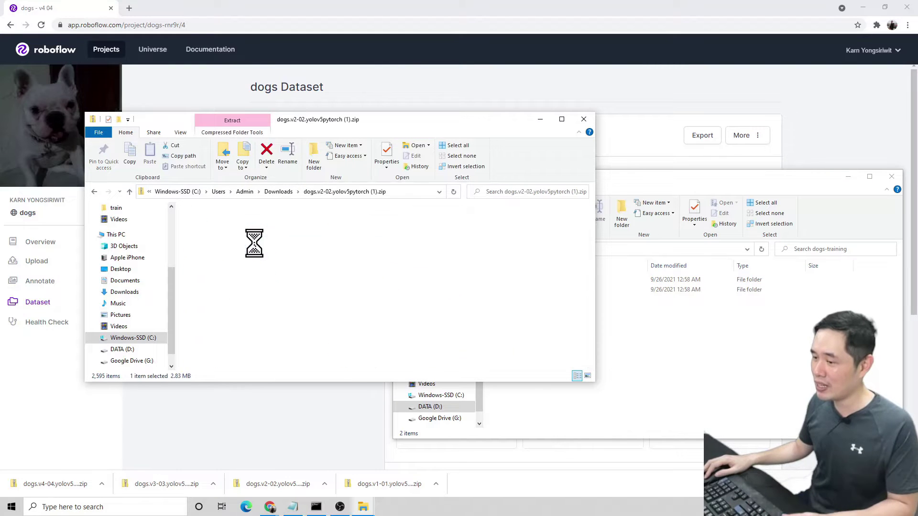
double_click(211, 224)
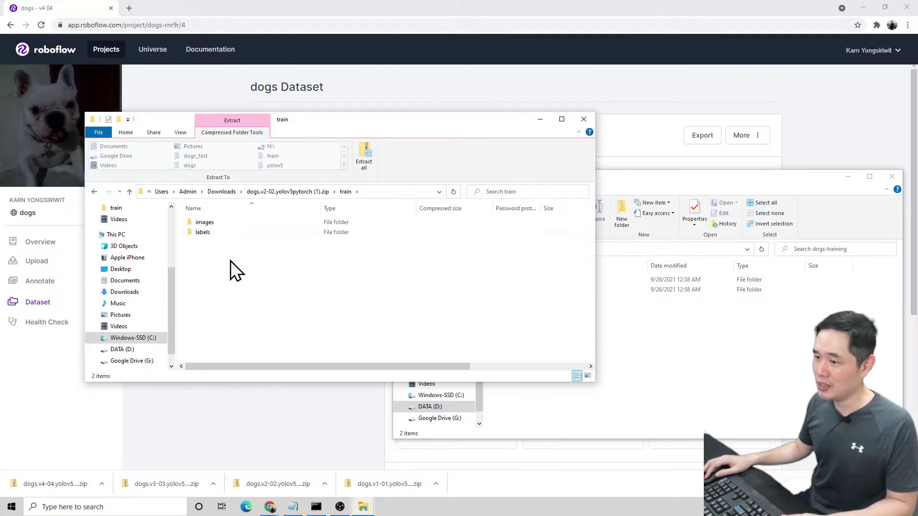
drag(231, 259, 688, 361)
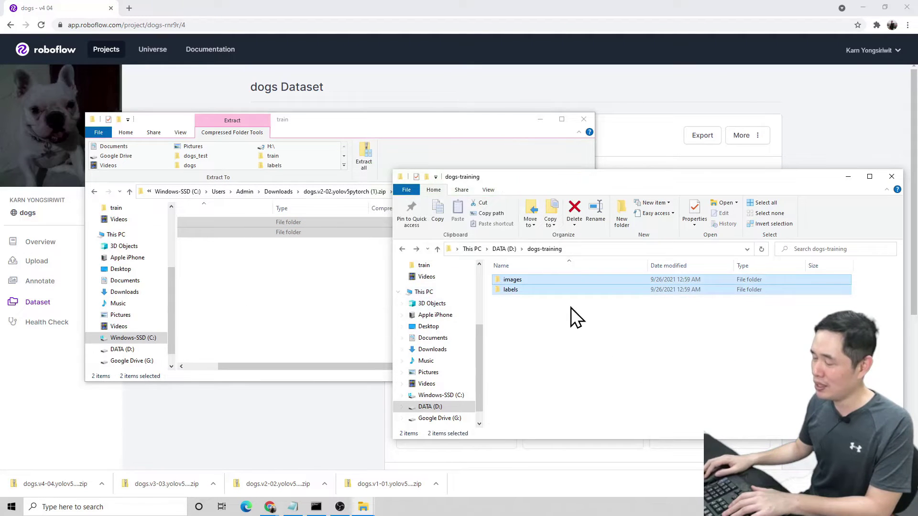
- Copy the images and labels folders from the train folder of dogs.v3-03.yolov5pytorch (1).zip in Downloads into dogs-training
click(297, 292)
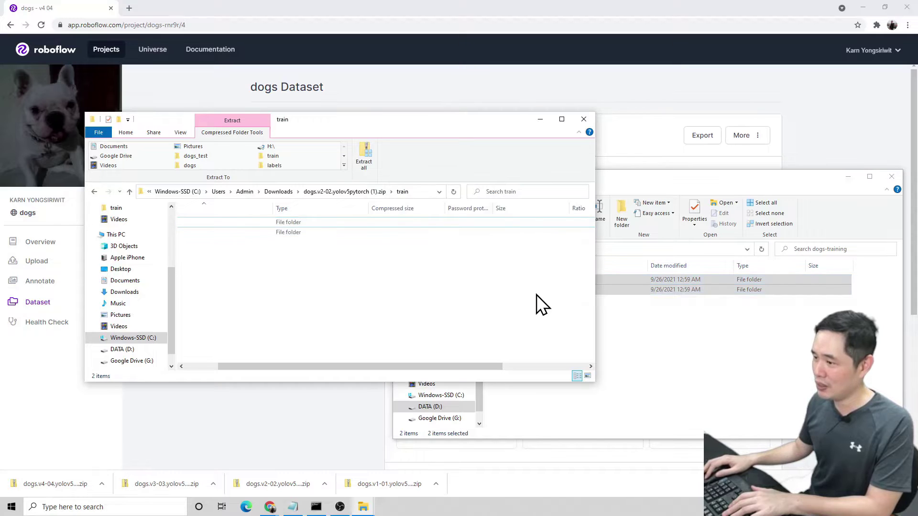
click(640, 331)
click(254, 259)
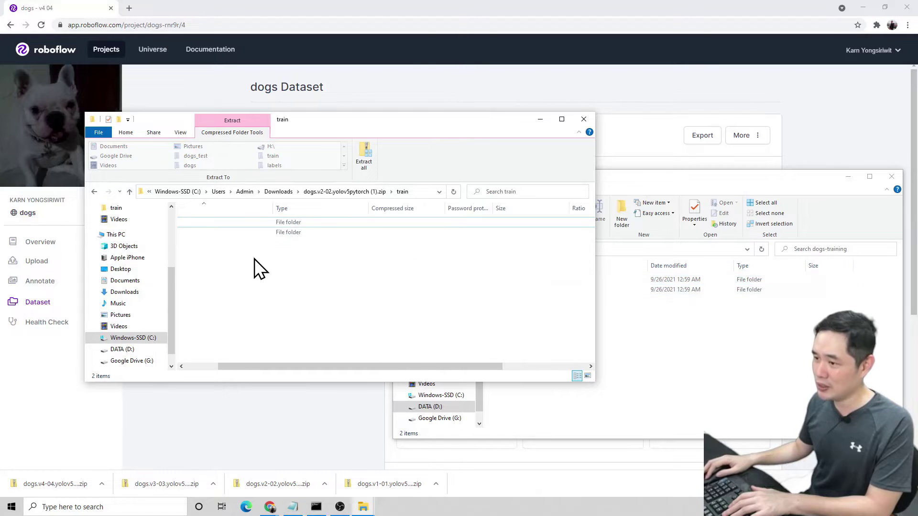
click(277, 191)
double_click(210, 232)
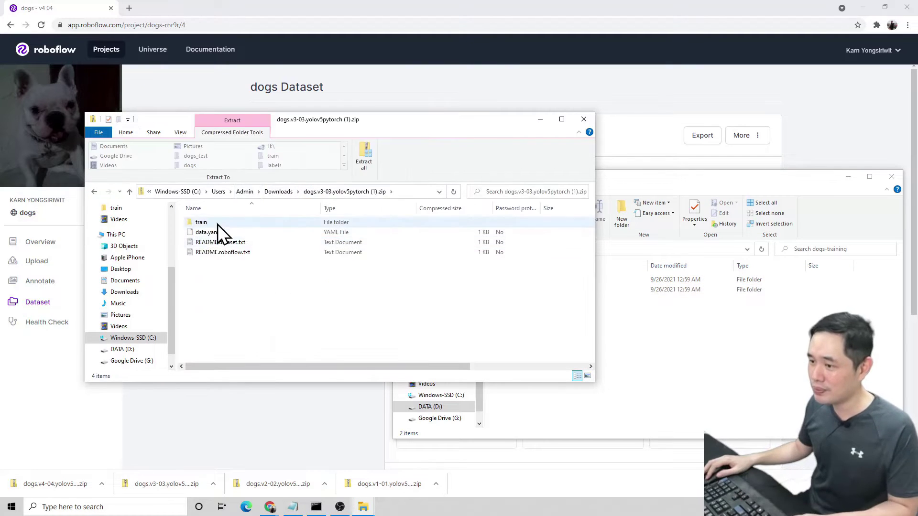
double_click(218, 221)
drag(213, 260, 685, 361)
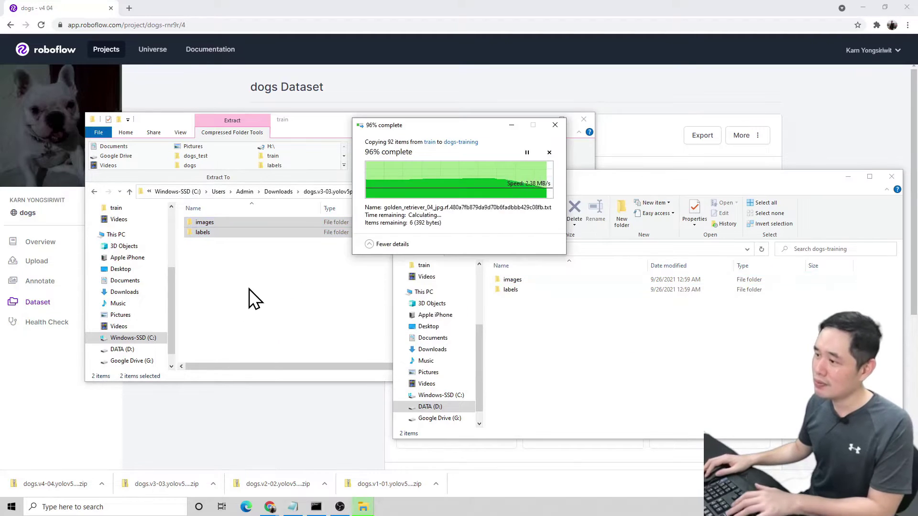
- Copy the images and labels folders from the train folder of dogs.v4-04.yolov5pytorch (1).zip in Downloads into dogs-training
click(278, 191)
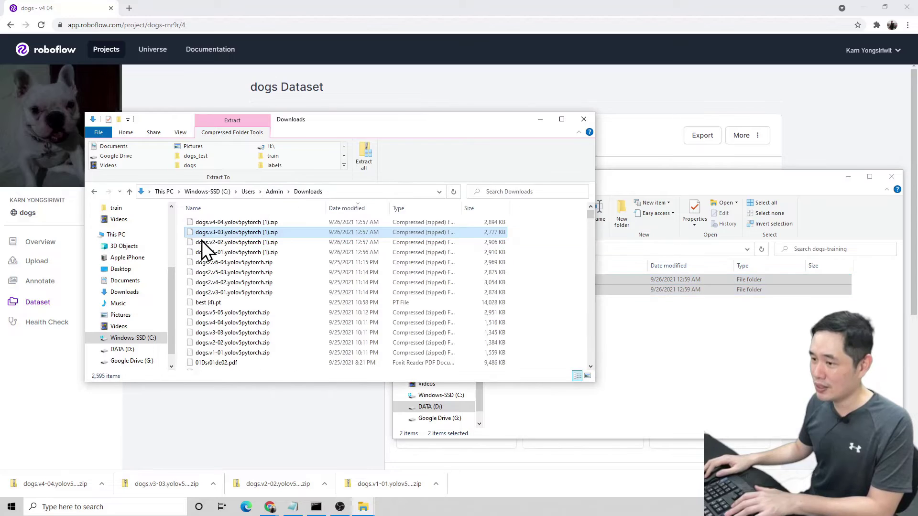
double_click(201, 217)
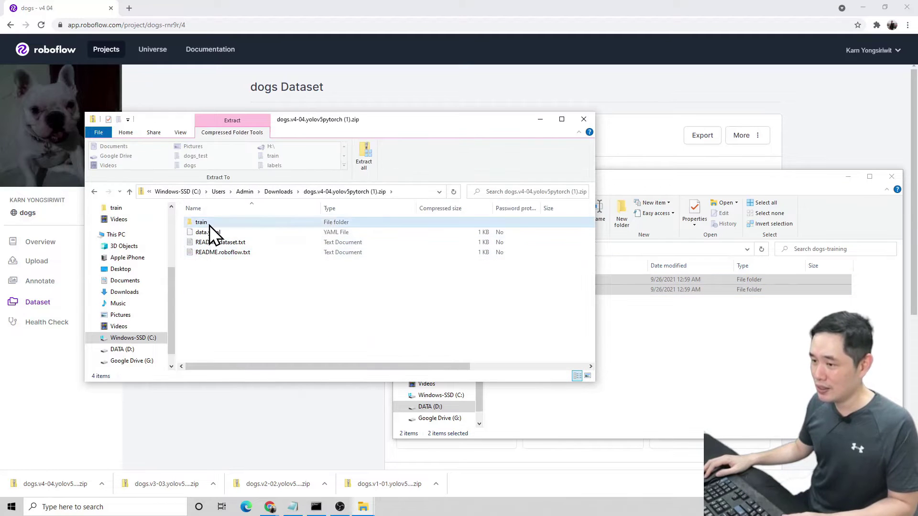
double_click(208, 222)
key(ctrl+a)
drag(202, 228, 684, 380)
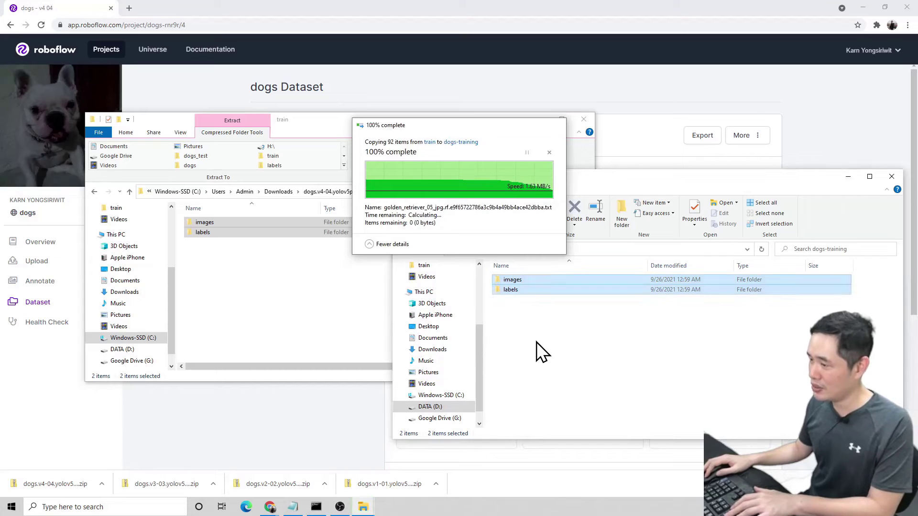
- Check the combined files and item counts in the images and labels folders of dogs-training, and return to dogs-training
double_click(520, 282)
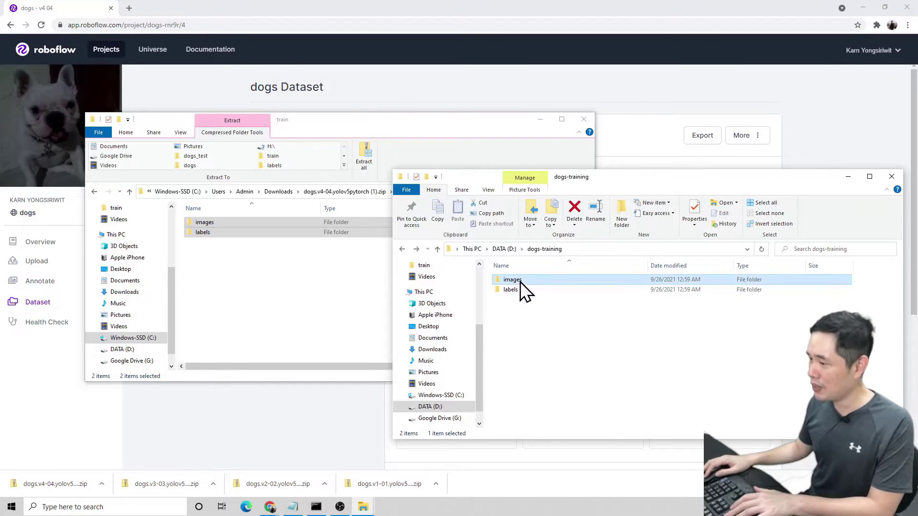
key(ctrl+a)
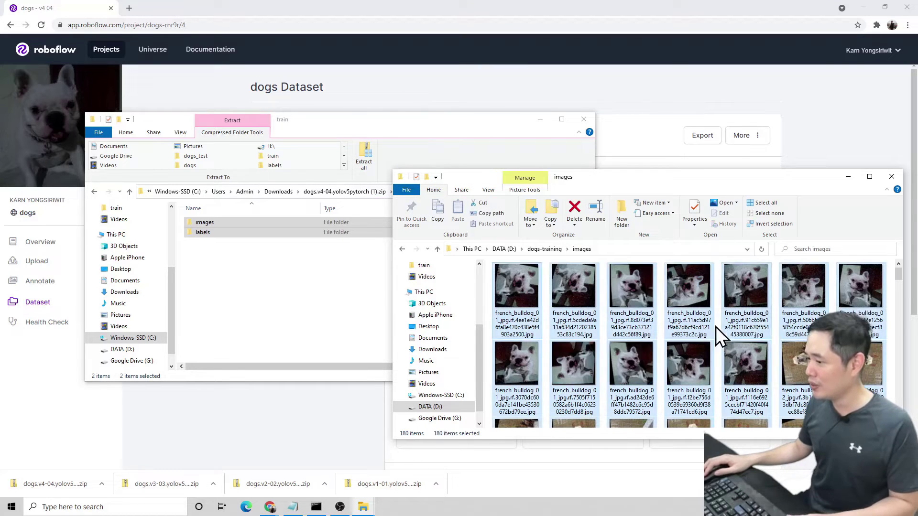
scroll(707, 328, down, 1)
scroll(706, 327, down, 5)
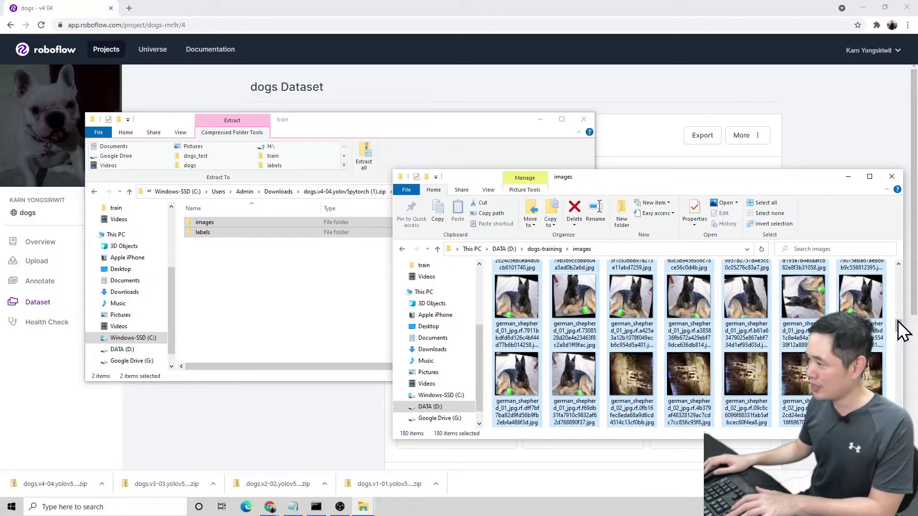
drag(901, 330, 904, 280)
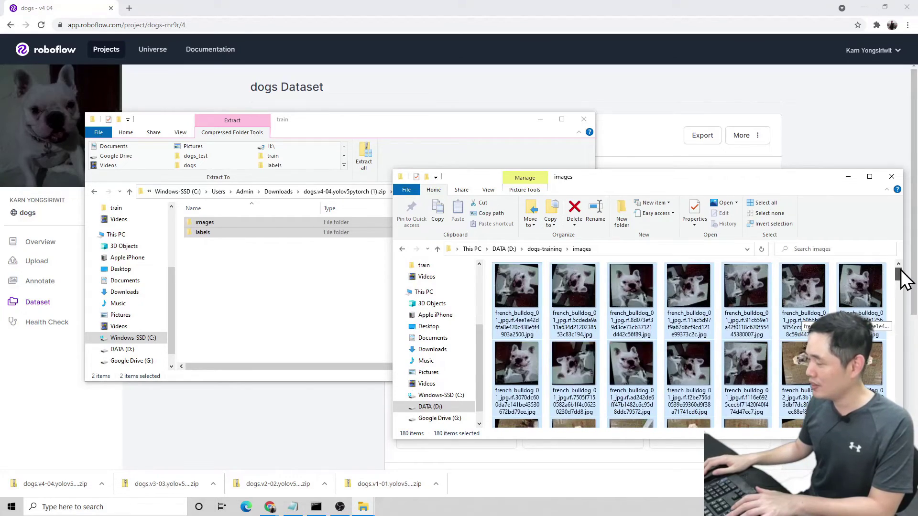
key(BackSpace)
double_click(510, 289)
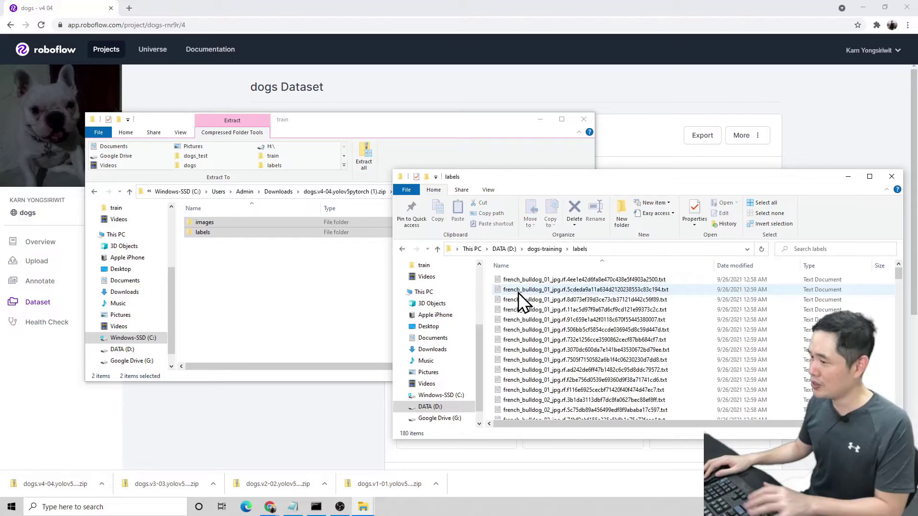
key(ctrl+a)
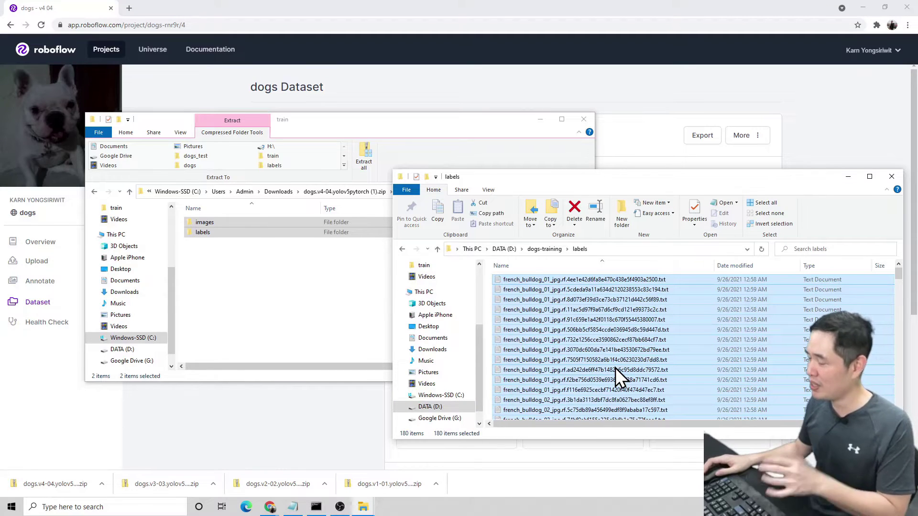
click(549, 253)
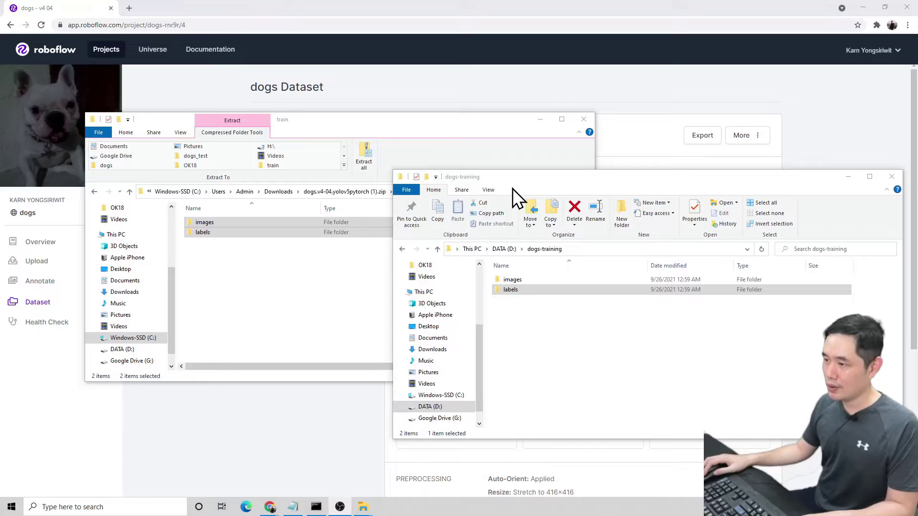
- Search the web for google colab in a new browser tab, open Welcome To Colaboratory and dismiss its recent notebooks list
click(130, 9)
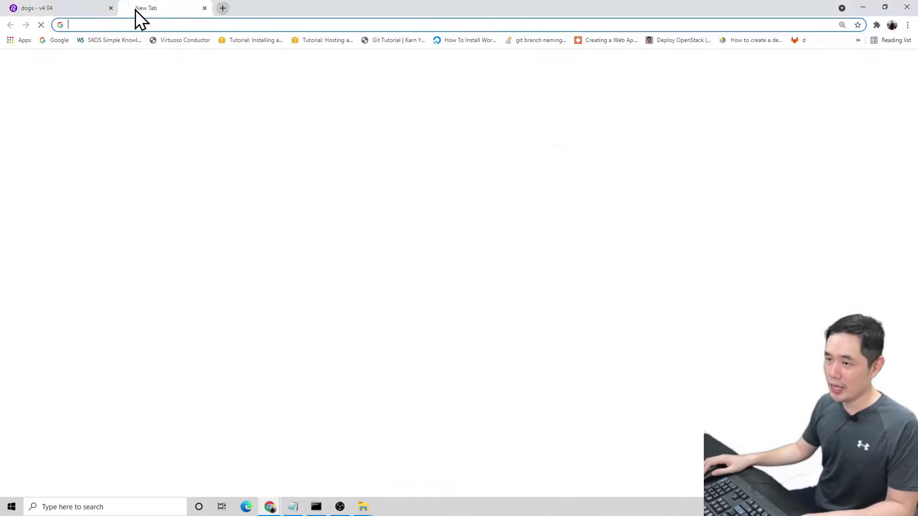
text(googo)
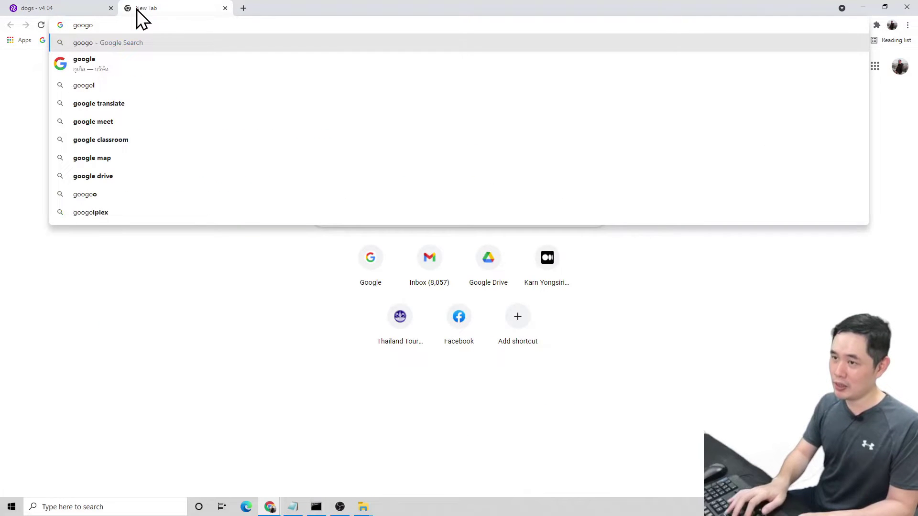
key(BackSpace)
text(le c)
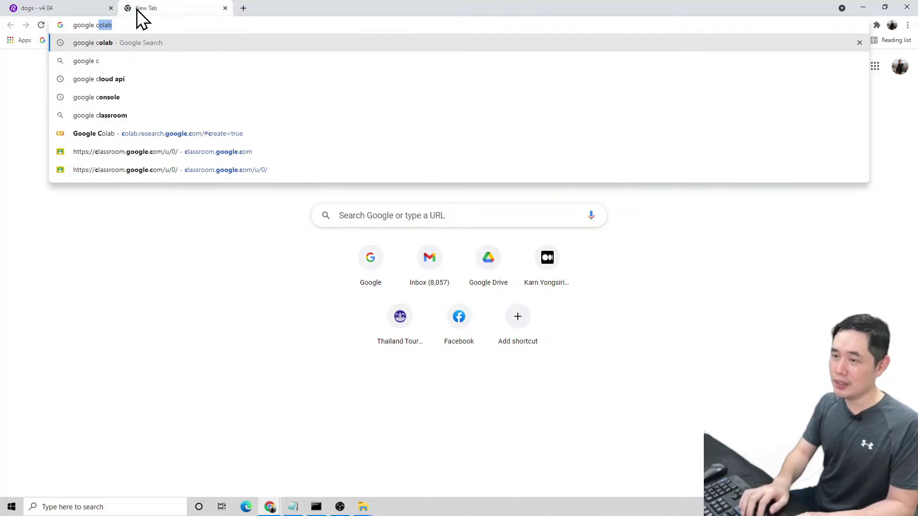
key(Return)
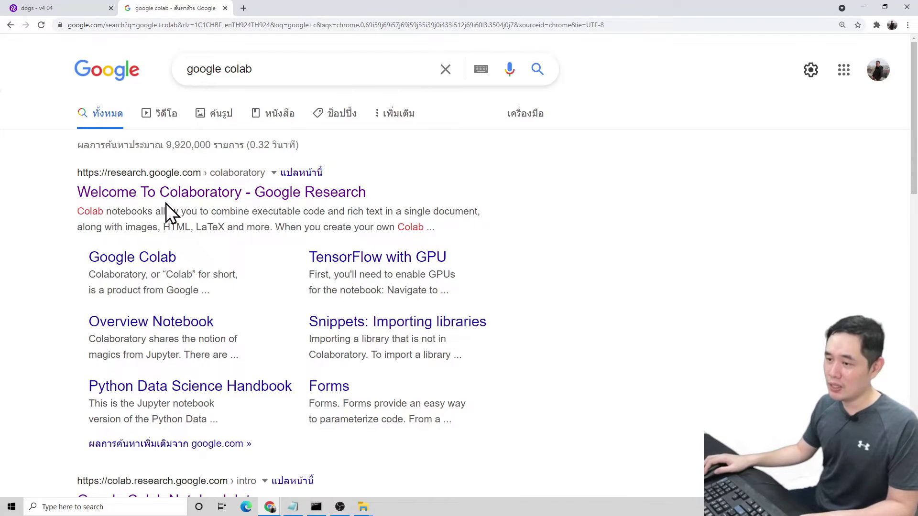
click(186, 197)
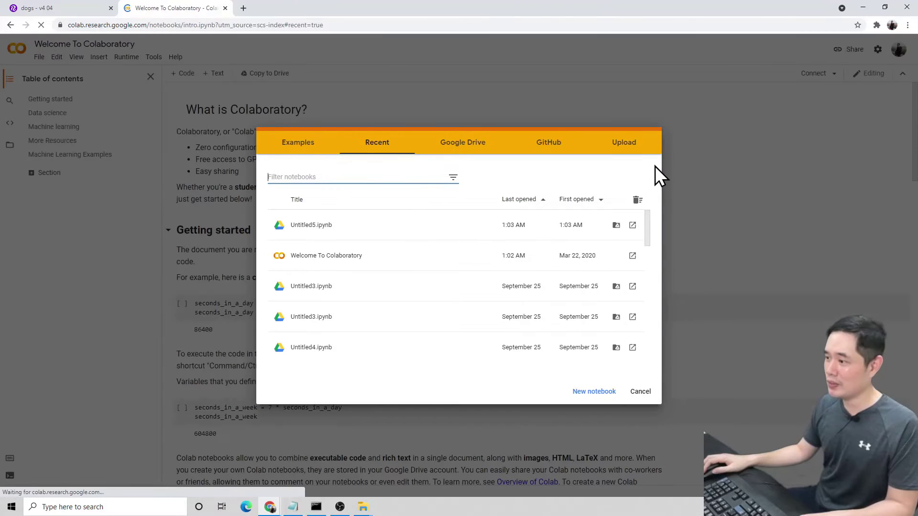
click(640, 393)
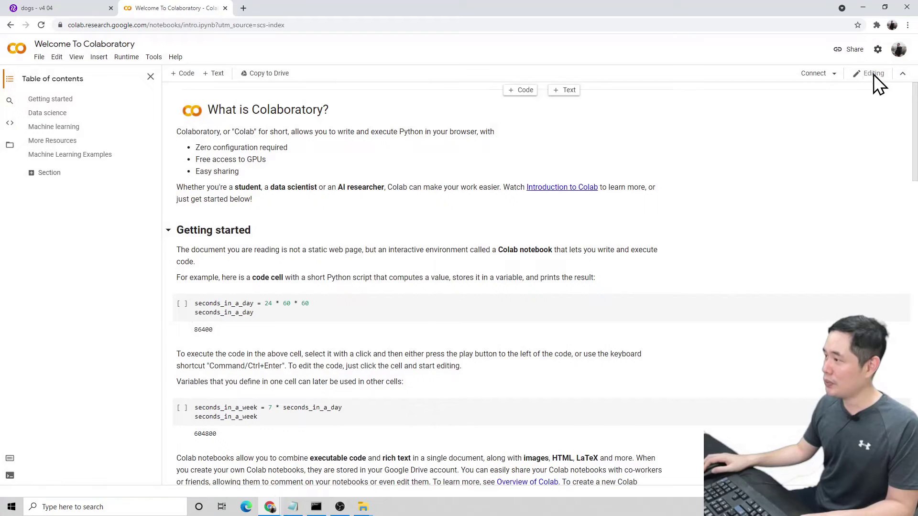
- Switch Colab to the Dodeep Co account, dismiss the recent notebooks list and create a new notebook
click(899, 50)
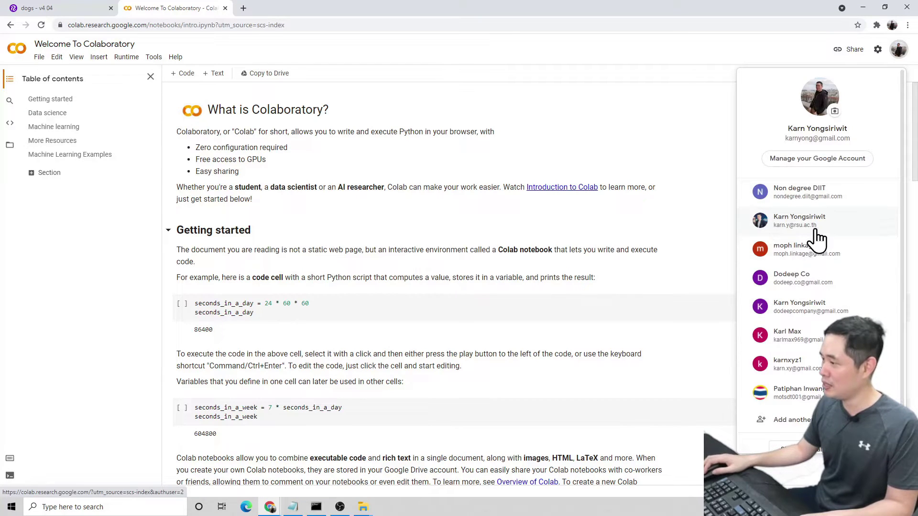
click(811, 289)
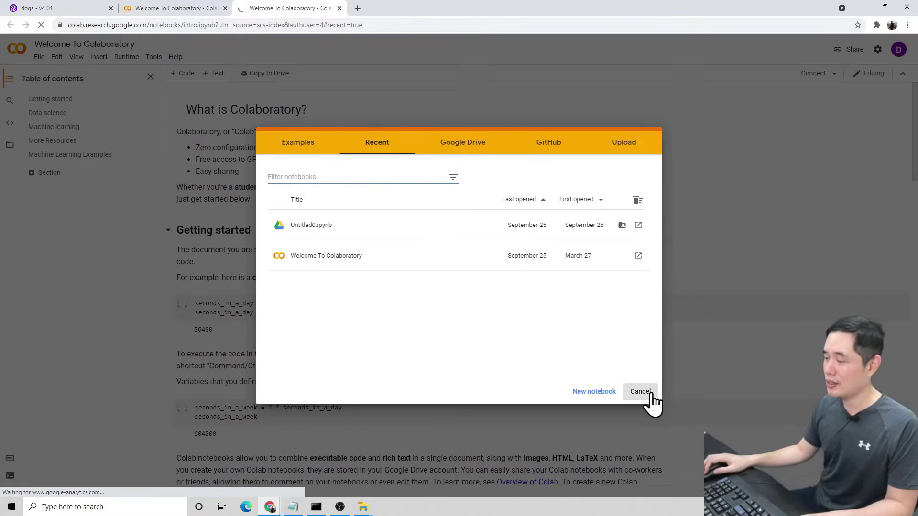
click(640, 392)
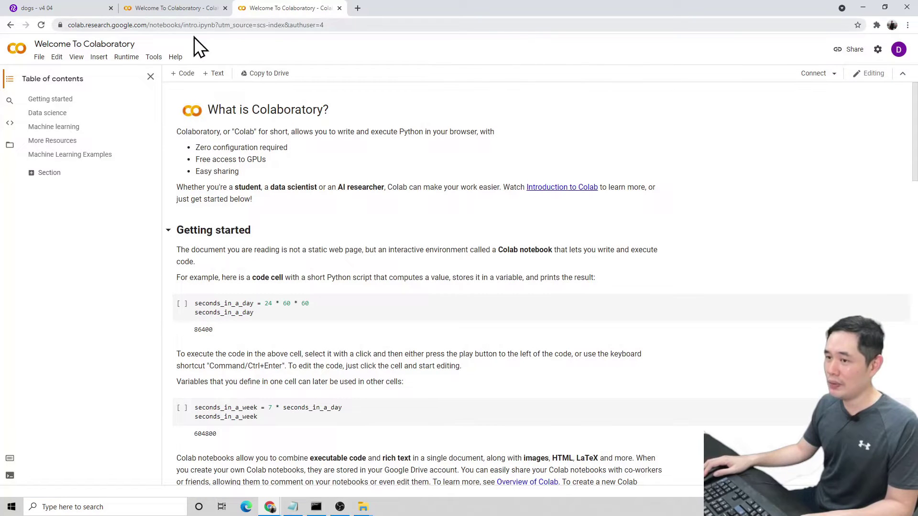
click(40, 58)
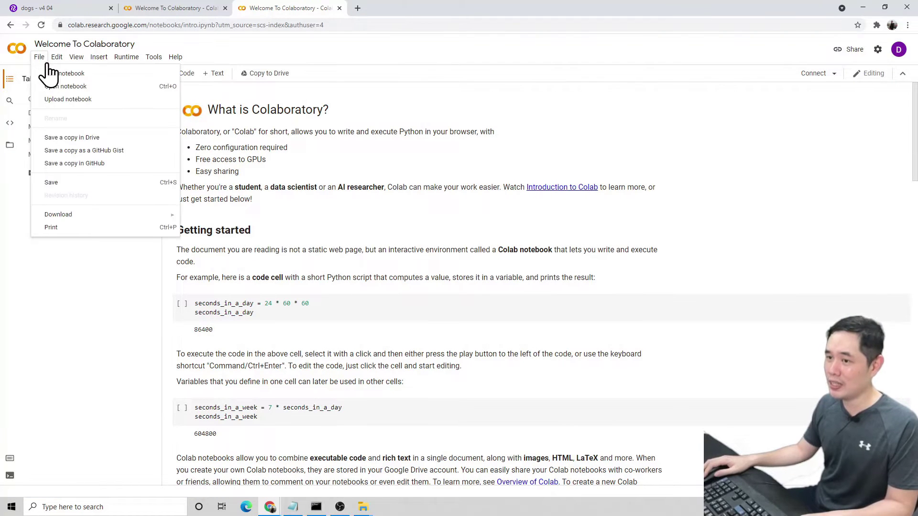
click(73, 76)
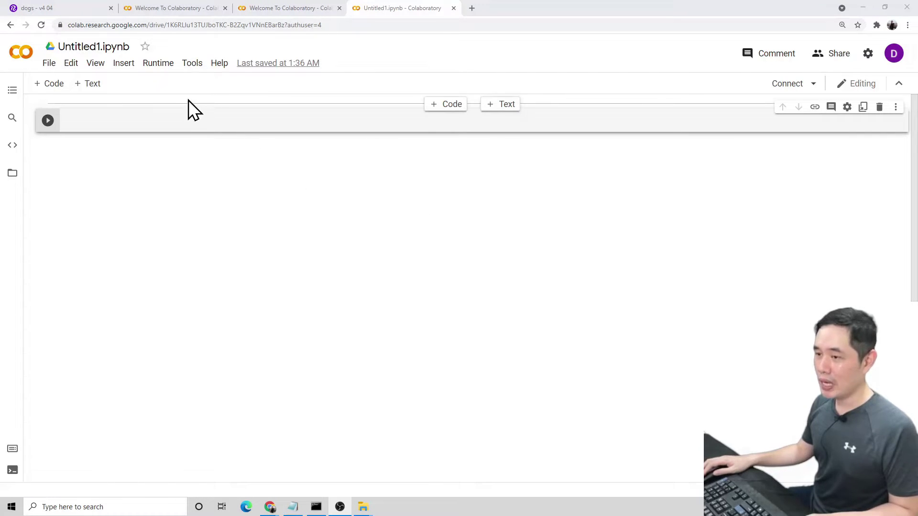
- Set the notebook's hardware accelerator to GPU in the runtime type settings and save them
click(157, 64)
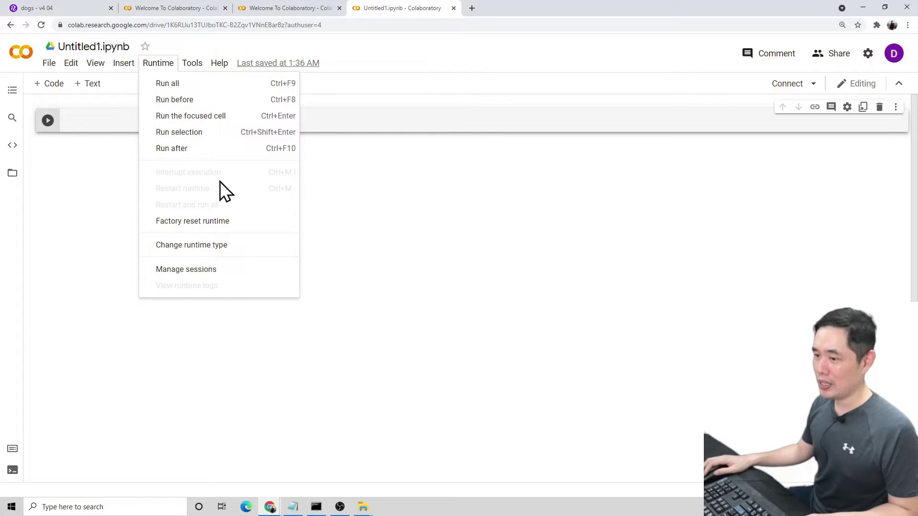
click(255, 246)
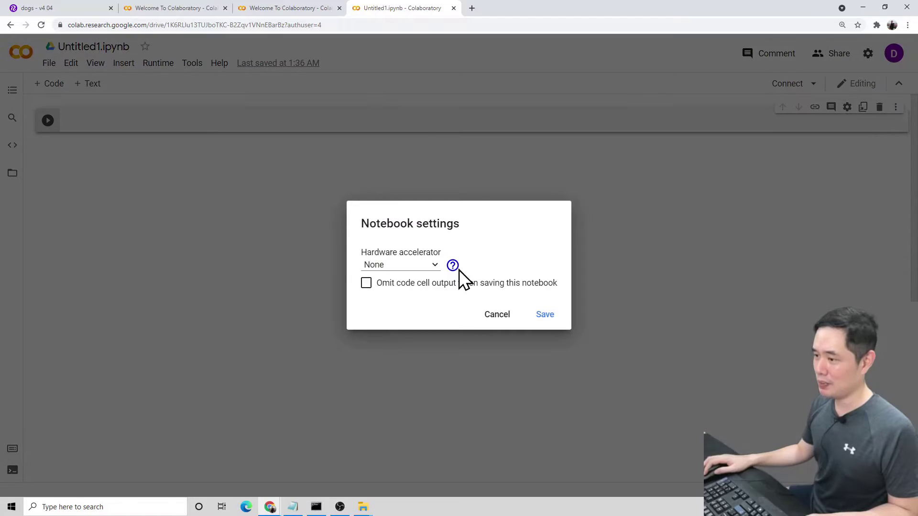
click(435, 265)
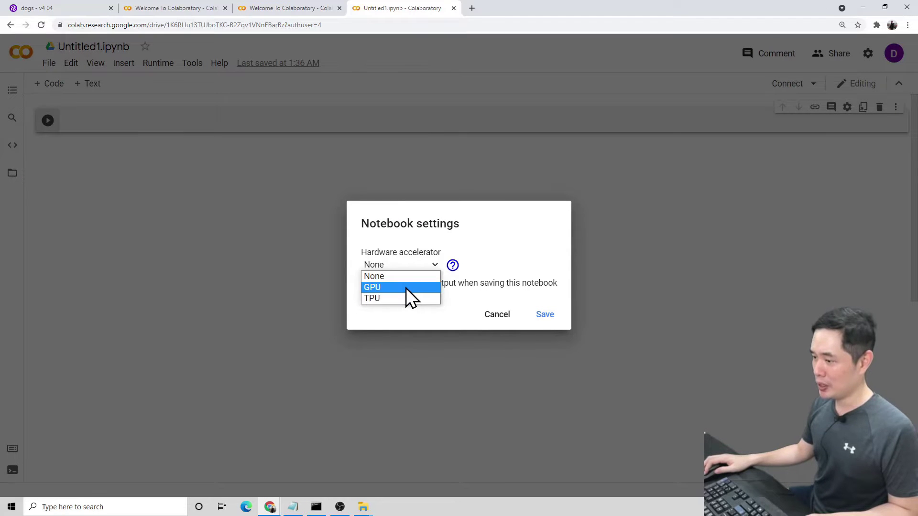
click(406, 288)
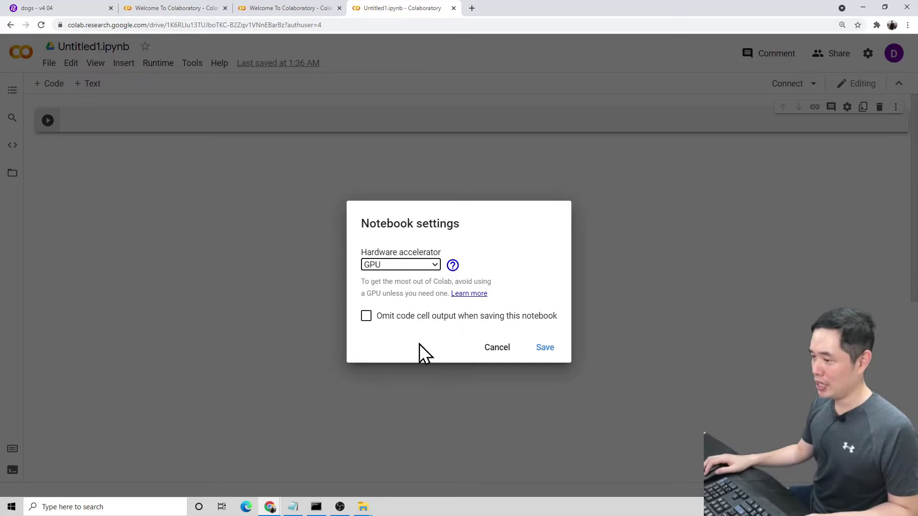
click(547, 348)
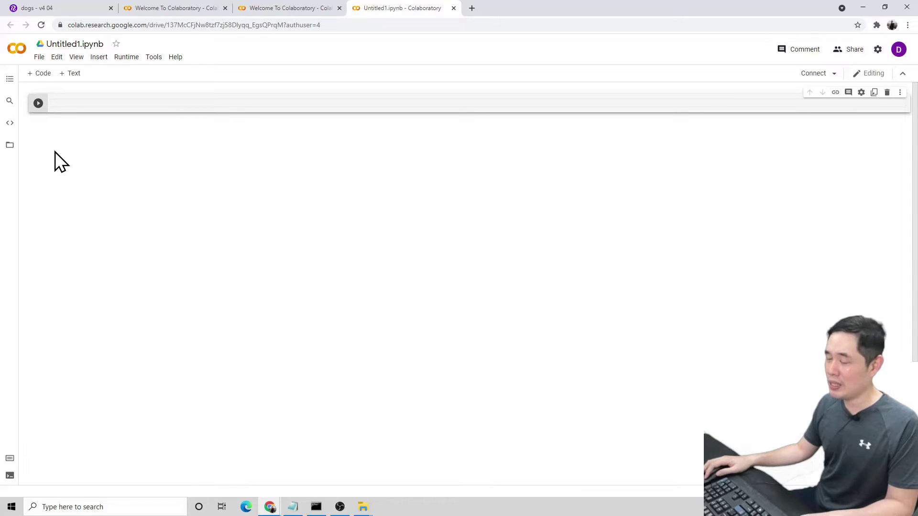
- Mount Google Drive in the notebook's file browser, permit the access, and expand the drive and MyDrive folders
click(10, 146)
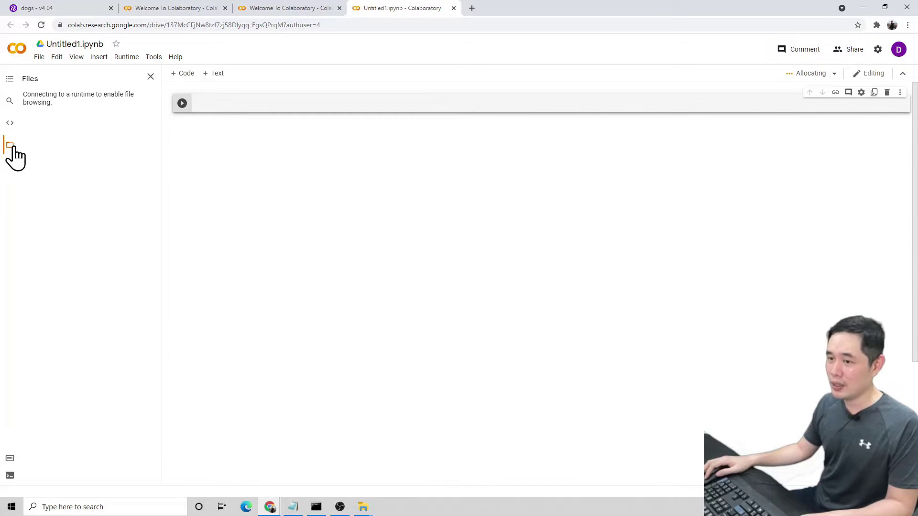
click(10, 145)
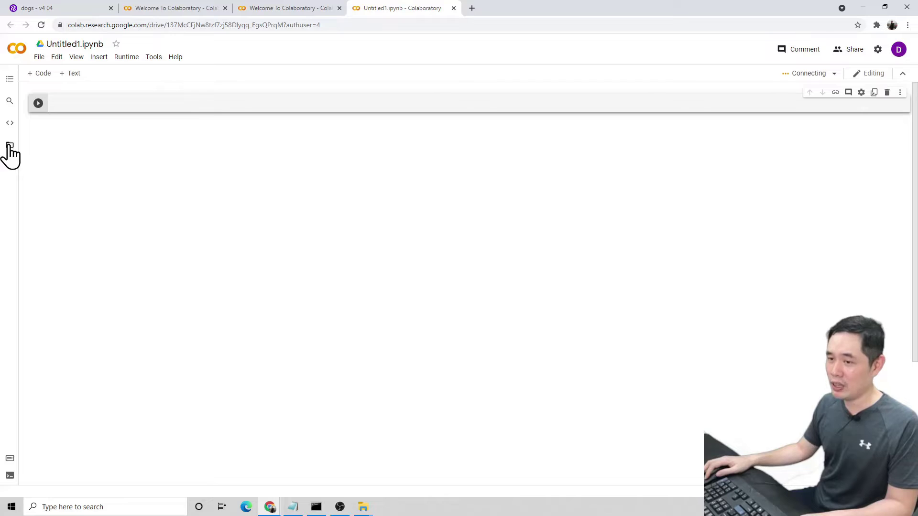
click(9, 145)
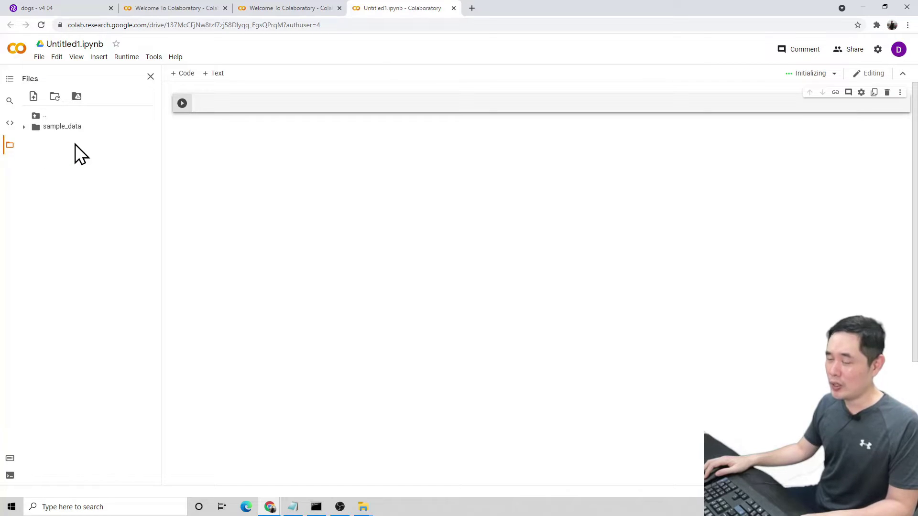
click(76, 97)
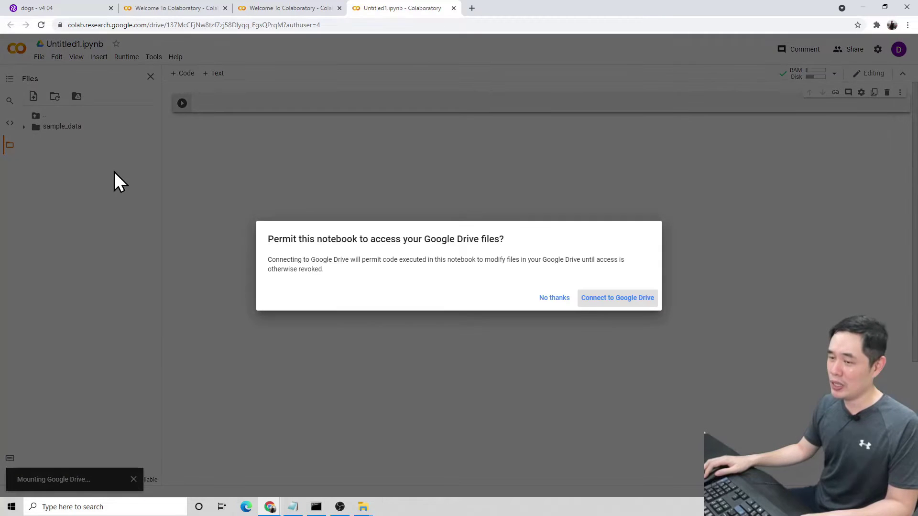
click(618, 297)
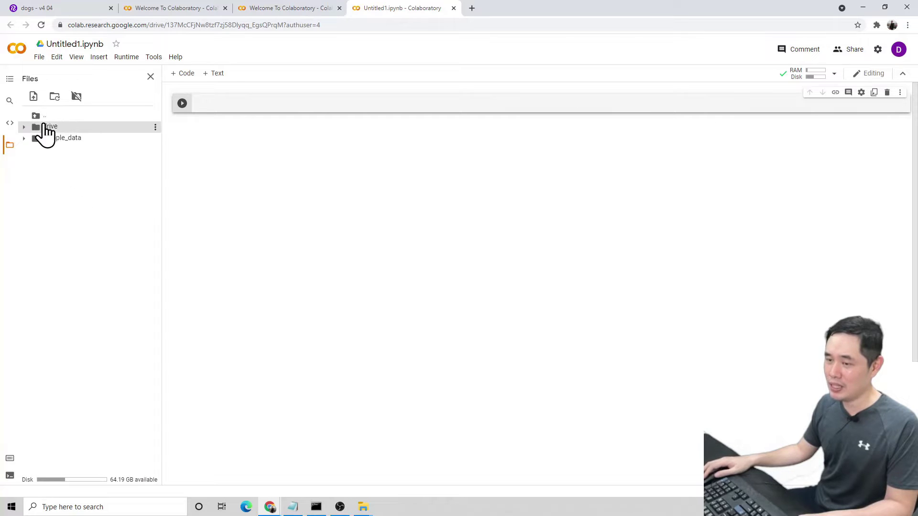
click(24, 126)
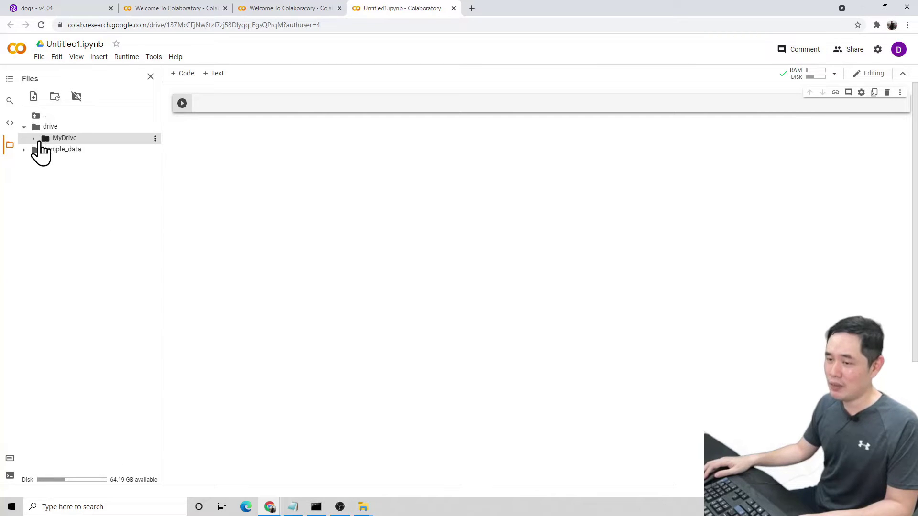
click(33, 139)
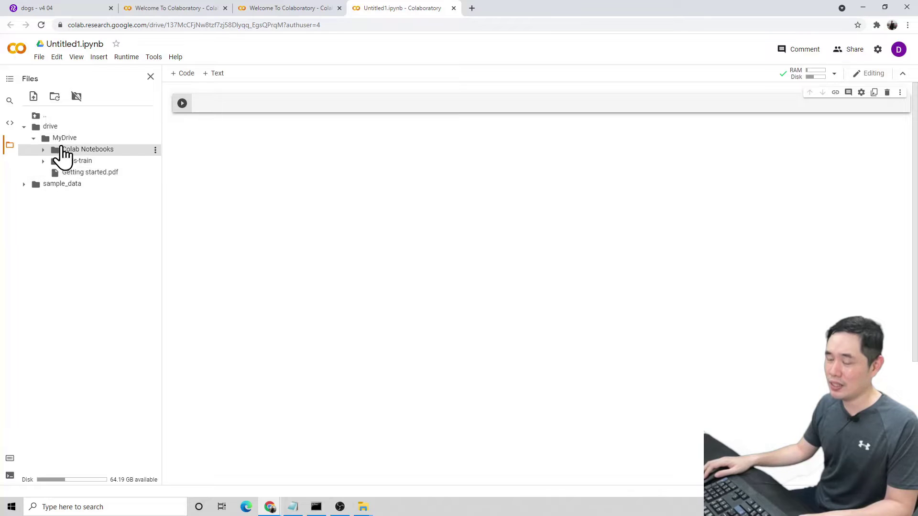
- Try to open Google Drive in a new browser tab through a web search for google drive
click(477, 9)
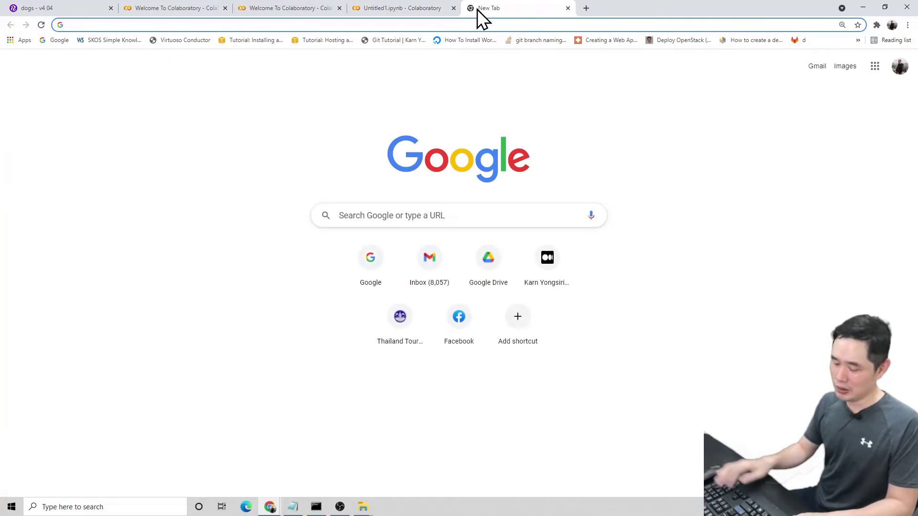
text(google drive)
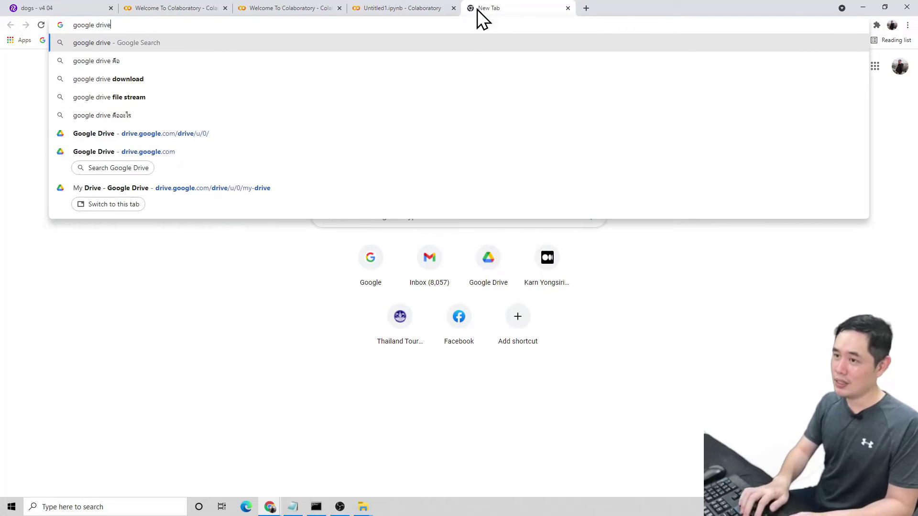
key(Return)
click(131, 193)
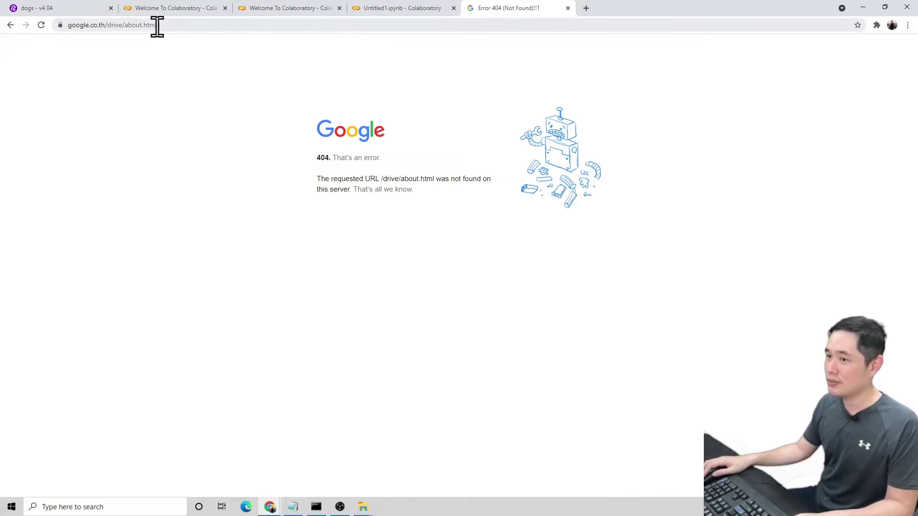
- Open My Drive at drive.google.com and switch Google Drive to the Dodeep Co account
click(180, 25)
text(di)
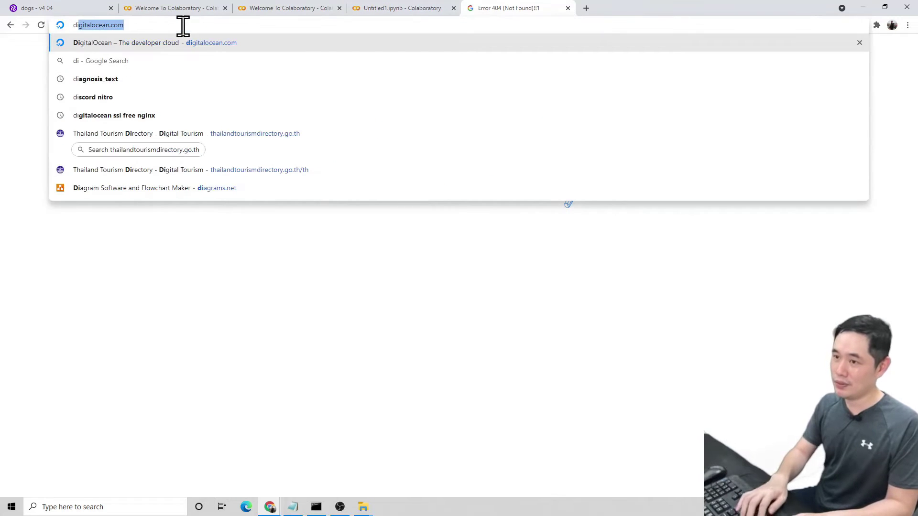
key(Delete)
key(BackSpace)
text(r)
key(Return)
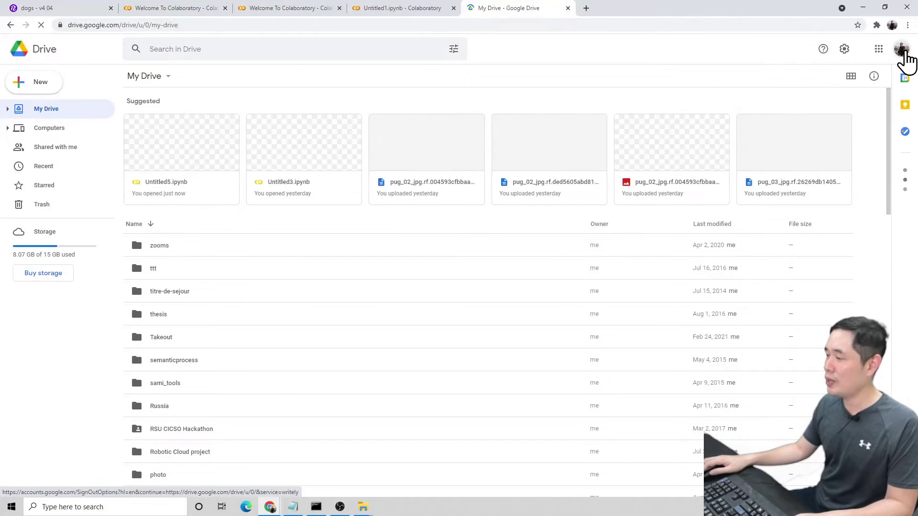
click(900, 51)
click(830, 285)
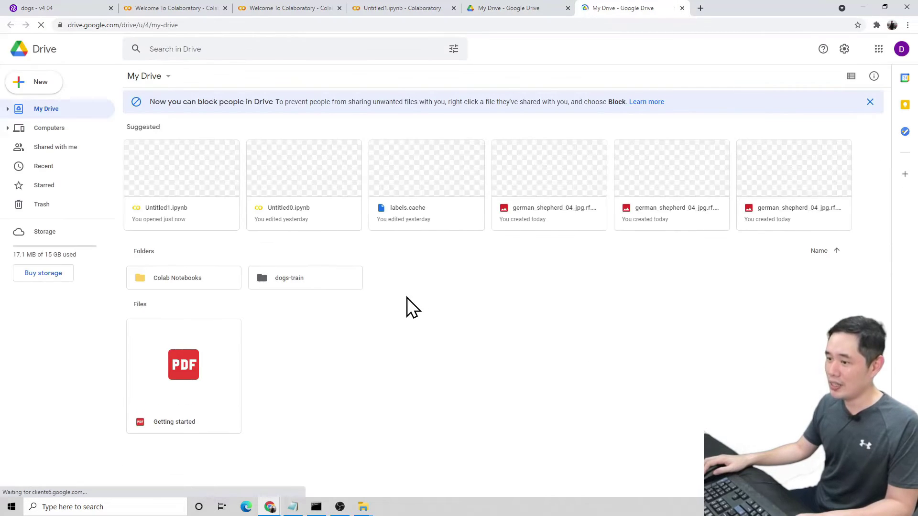
- Upload the dogs-training folder from DATA (D:) in File Explorer into My Drive
mouse_move(363, 507)
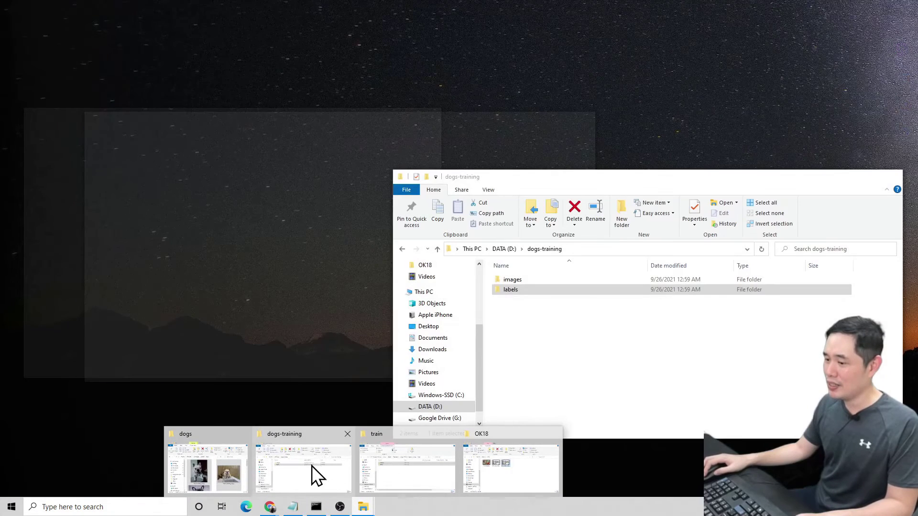
click(310, 464)
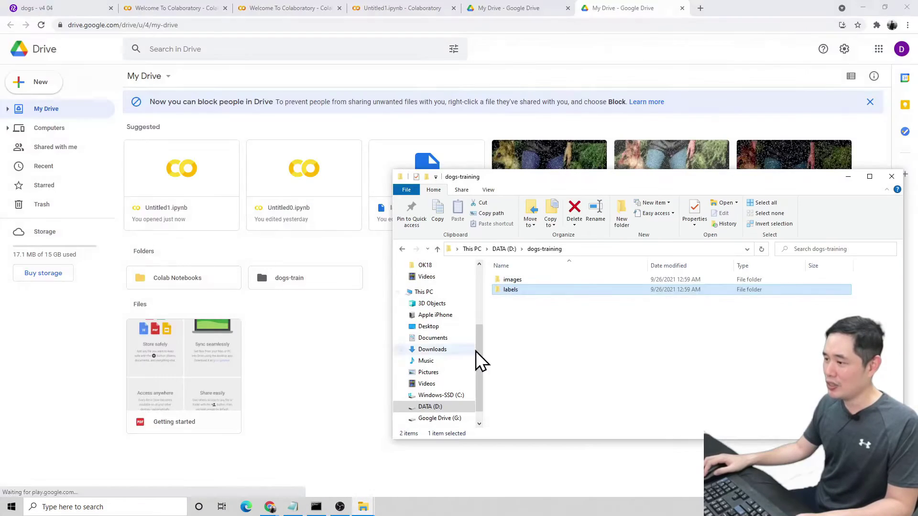
click(501, 249)
drag(575, 184, 699, 207)
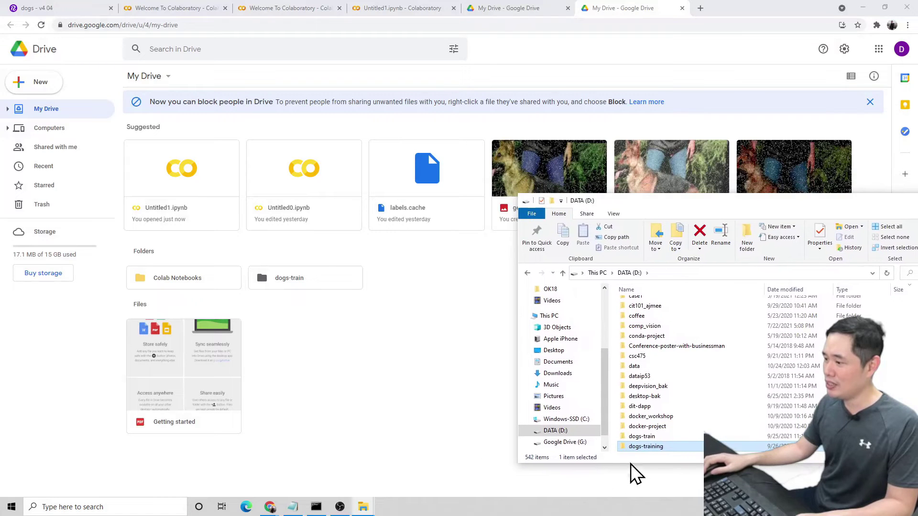
drag(645, 446, 379, 363)
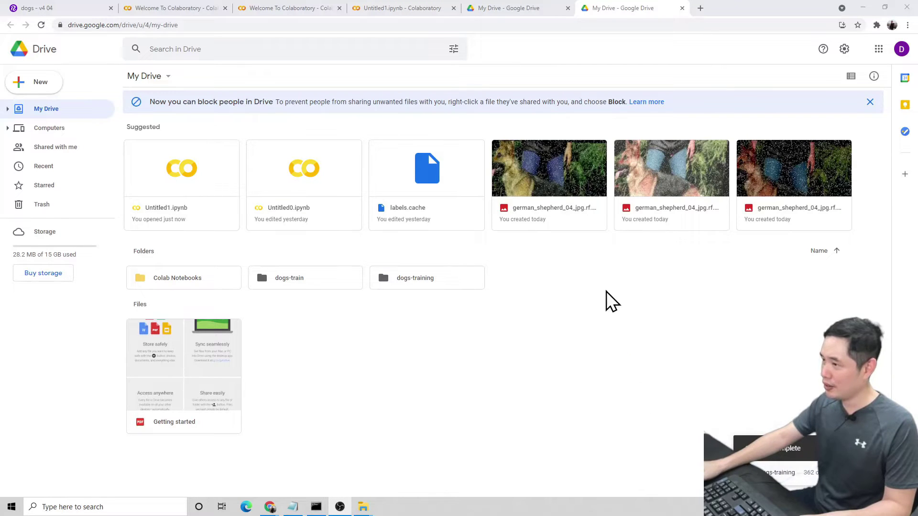
- Return to the Untitled1.ipynb notebook in Colab and refresh its file list
drag(363, 7, 639, 7)
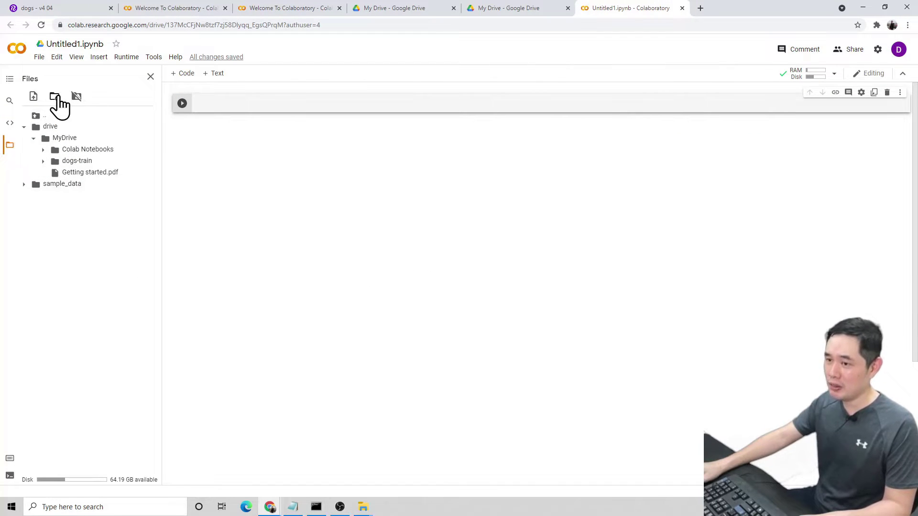
click(55, 97)
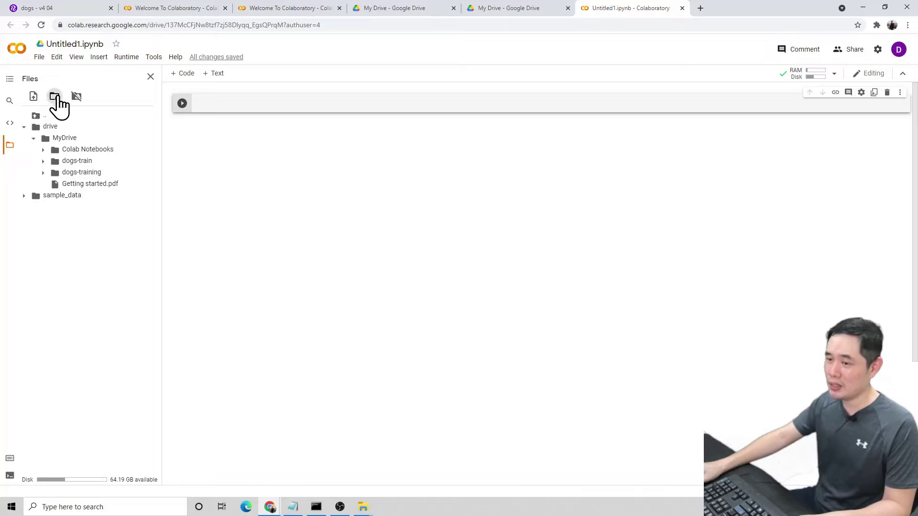
- Open the ultralytics/yolov5 GitHub repository in a new browser tab through a web search for yolov5
click(34, 138)
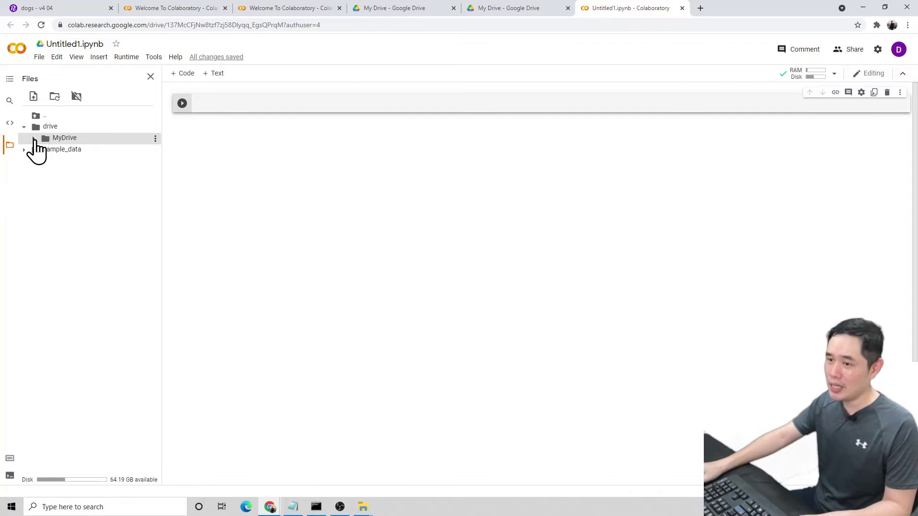
click(703, 10)
text(yo)
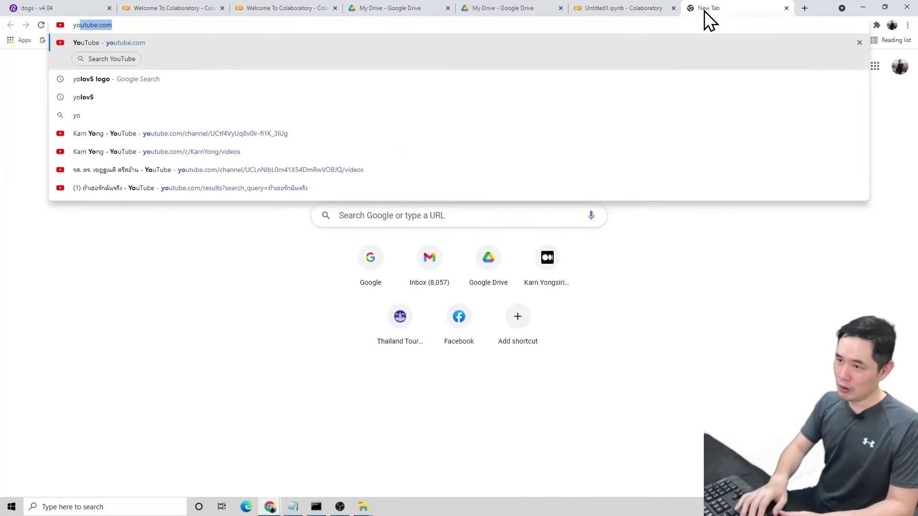
text(lov5)
key(Return)
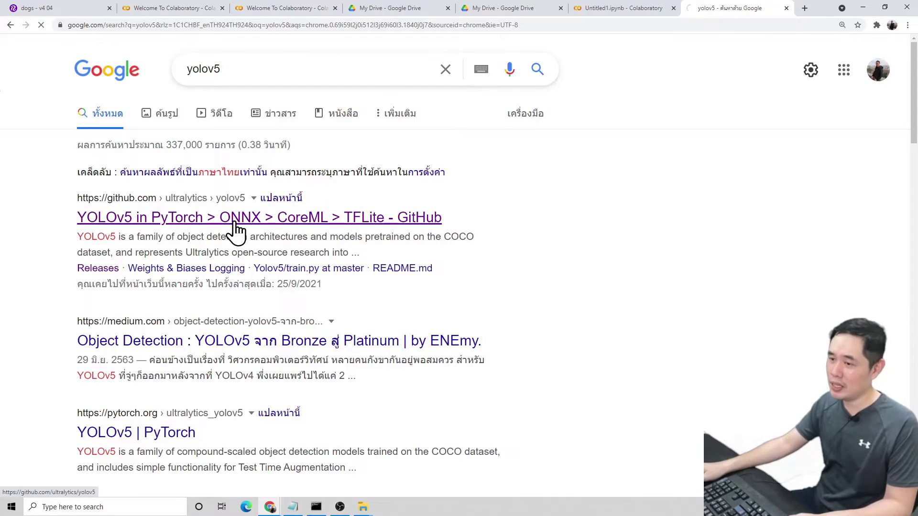
click(240, 218)
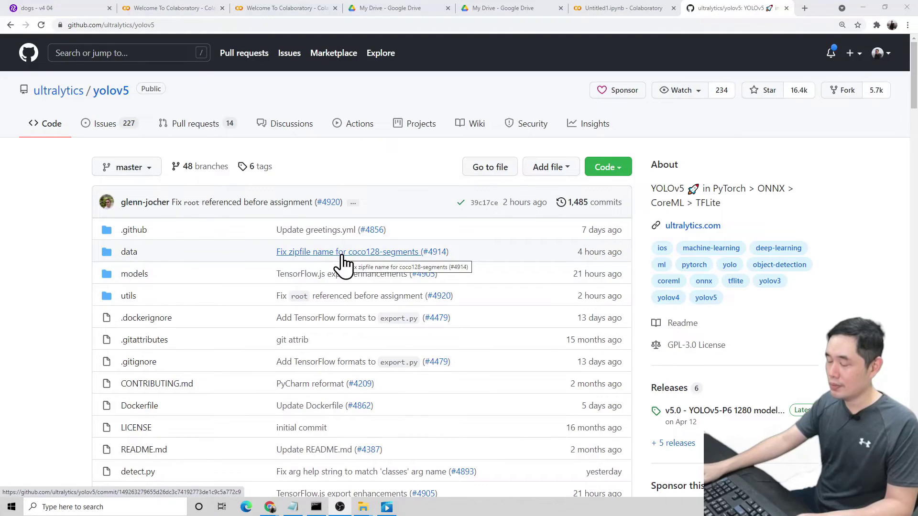
- Look through the yolov5 repository's README and open tutorial.ipynb from its file list
scroll(343, 264, down, 20)
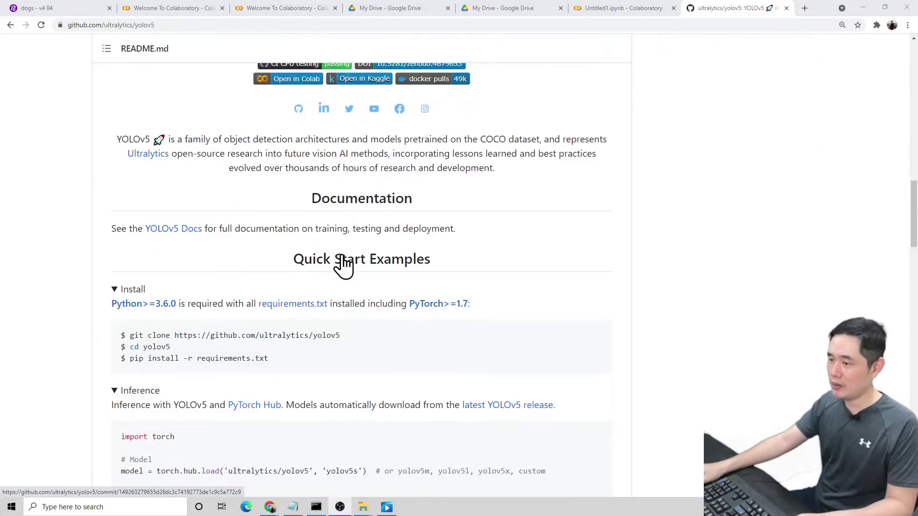
scroll(343, 266, down, 4)
scroll(343, 266, down, 16)
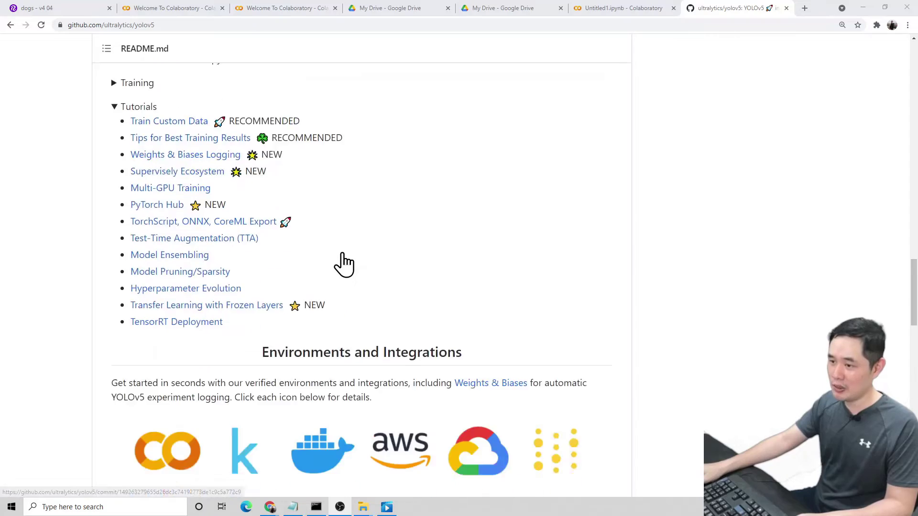
scroll(343, 263, down, 5)
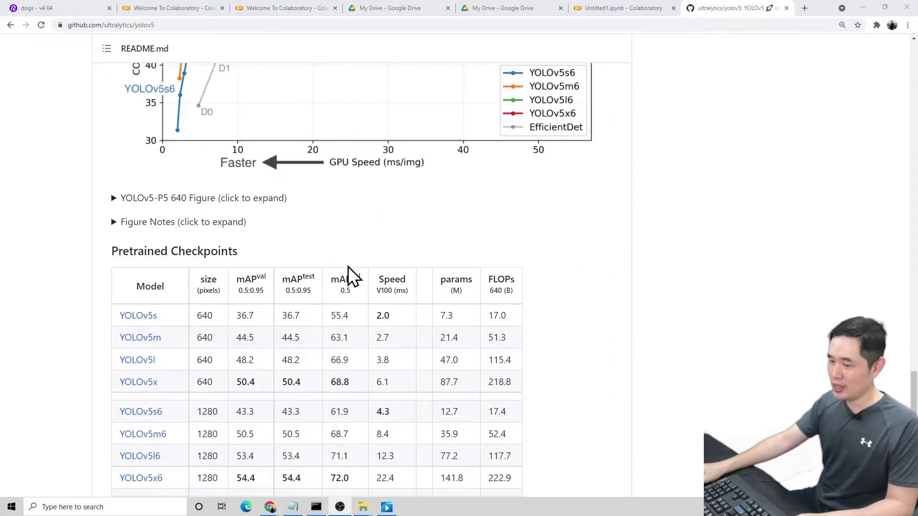
scroll(348, 265, up, 16)
scroll(348, 266, up, 20)
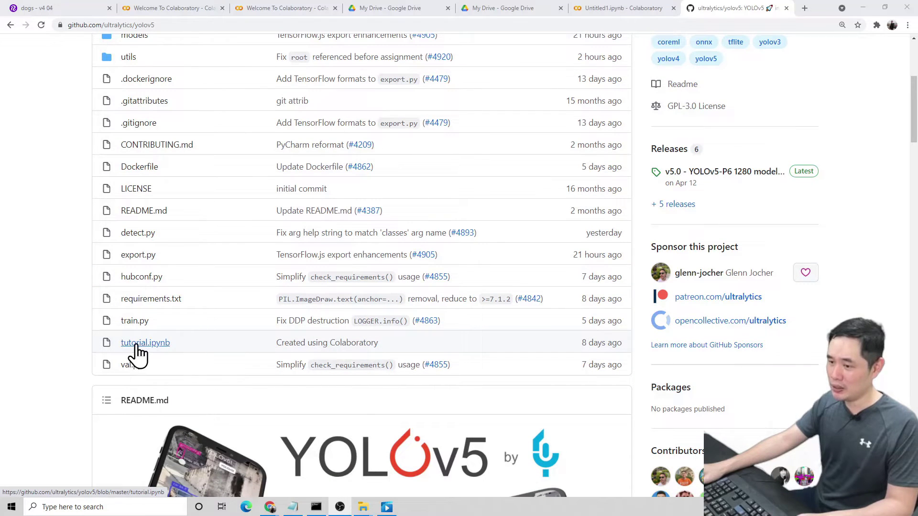
click(154, 343)
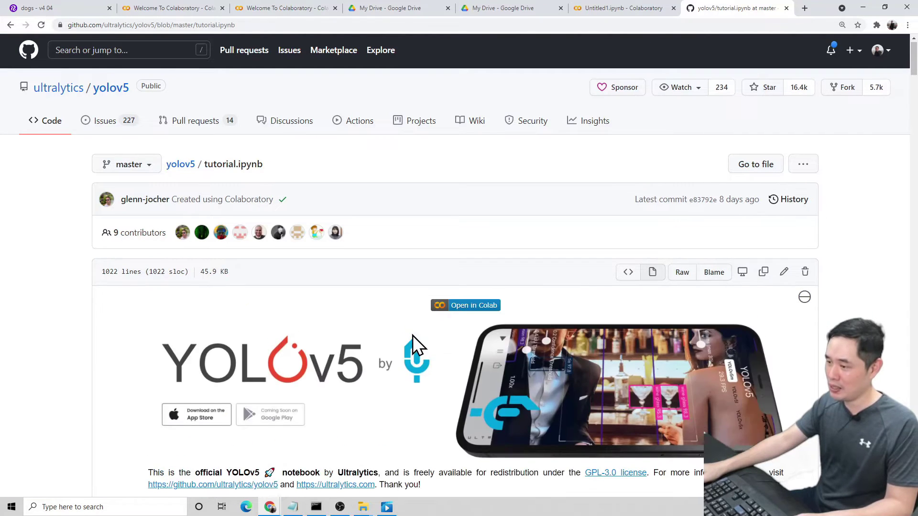
- Copy the whole code cell under Setup in tutorial.ipynb, from the git clone line to the print line
scroll(412, 335, down, 7)
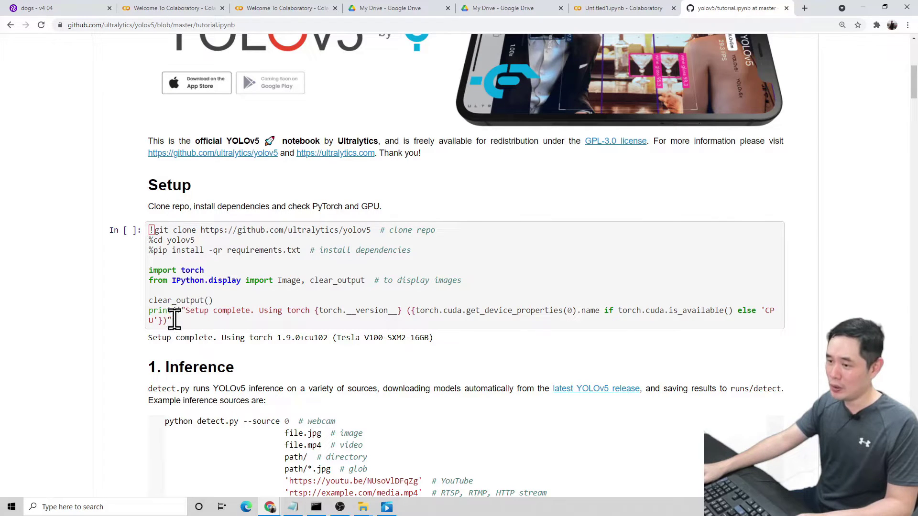
drag(190, 320, 150, 230)
key(ctrl+c)
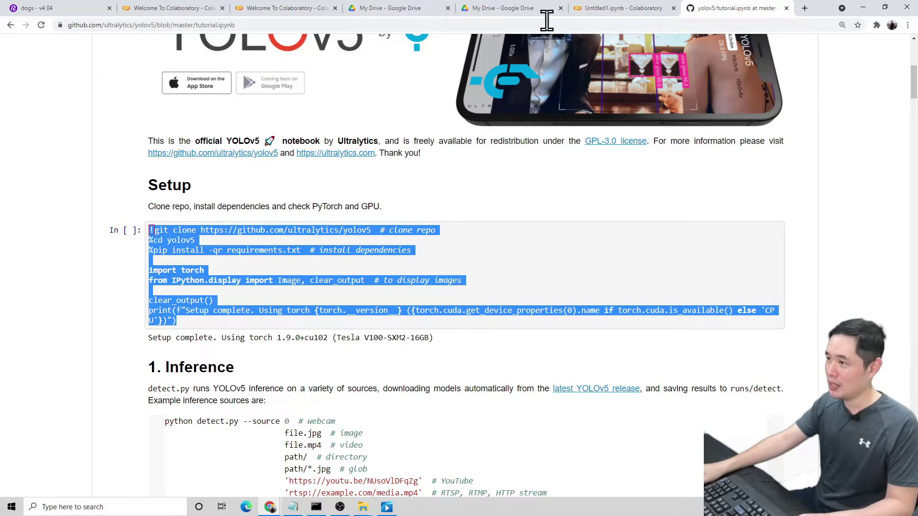
- Paste the copied YOLOv5 setup code into the empty cell of Untitled1.ipynb in Colab and run it
click(507, 11)
click(598, 10)
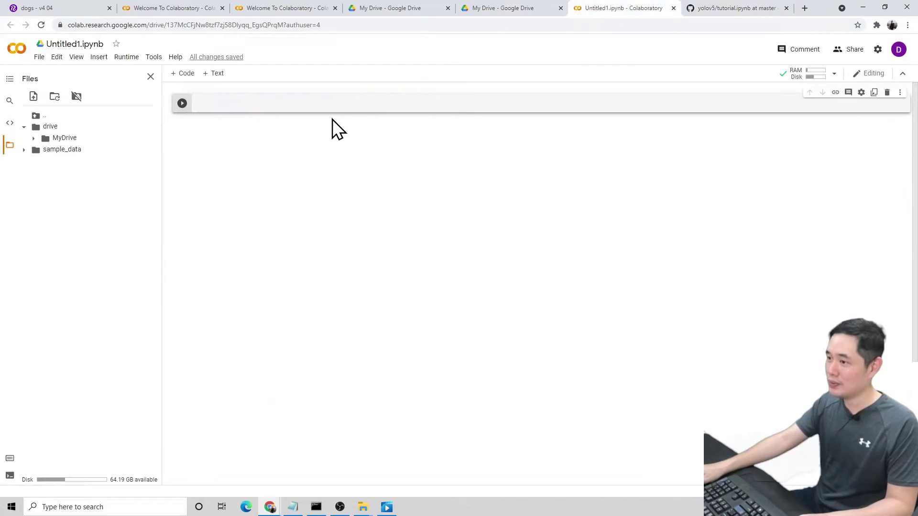
click(274, 105)
click(336, 103)
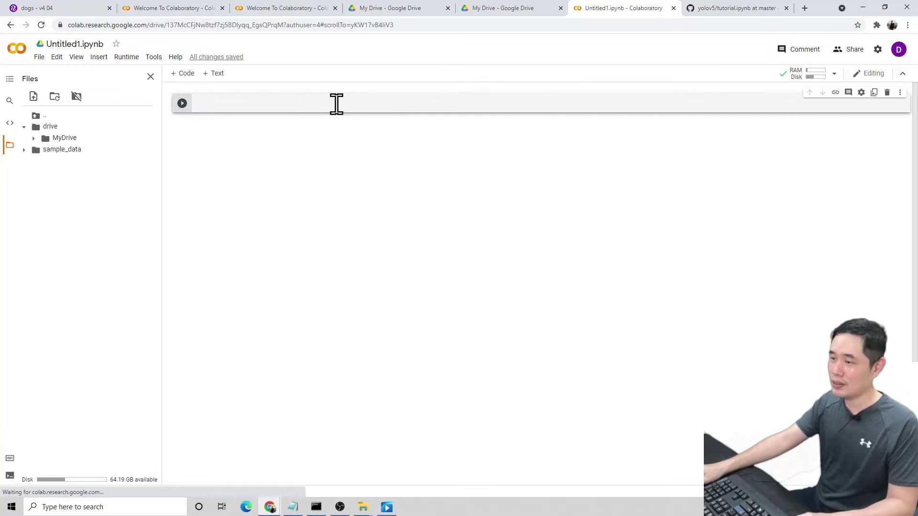
key(ctrl+v)
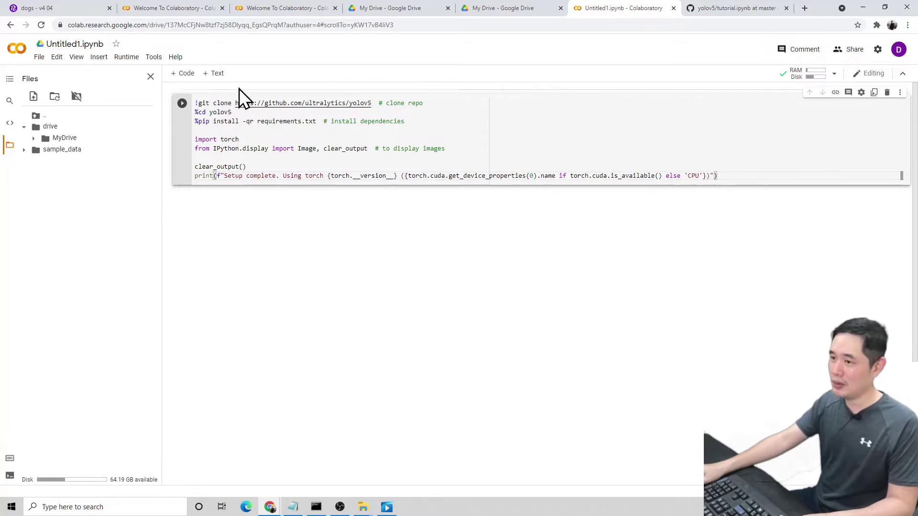
click(182, 103)
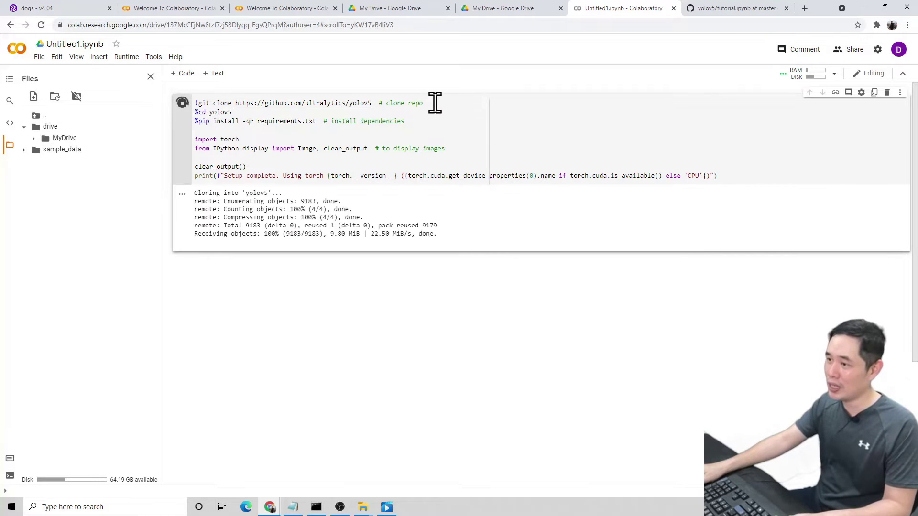
- Enlarge the notebook page to 125% with a narrower file browser and refresh the file list
drag(425, 103, 194, 103)
key(ctrl+plus)
key(ctrl+plus)
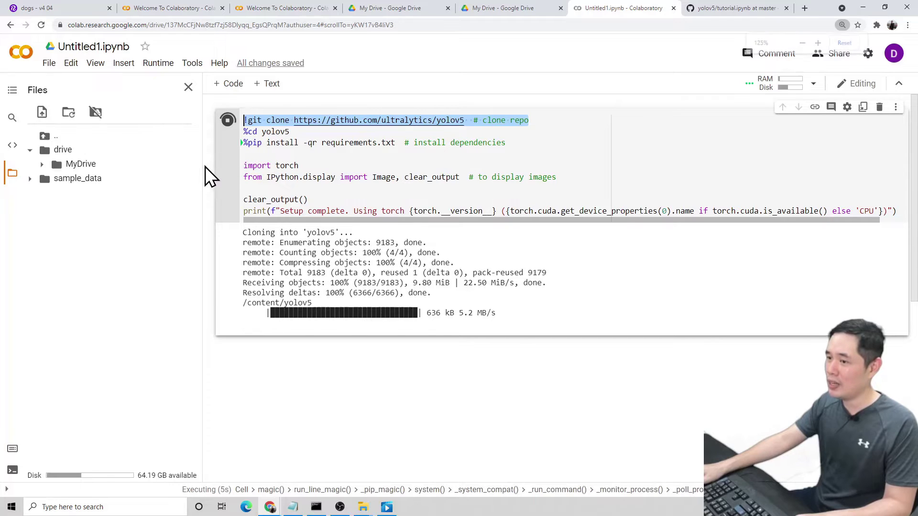
drag(201, 167, 146, 171)
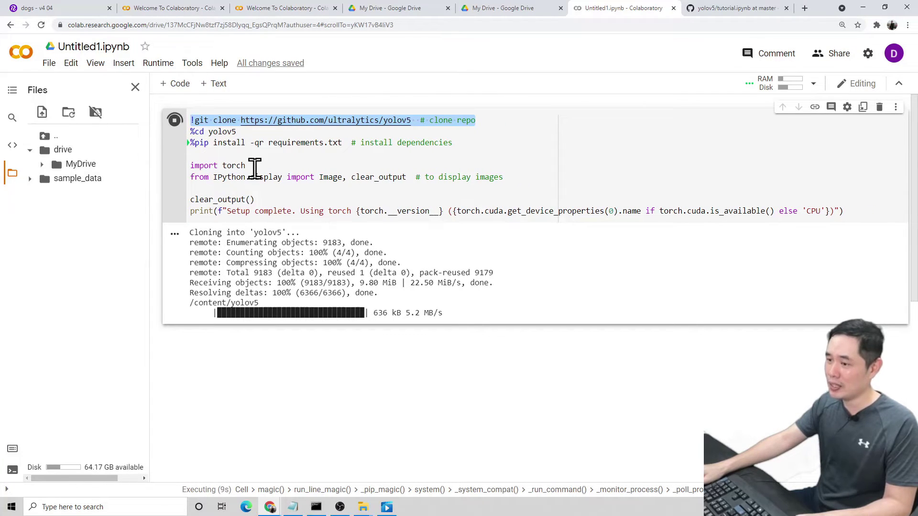
drag(235, 133, 176, 137)
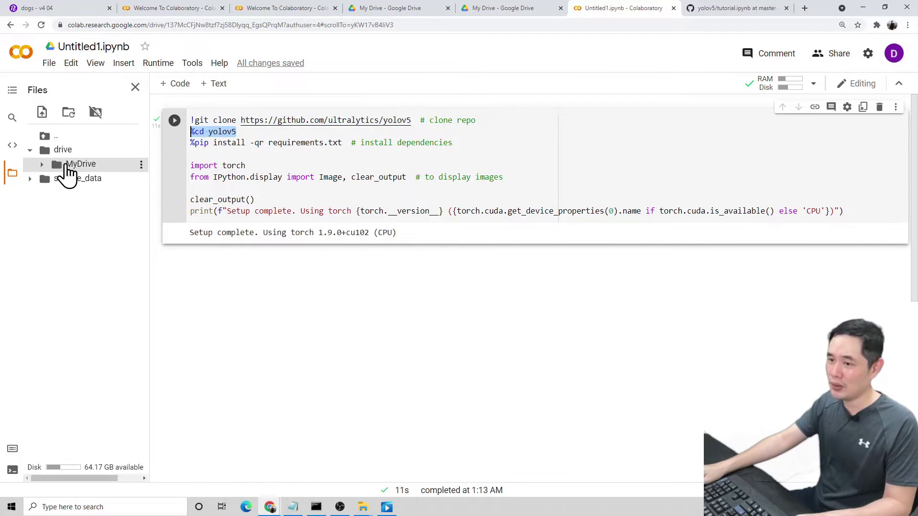
click(71, 115)
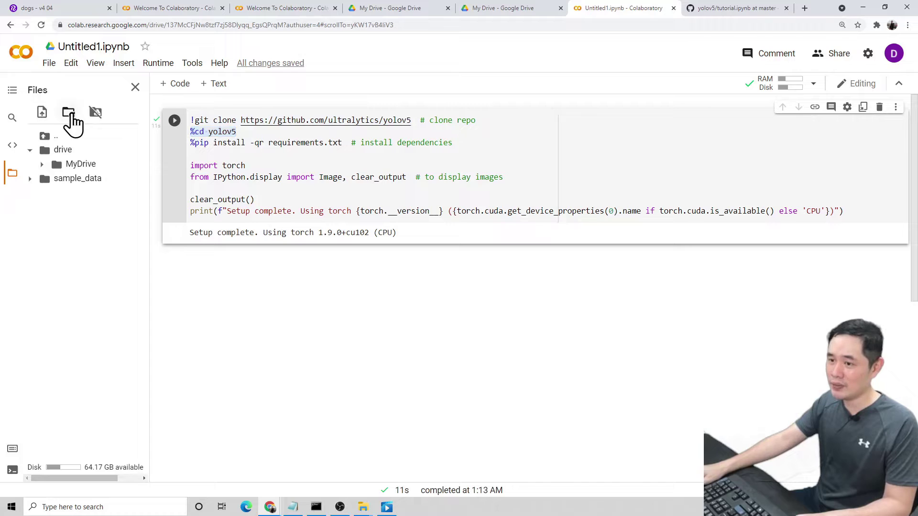
- Change the %cd line in the setup cell to the absolute path /content/yolov5
triple_click(205, 129)
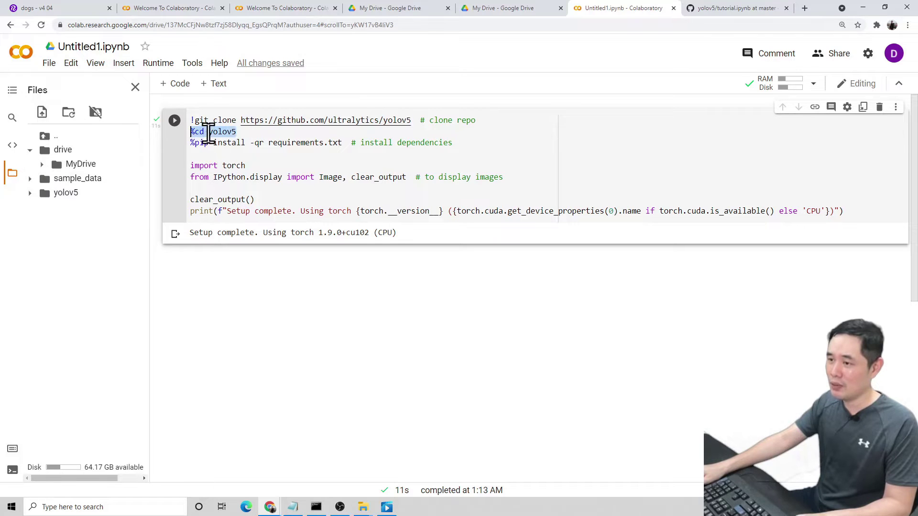
click(353, 135)
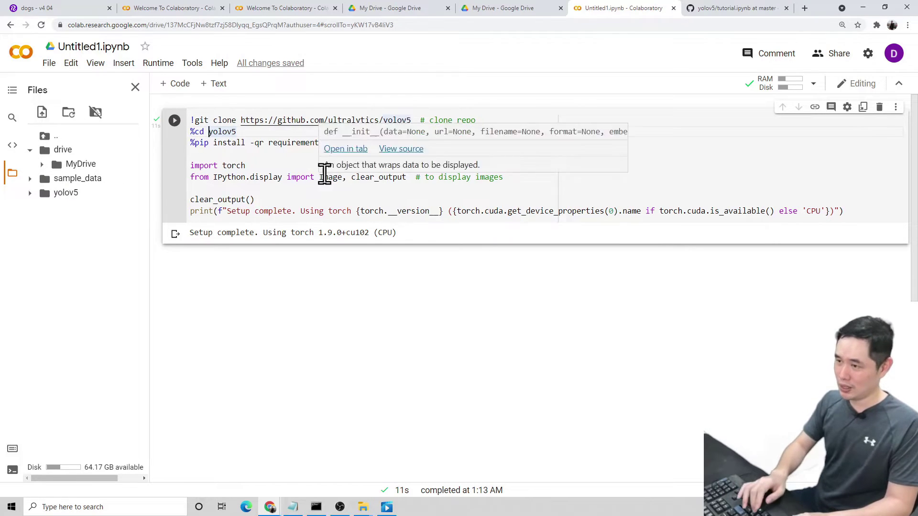
text(/cont)
text(ent/)
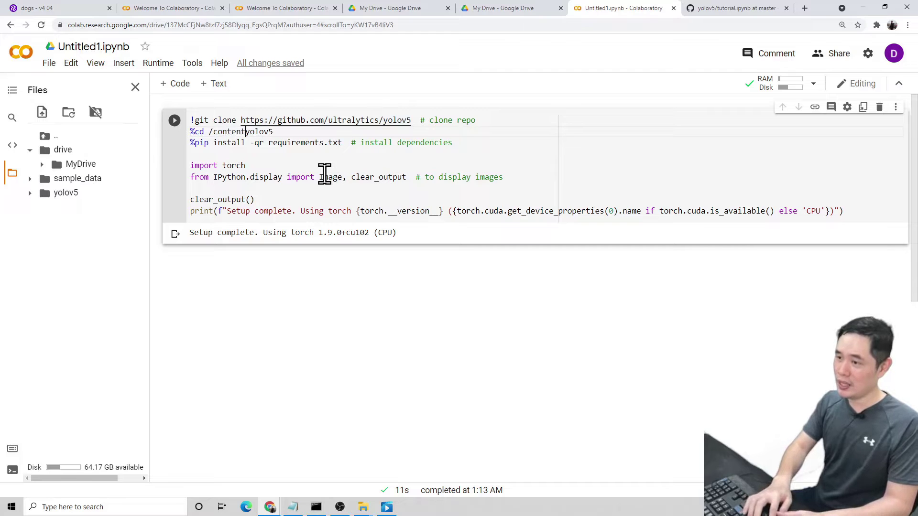